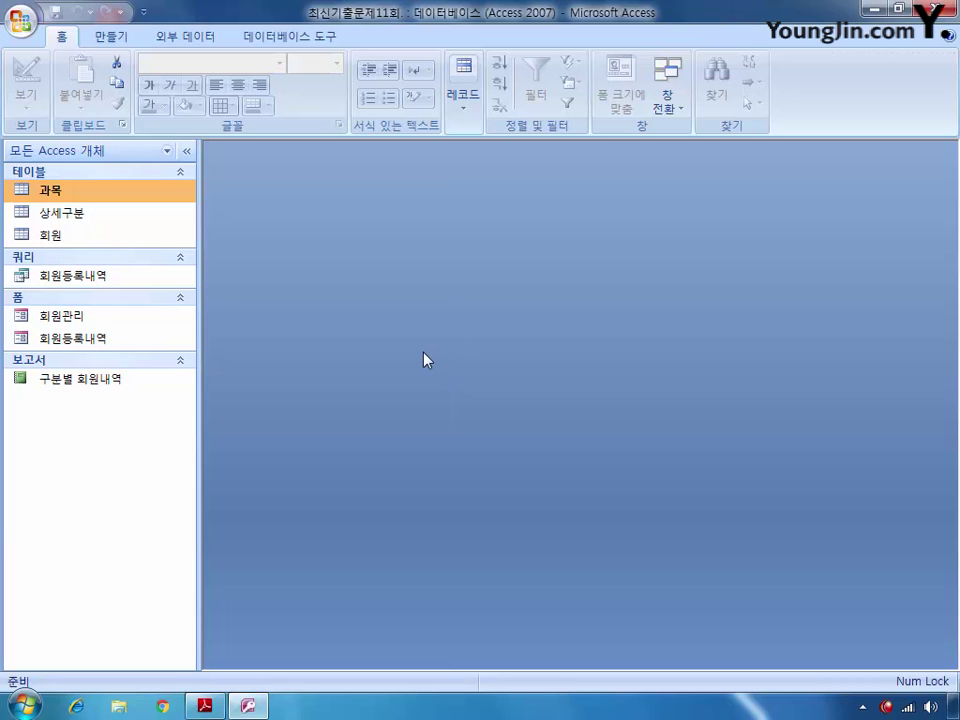
# Open the 회원 table in design view and maximize its window
pyautogui.click(83, 238)
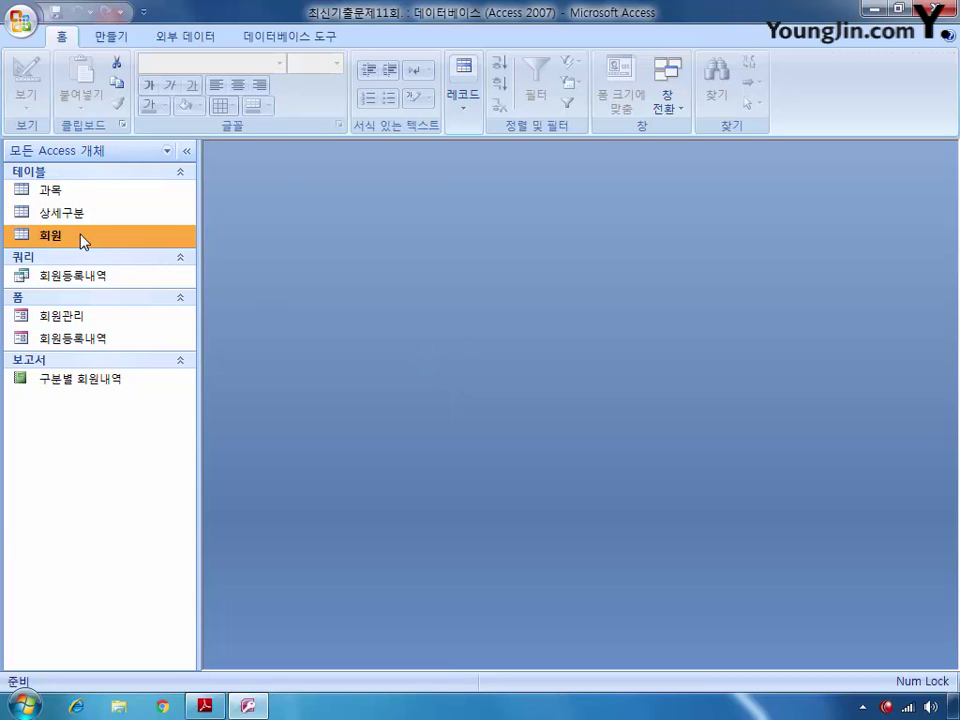
pyautogui.rightClick(83, 238)
pyautogui.click(98, 266)
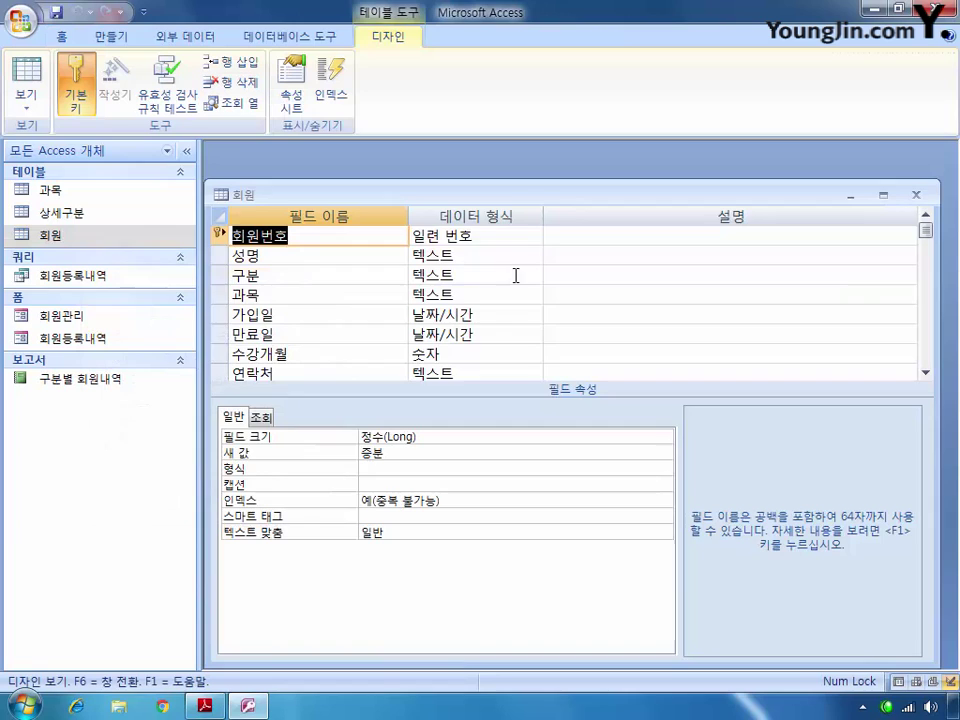
pyautogui.doubleClick(566, 200)
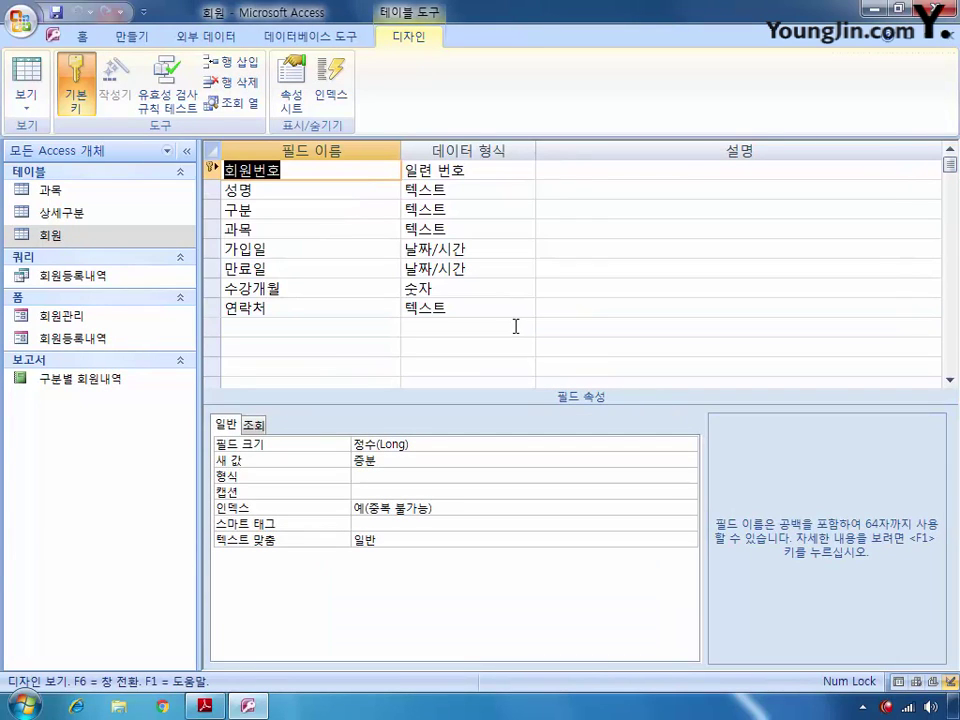
# Set the 성명 field's index property to 예(중복 가능)
pyautogui.click(217, 190)
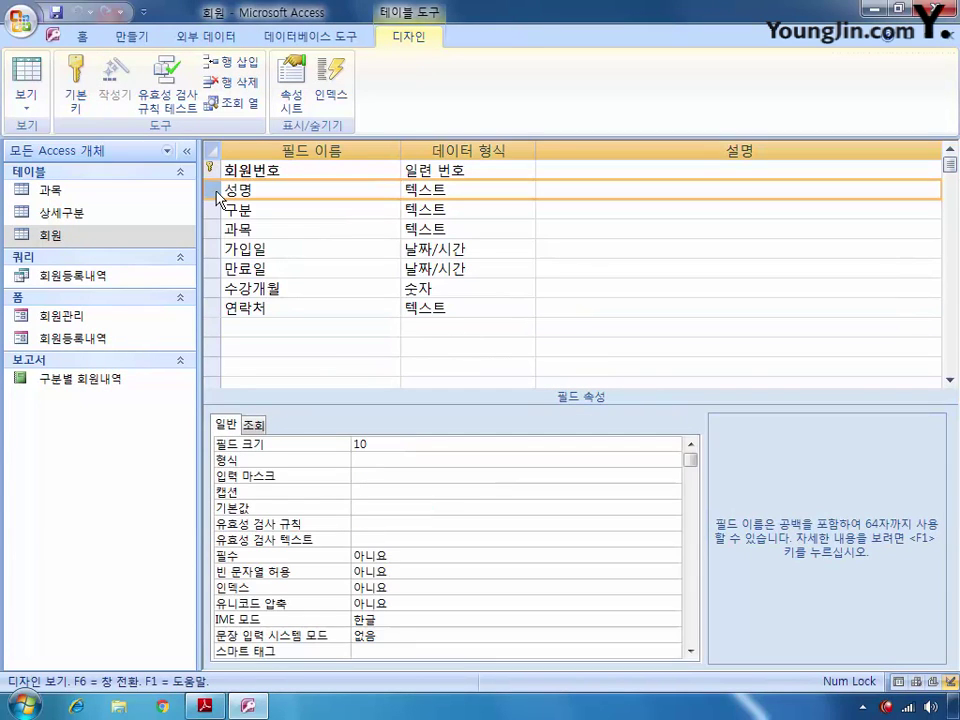
pyautogui.click(636, 587)
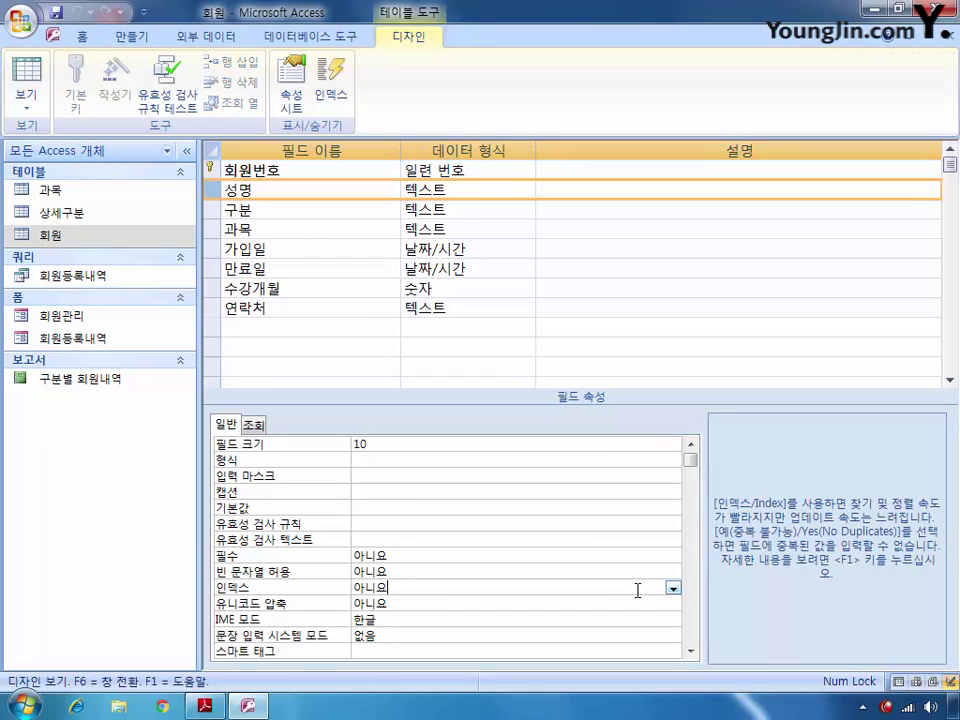
pyautogui.click(673, 589)
pyautogui.click(625, 621)
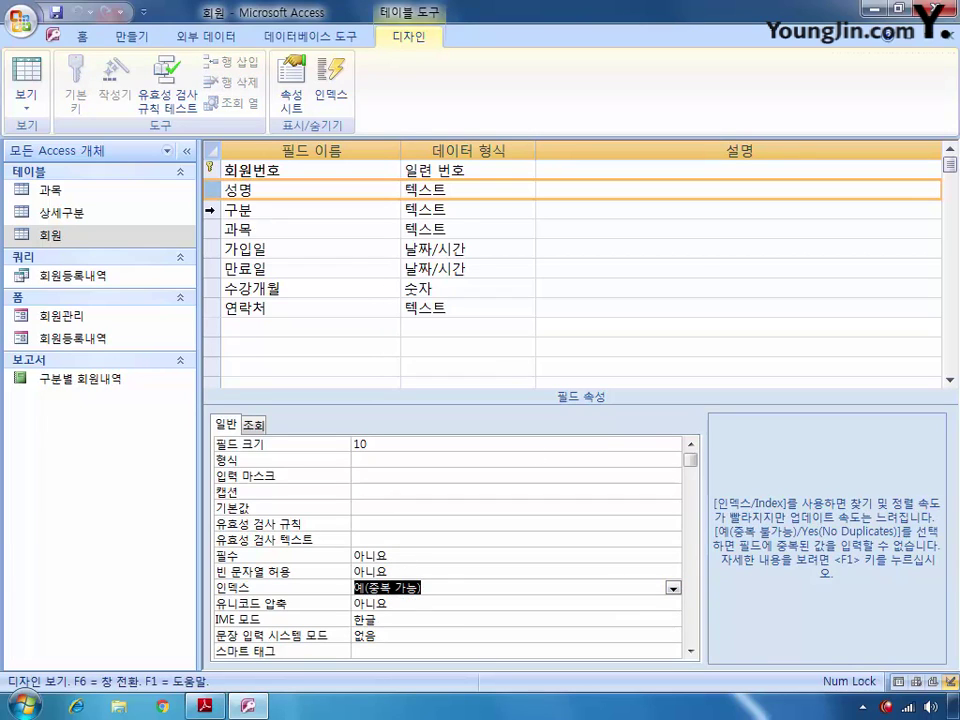
# Give the 구분 field the validation rule in ("G", "S", "C", "D")
pyautogui.click(240, 210)
pyautogui.click(382, 523)
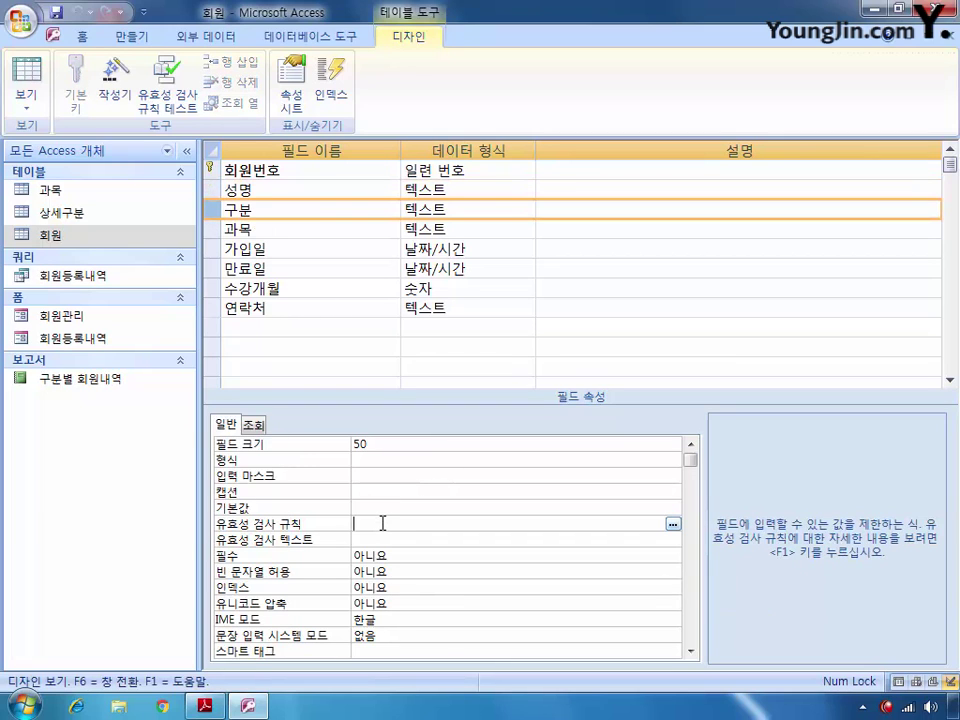
pyautogui.write('in (')
pyautogui.write('"ㅎ')
pyautogui.write('", "S"')
pyautogui.write(', "C')
pyautogui.write('", "D"')
pyautogui.write(')')
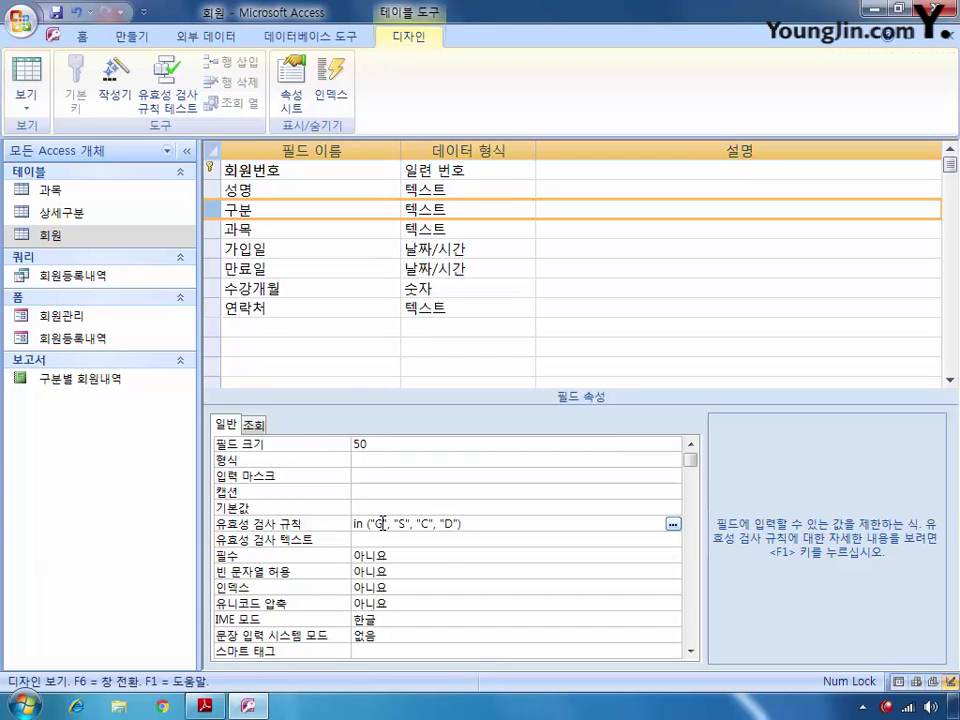
# Set the 과목 field's input mask to >LL00
pyautogui.click(210, 231)
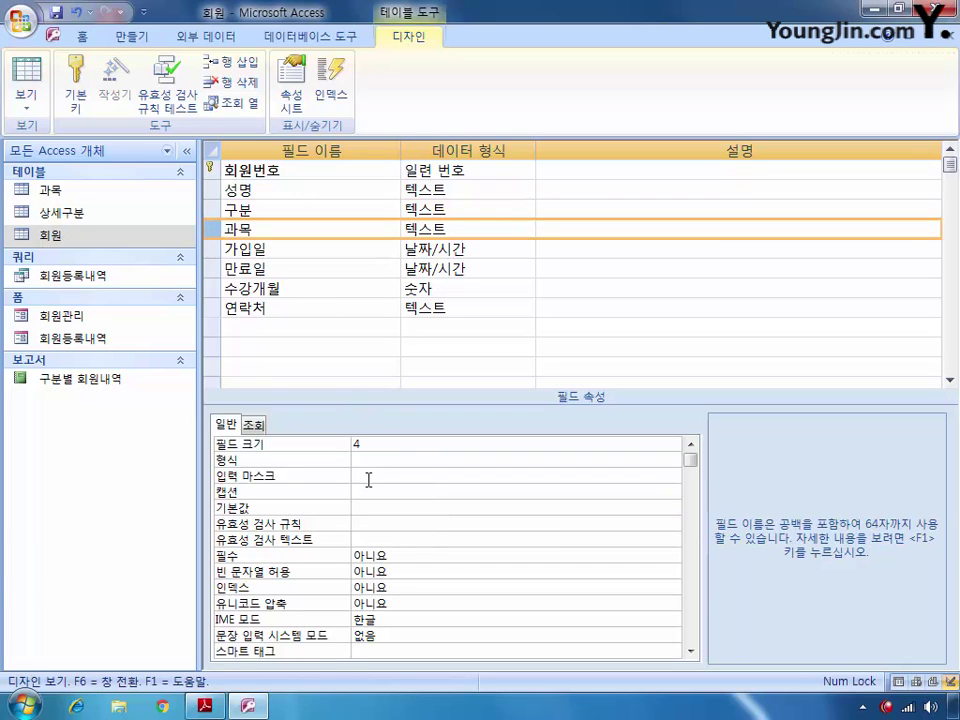
pyautogui.click(368, 479)
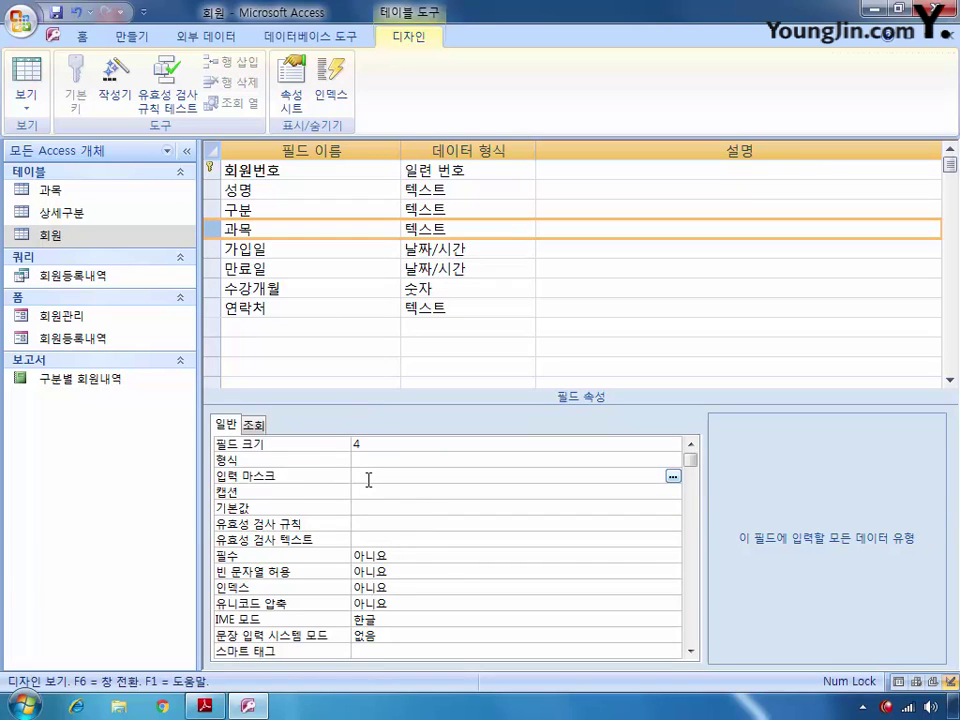
pyautogui.write('>LL00')
# Set the default value of the 가입일 field to date()
pyautogui.click(220, 251)
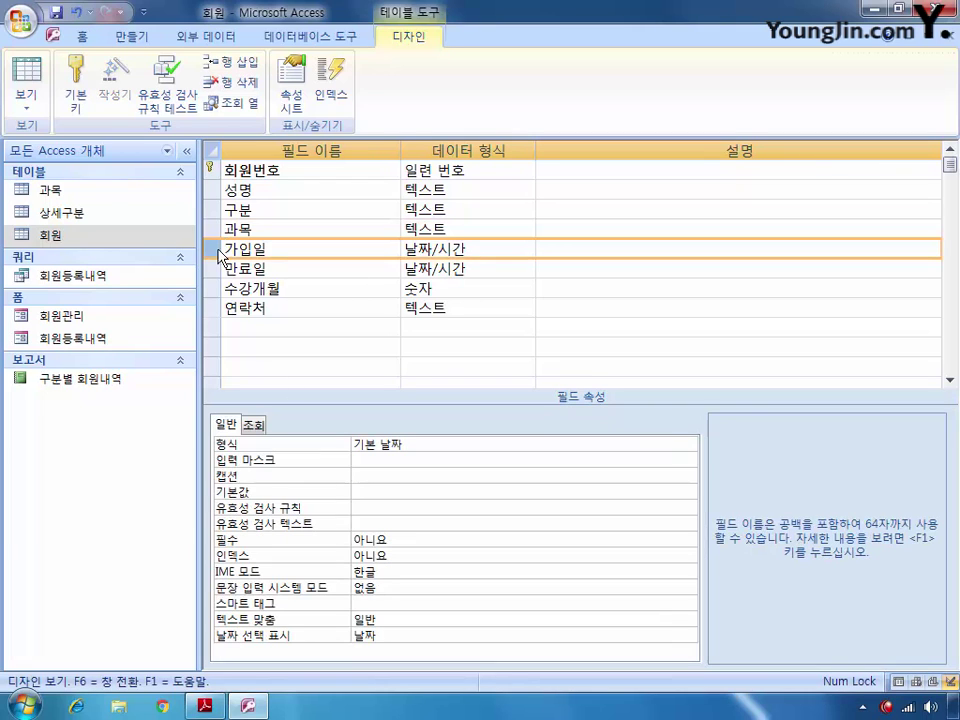
pyautogui.click(402, 488)
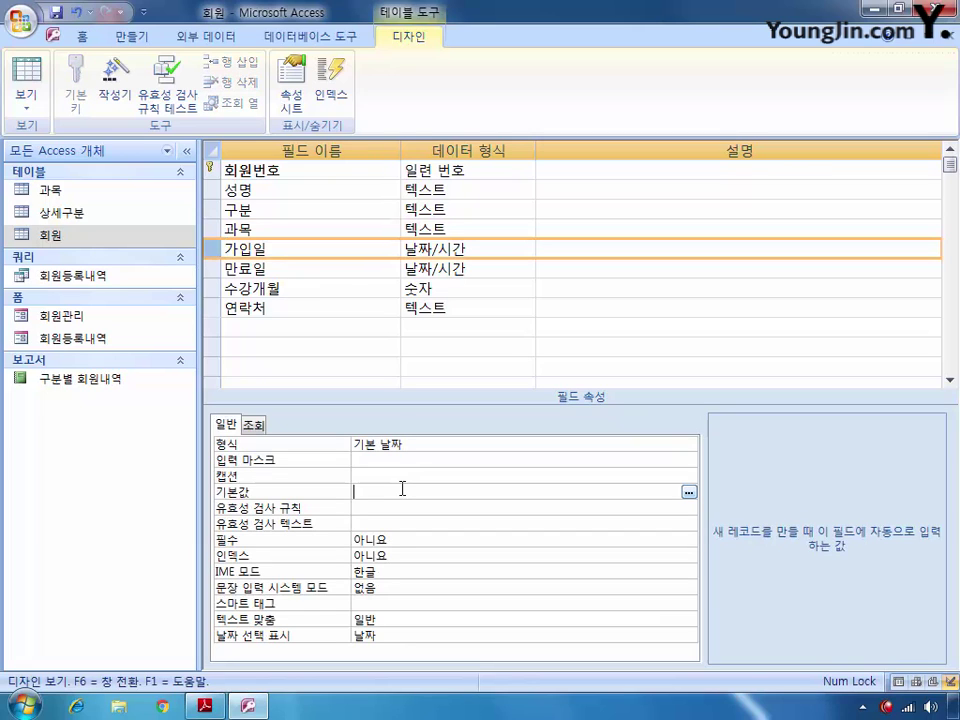
pyautogui.write('date()')
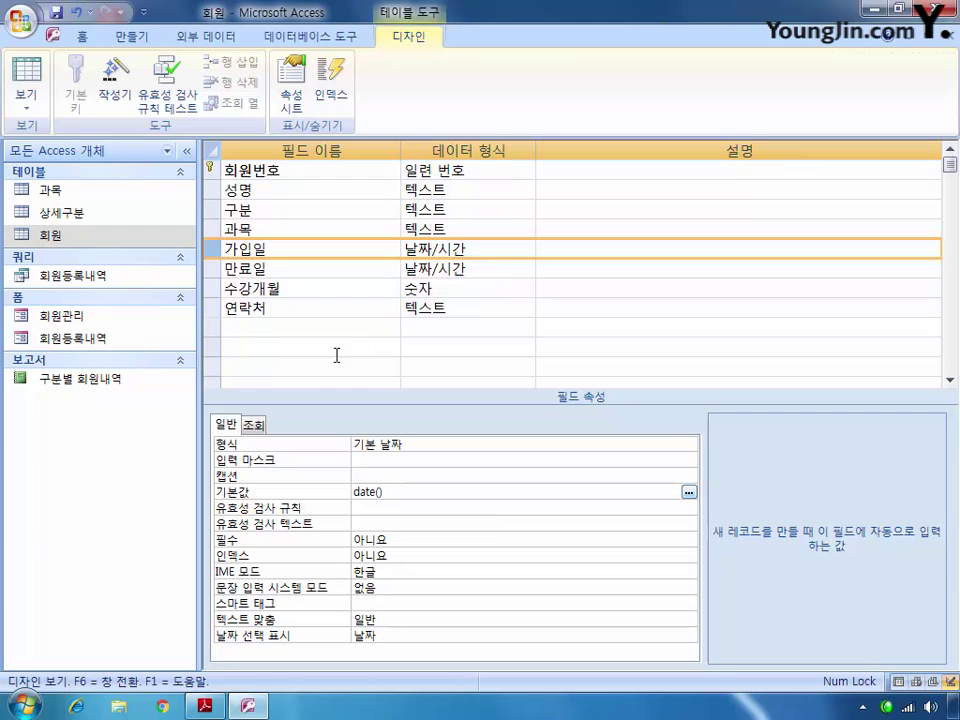
# Add a field named 납부여부 below 연락처 with the data type 예/아니요
pyautogui.click(257, 324)
pyautogui.write('skq')
pyautogui.press('BackSpace')
pyautogui.press('BackSpace')
pyautogui.press('BackSpace')
pyautogui.press('Hangul')
pyautogui.write('납ㅂ')
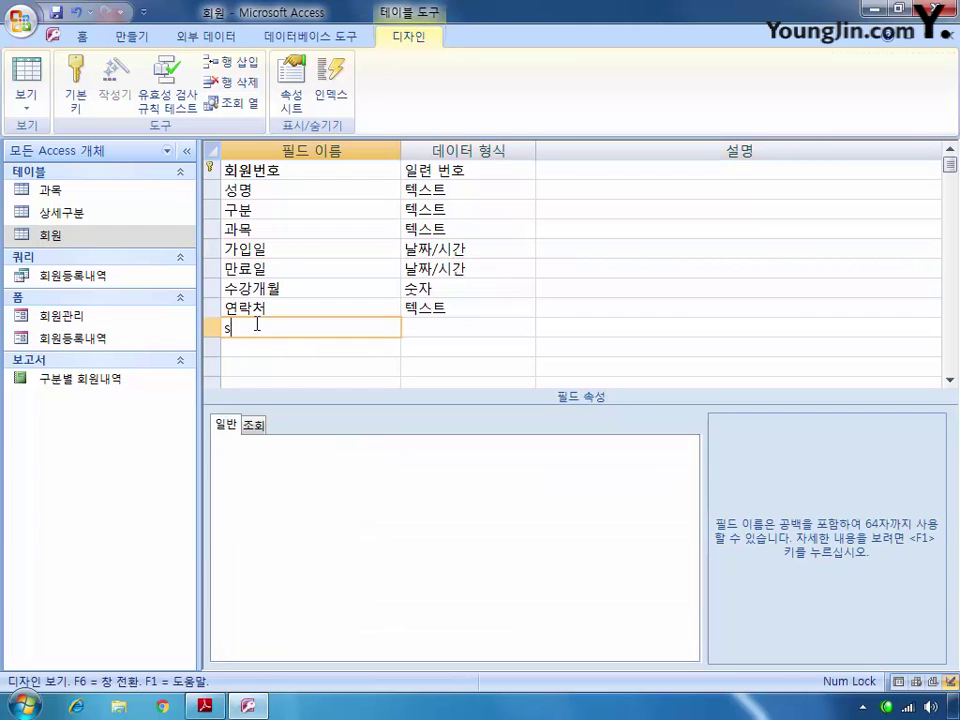
pyautogui.write('ㅜ여부')
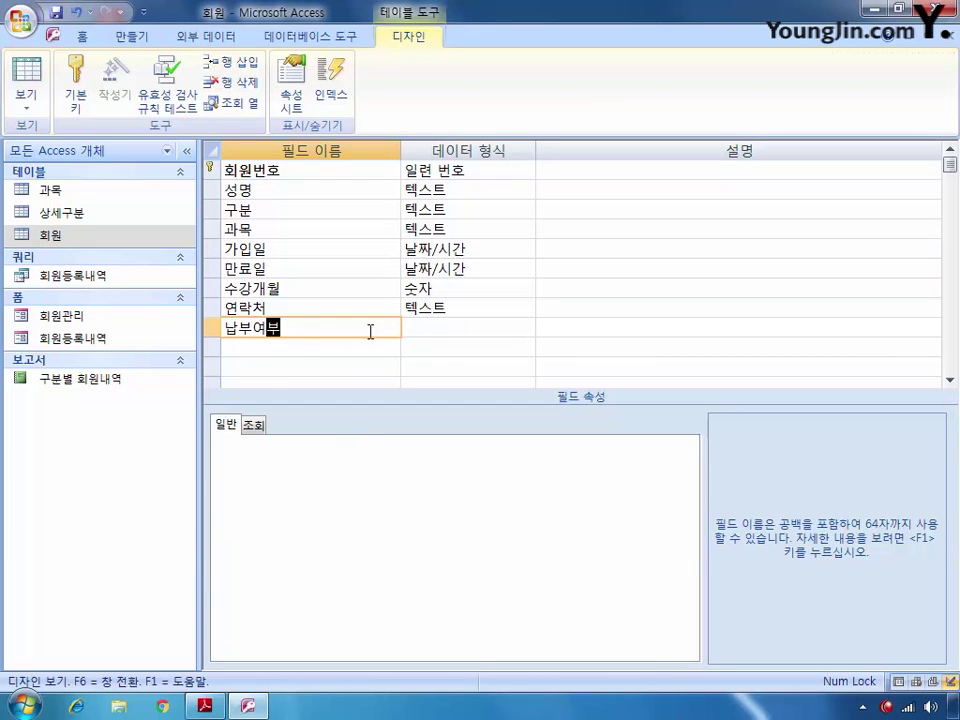
pyautogui.click(438, 327)
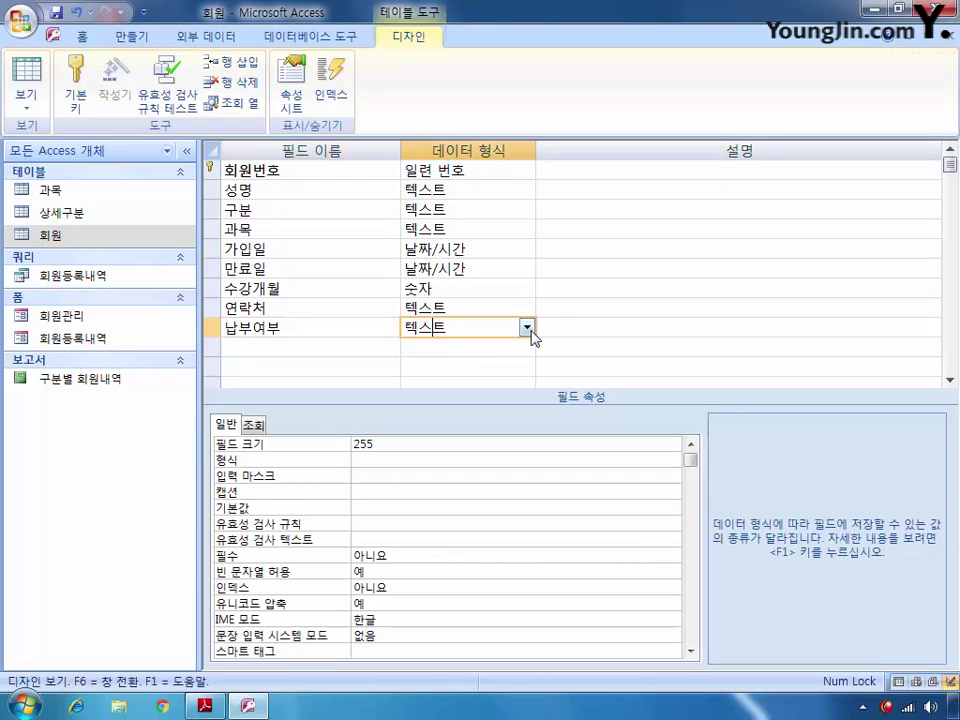
pyautogui.click(526, 327)
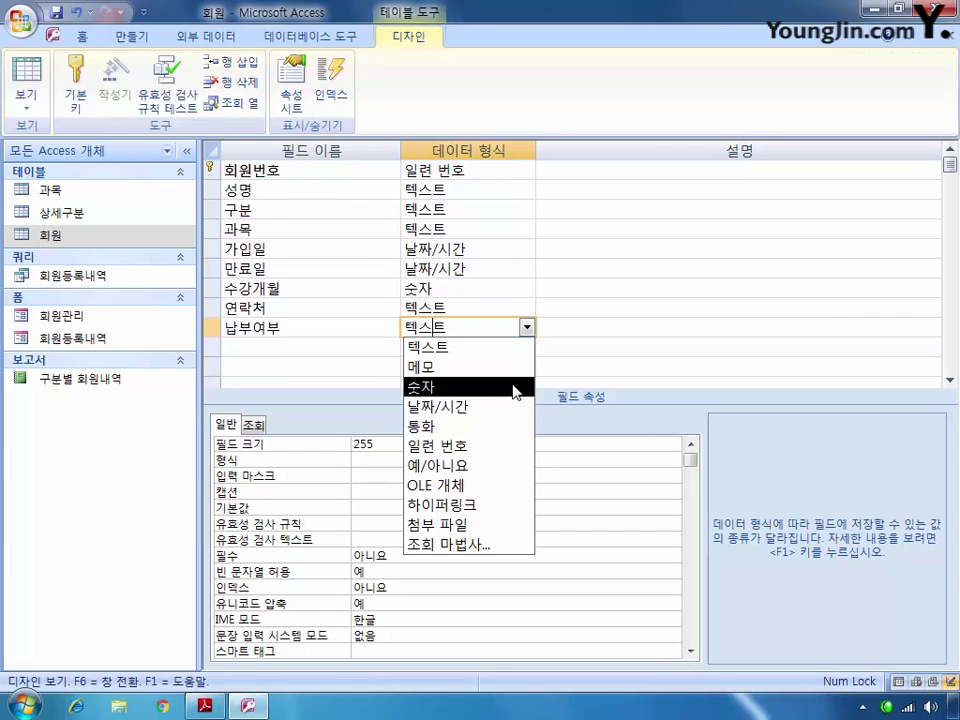
pyautogui.click(496, 463)
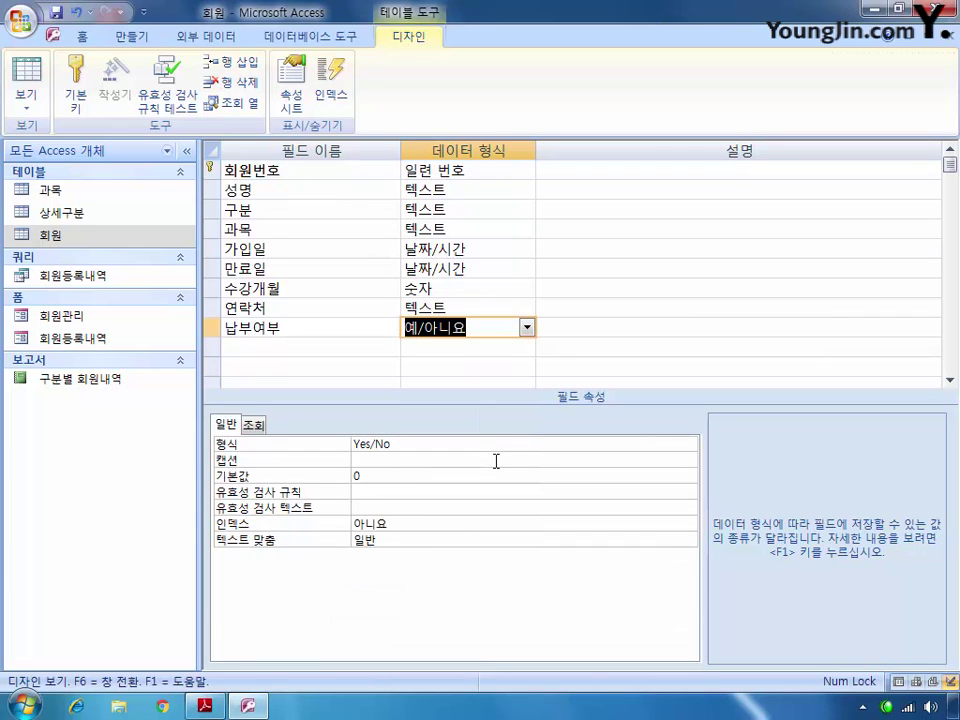
# Set the display format of the 납부여부 field to True/False
pyautogui.click(553, 446)
pyautogui.click(688, 444)
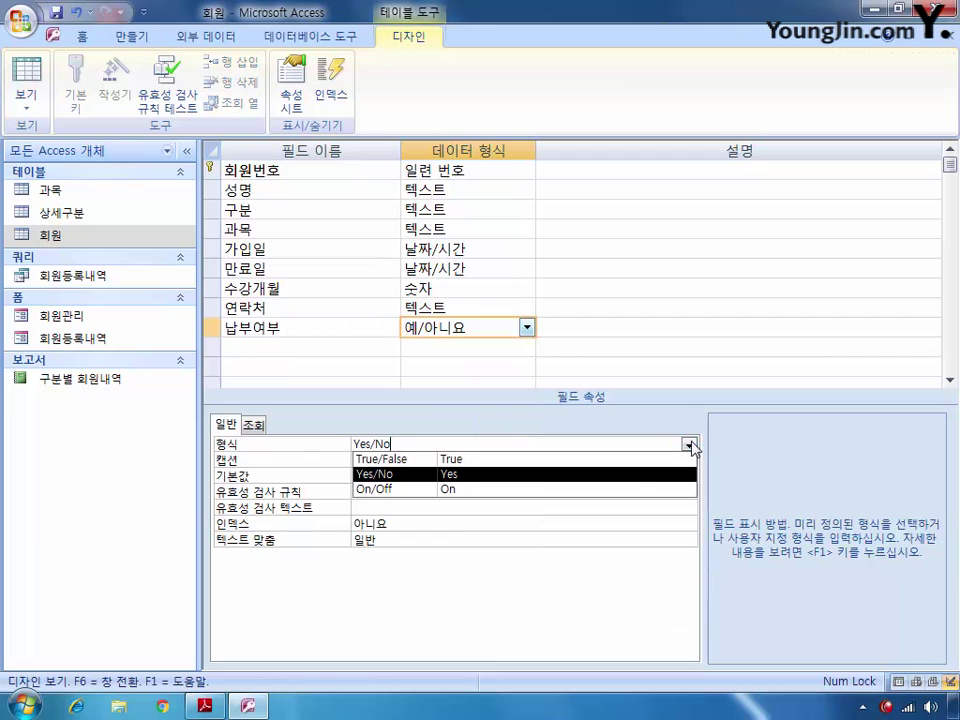
pyautogui.click(611, 459)
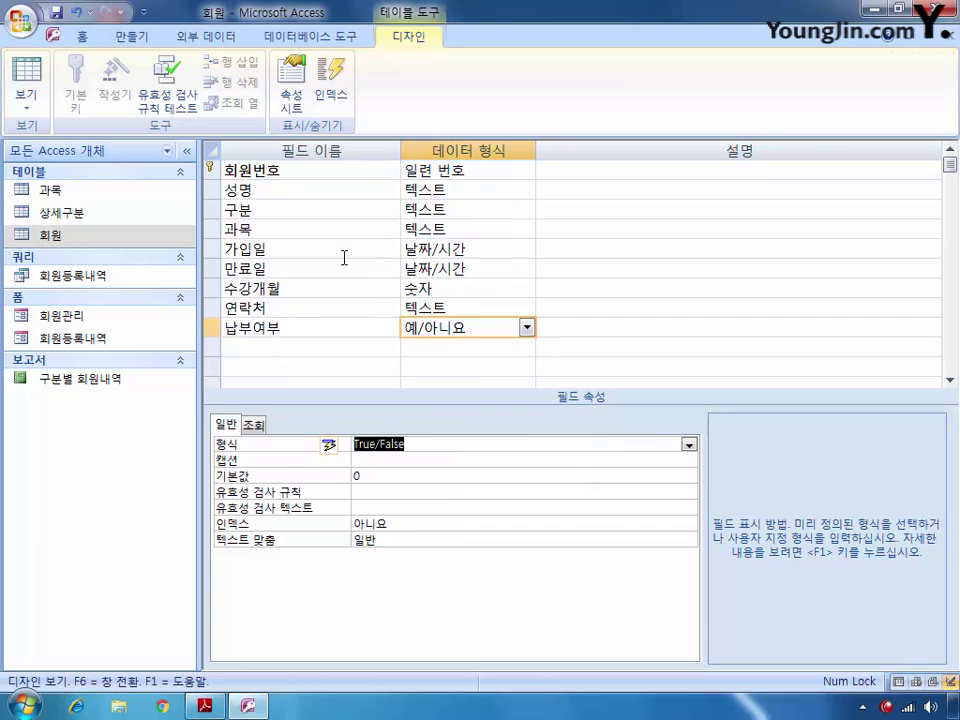
# Close the 회원 table's design and save its changes, accepting the follow-up confirmation
pyautogui.click(948, 36)
pyautogui.click(420, 401)
pyautogui.click(420, 401)
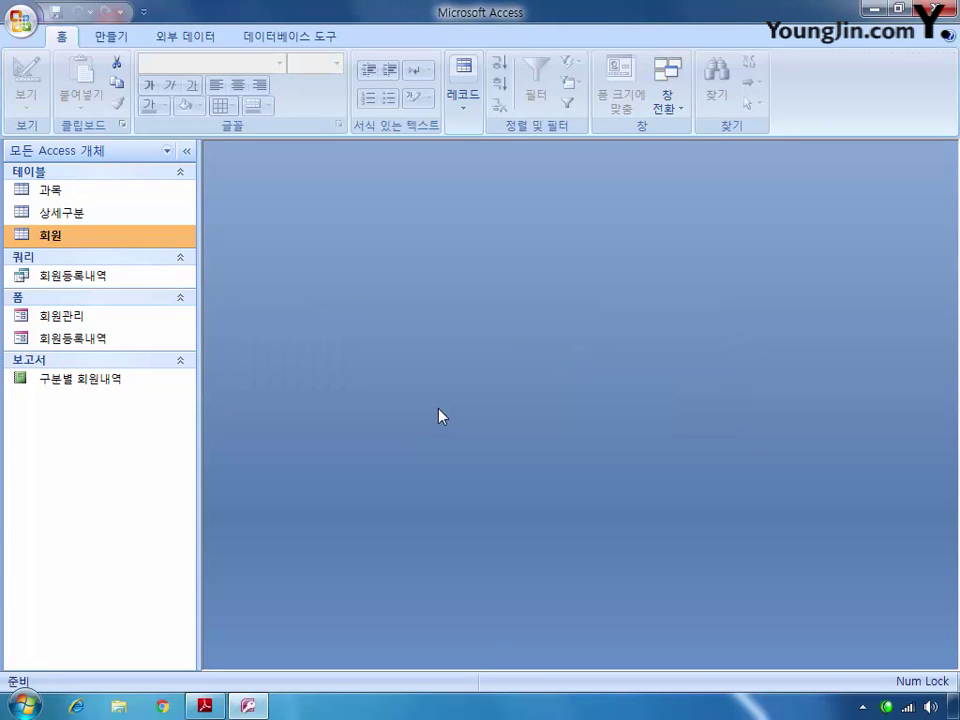
# Open the 과목 table in design view and maximize its window
pyautogui.rightClick(48, 190)
pyautogui.click(90, 223)
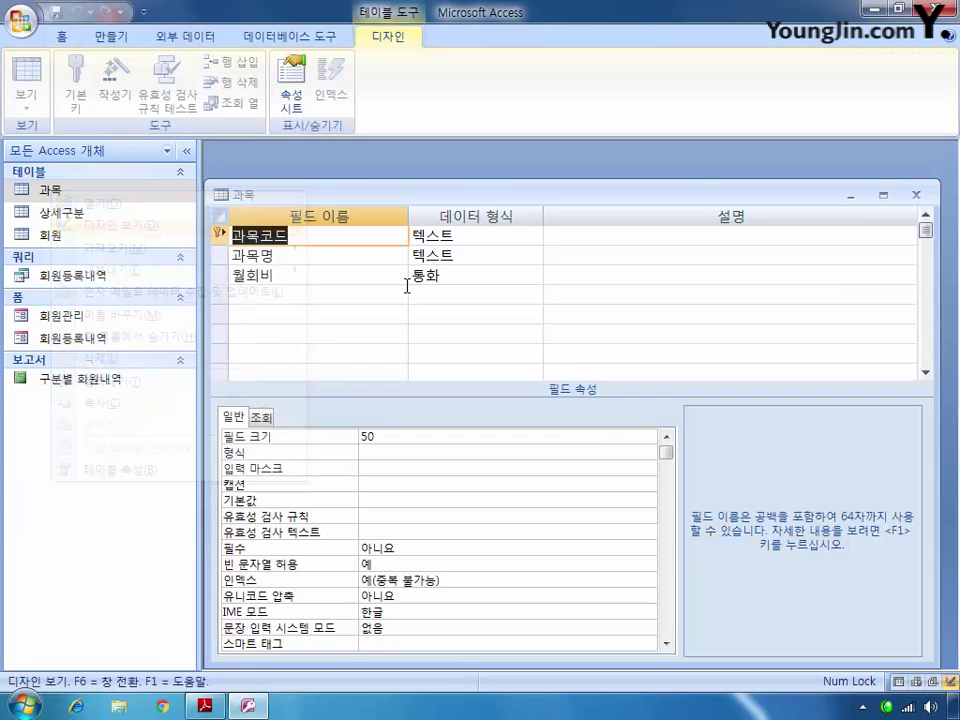
pyautogui.doubleClick(462, 195)
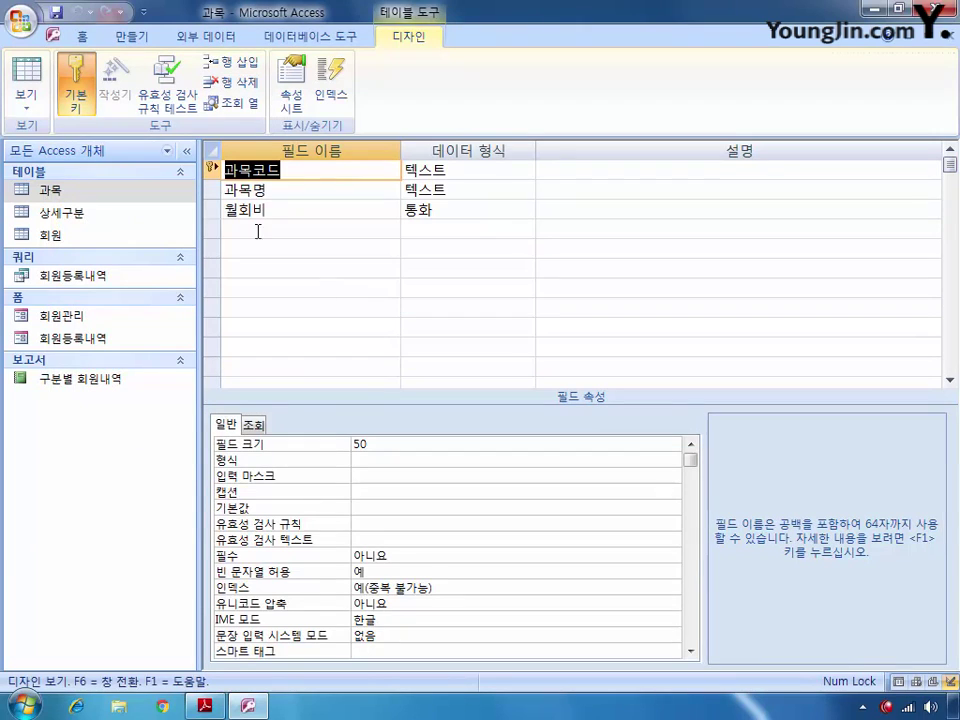
# Make the 과목명 field's lookup control a combo box (콤보 상자) with the row source type 값 목록
pyautogui.click(212, 189)
pyautogui.click(253, 424)
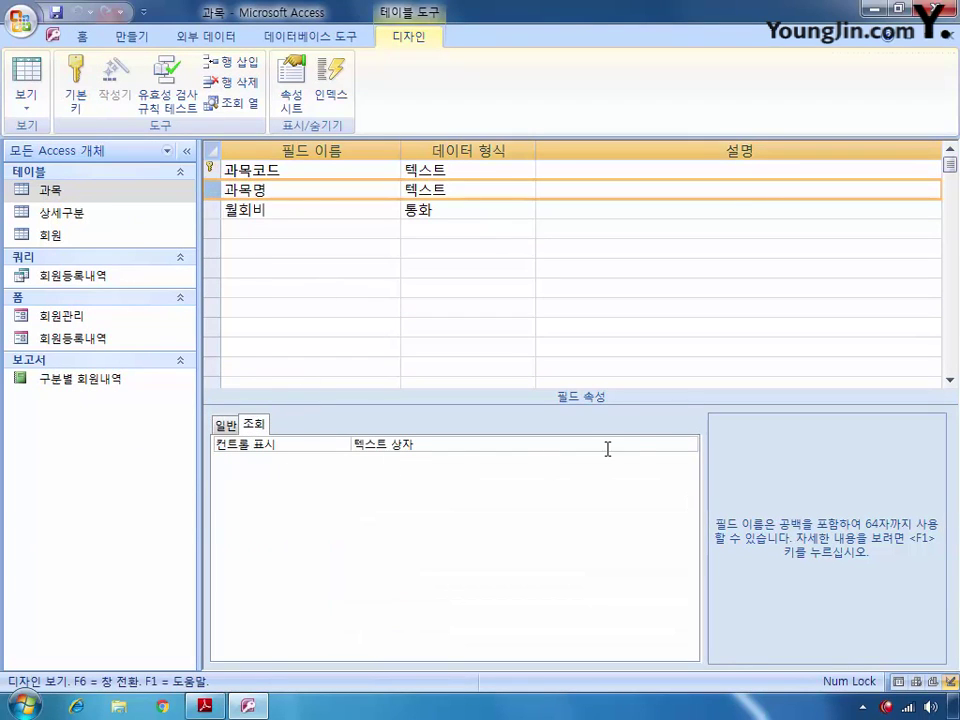
pyautogui.click(641, 446)
pyautogui.click(689, 445)
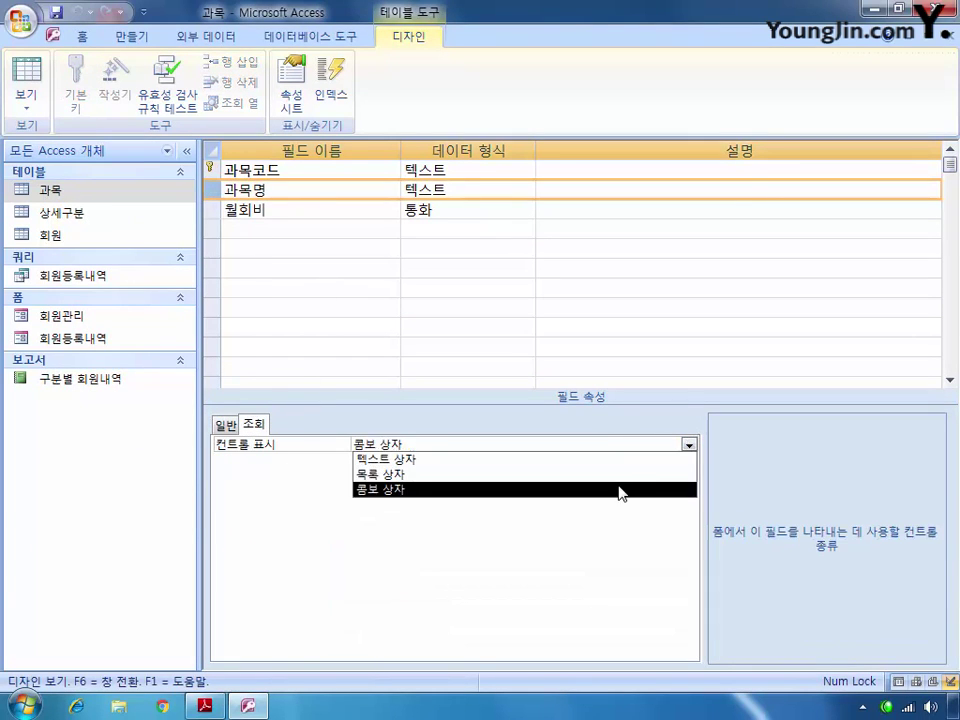
pyautogui.click(615, 490)
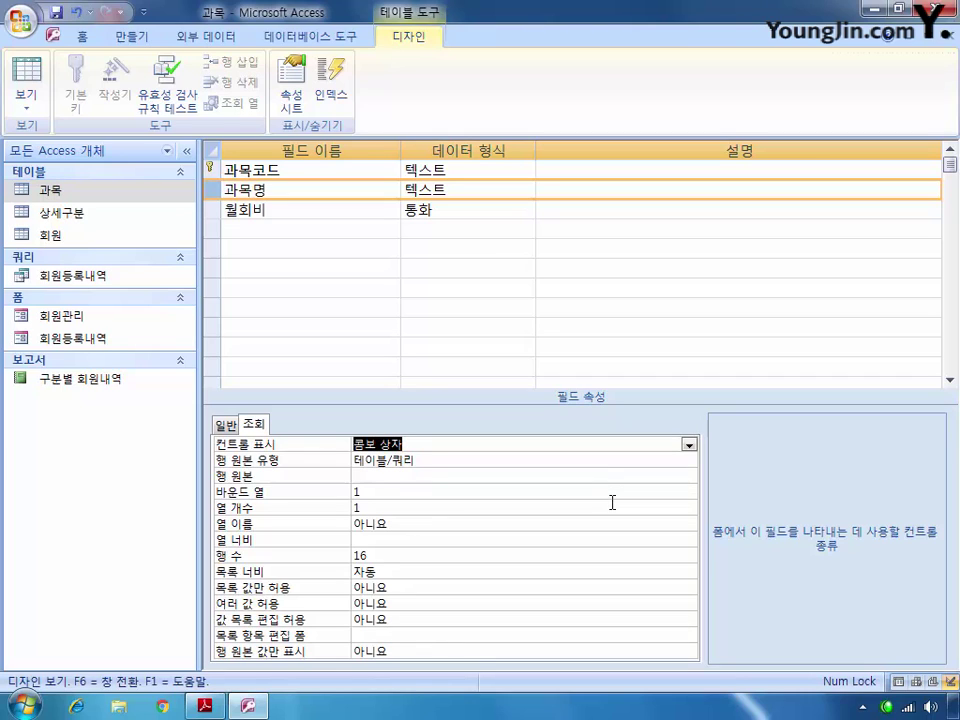
pyautogui.click(595, 461)
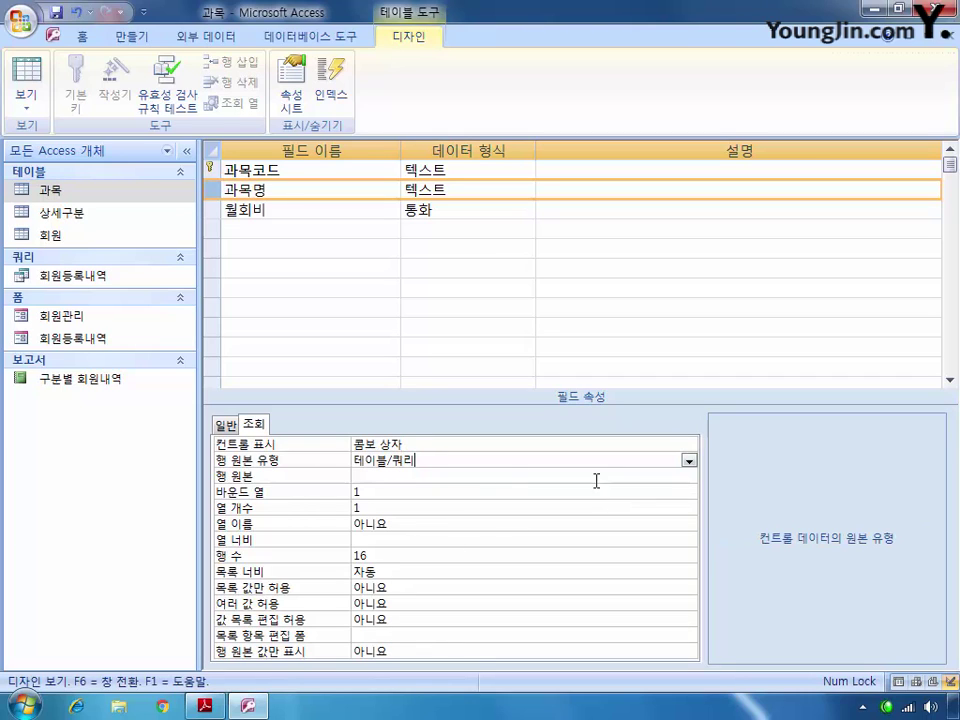
pyautogui.click(690, 464)
pyautogui.click(671, 484)
# Enter ACCESS;EXCEL;컴퓨터일반 as the 과목명 row source, and close the 과목 table with its changes saved
pyautogui.click(445, 472)
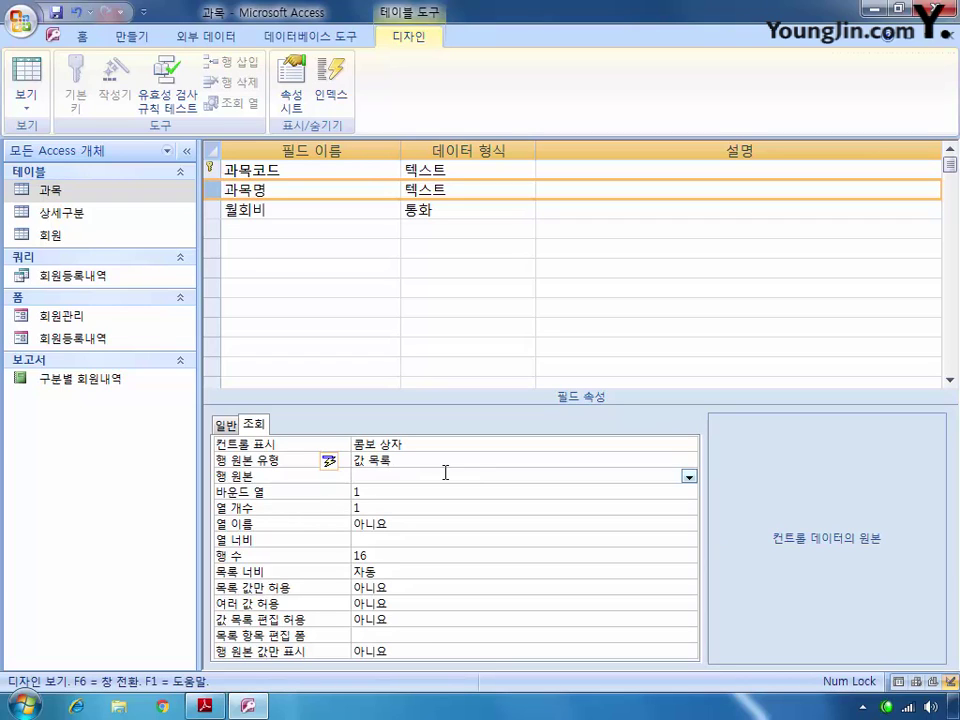
pyautogui.write('ㅁ')
pyautogui.press('BackSpace')
pyautogui.write('ACCESS;EX')
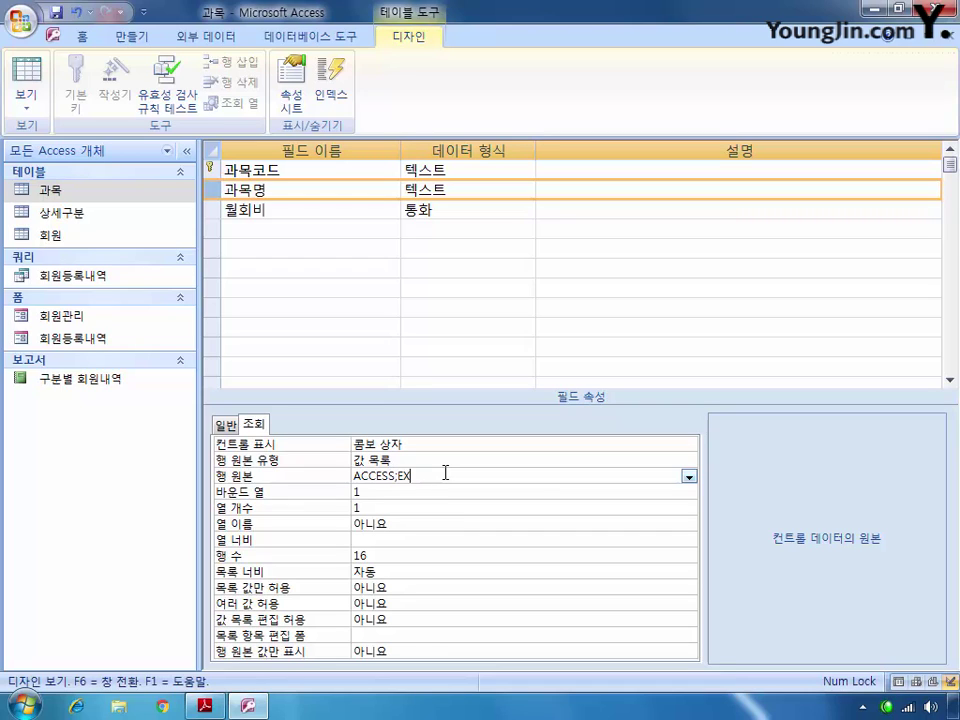
pyautogui.write('CEL;컴퓨터일반')
pyautogui.click(951, 37)
pyautogui.click(378, 401)
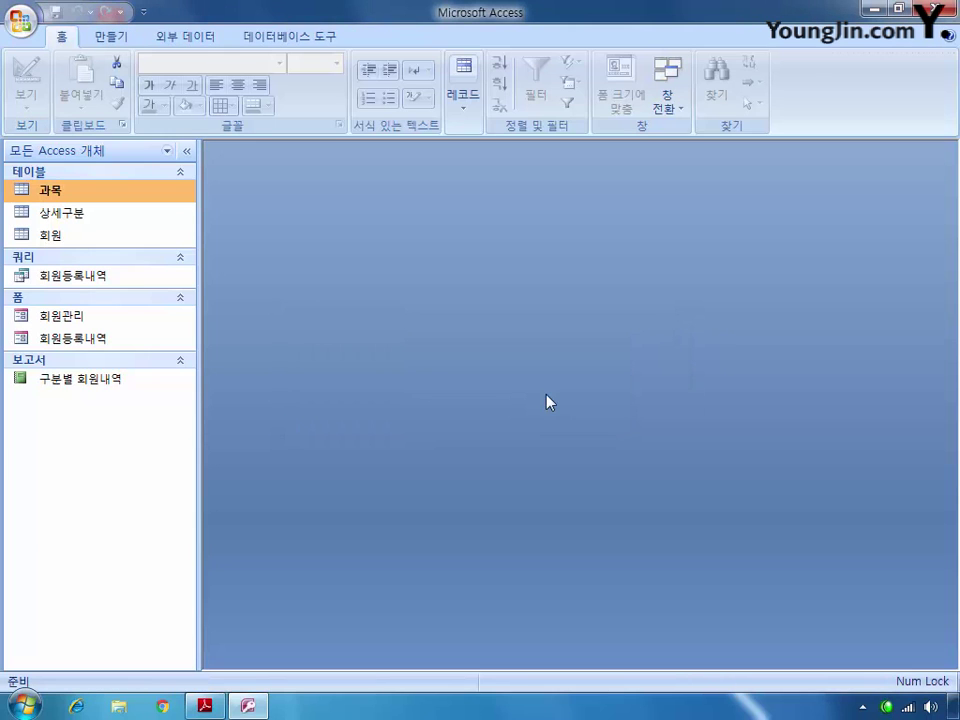
# Open the relationships window and add the 과목, 회원 and 상세구분 tables to it in that order
pyautogui.click(290, 37)
pyautogui.click(263, 93)
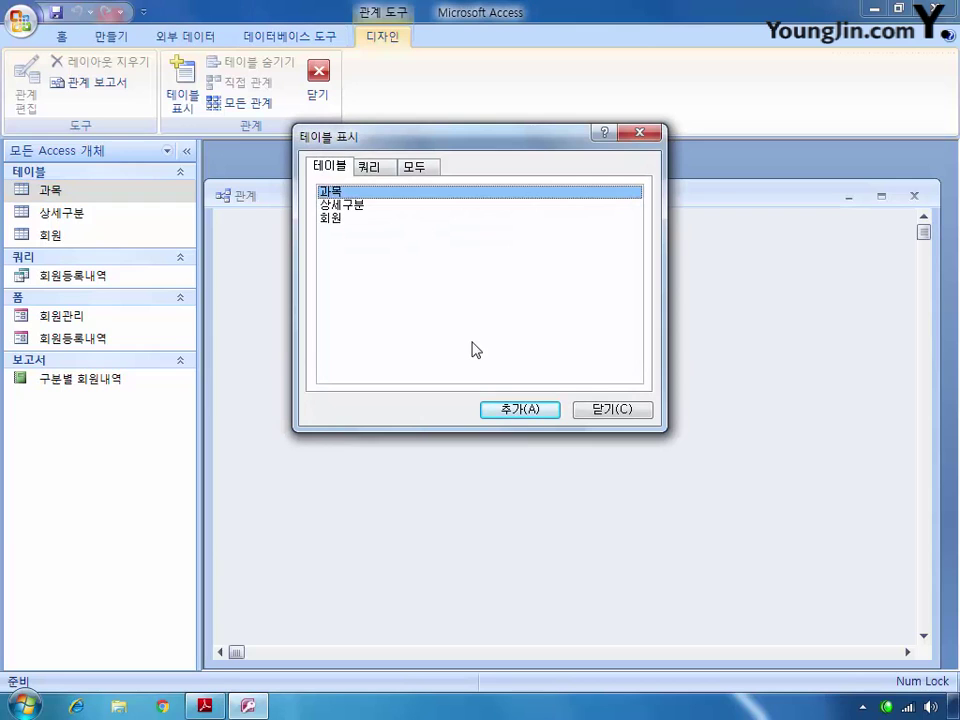
pyautogui.click(340, 218)
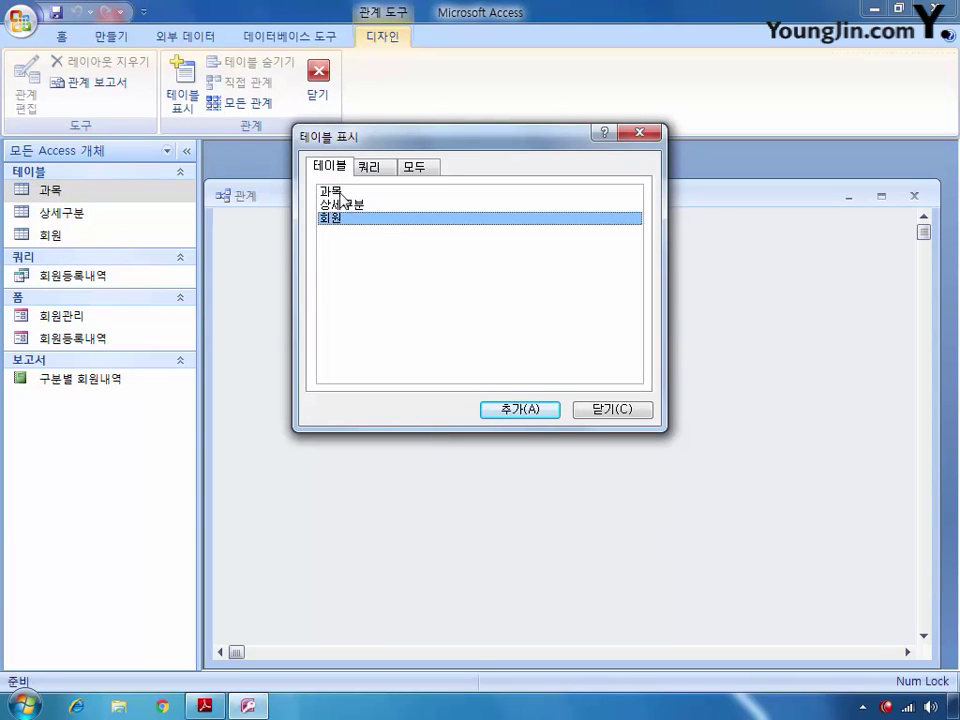
pyautogui.click(340, 192)
pyautogui.doubleClick(330, 193)
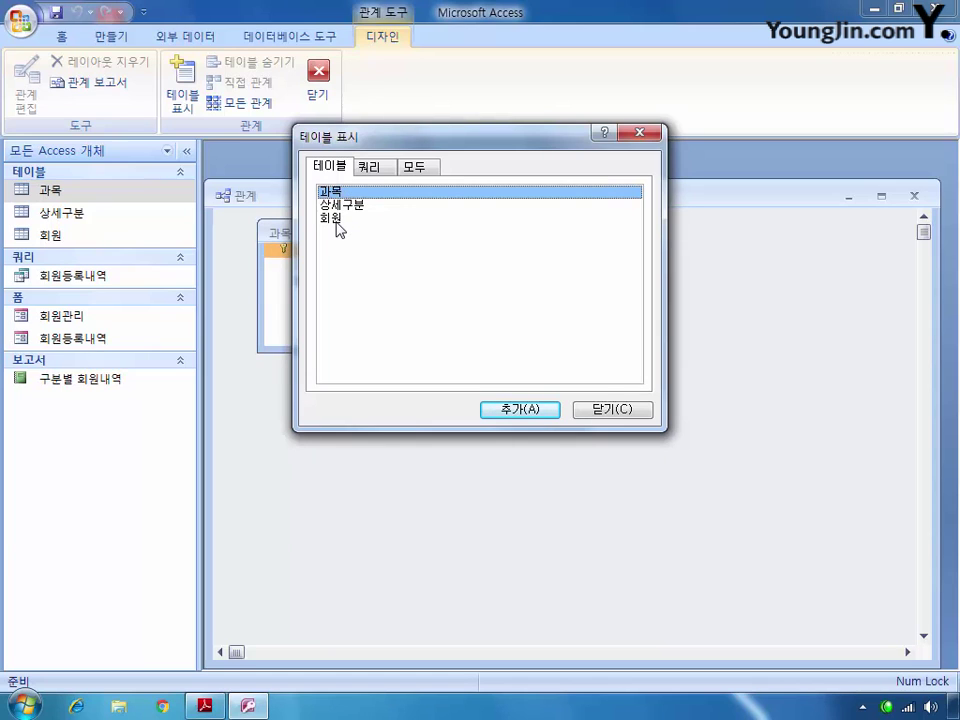
pyautogui.click(339, 220)
pyautogui.doubleClick(358, 206)
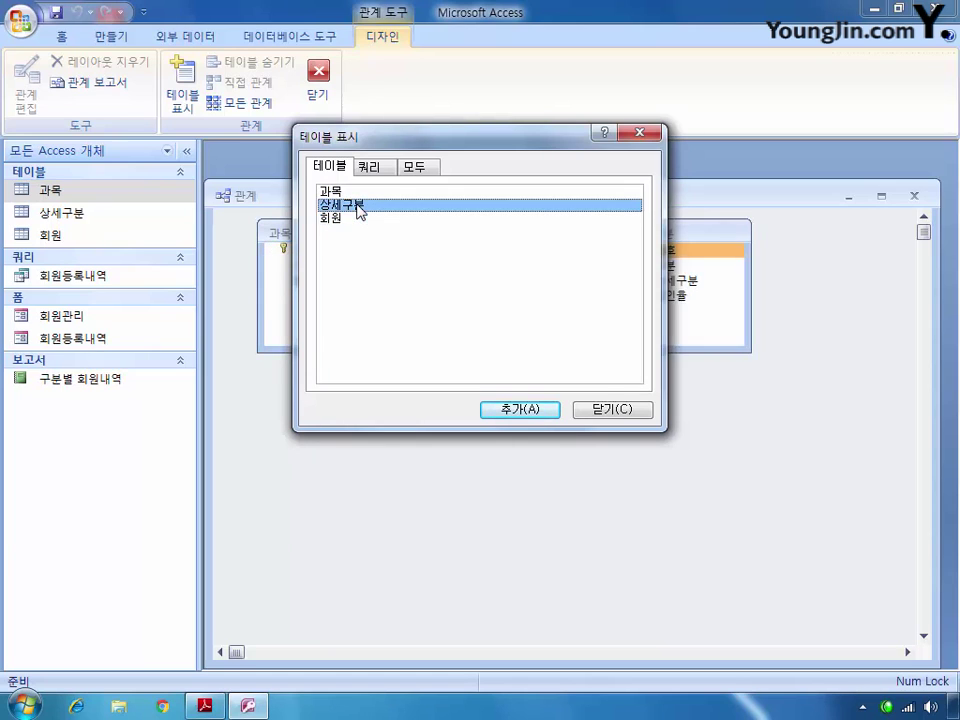
pyautogui.click(596, 411)
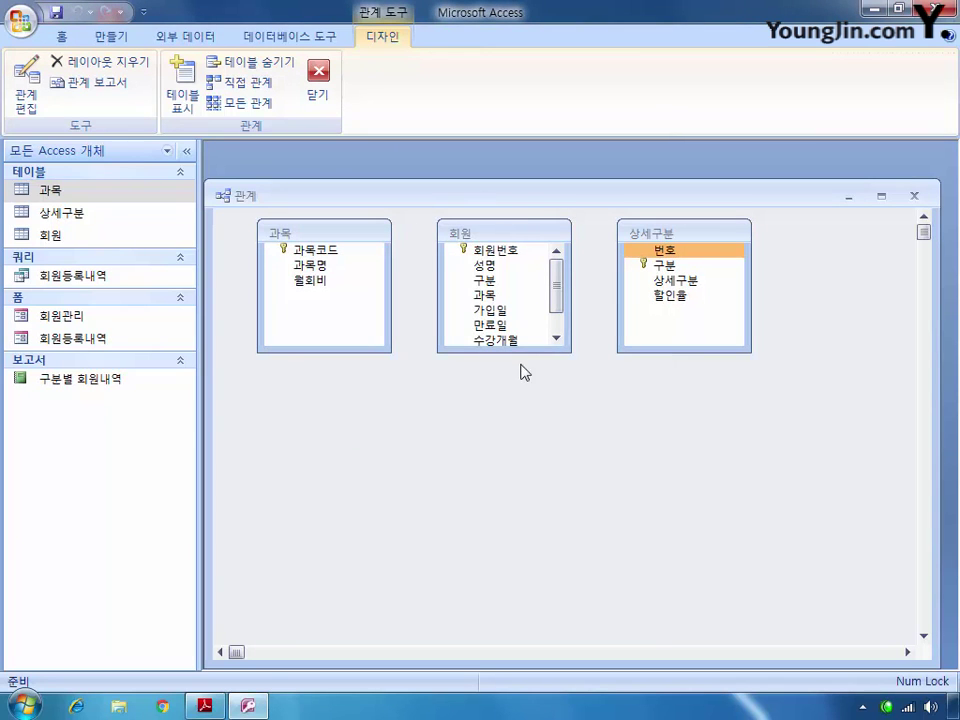
# Enlarge the 회원 field list and relate 과목코드 in 과목 to 과목 in 회원, enforcing referential integrity and cascading field updates
pyautogui.moveTo(517, 351); pyautogui.dragTo(517, 414)
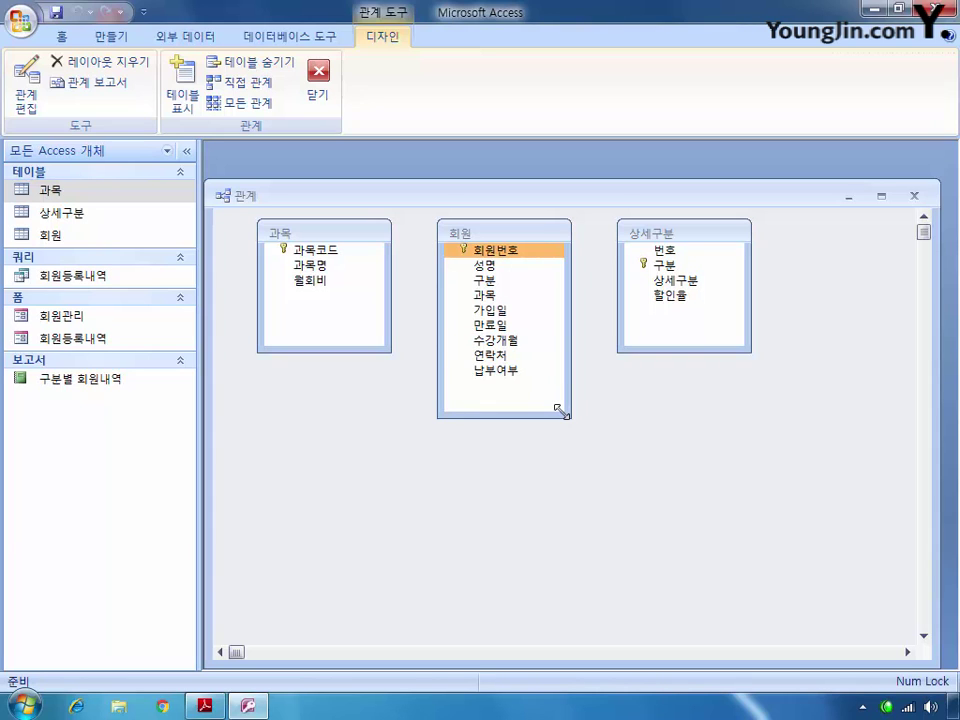
pyautogui.moveTo(325, 250); pyautogui.dragTo(470, 301)
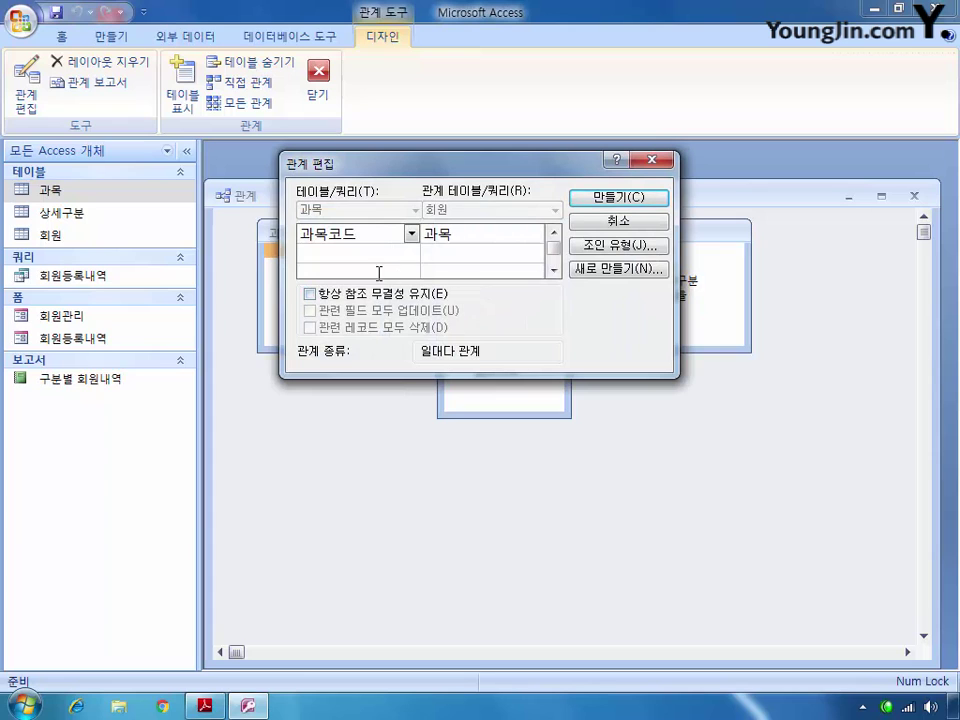
pyautogui.click(336, 296)
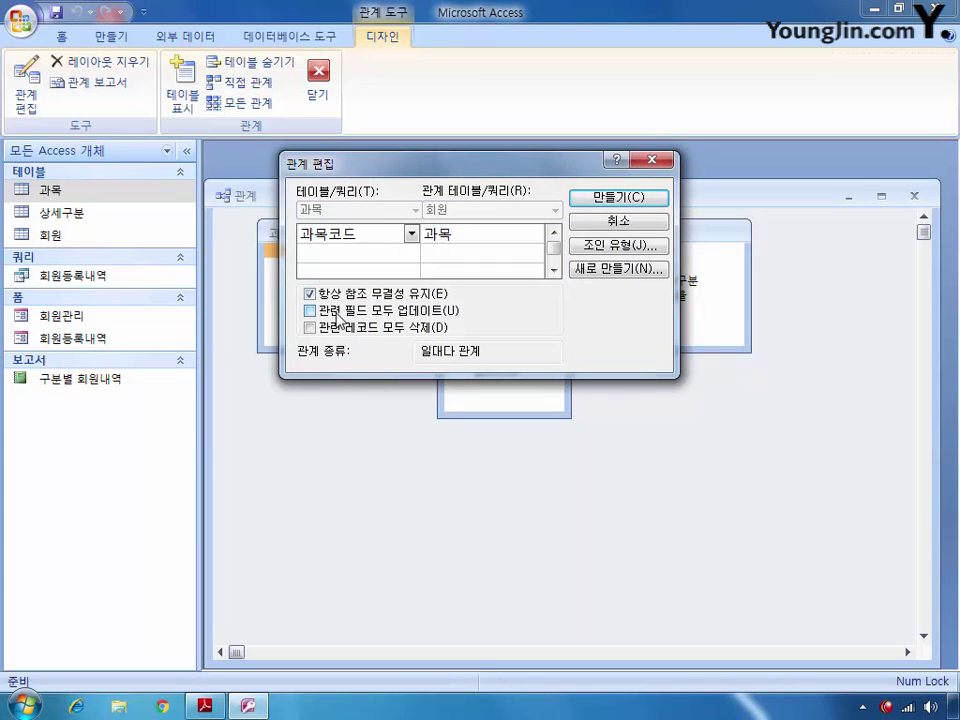
pyautogui.click(338, 312)
pyautogui.click(617, 197)
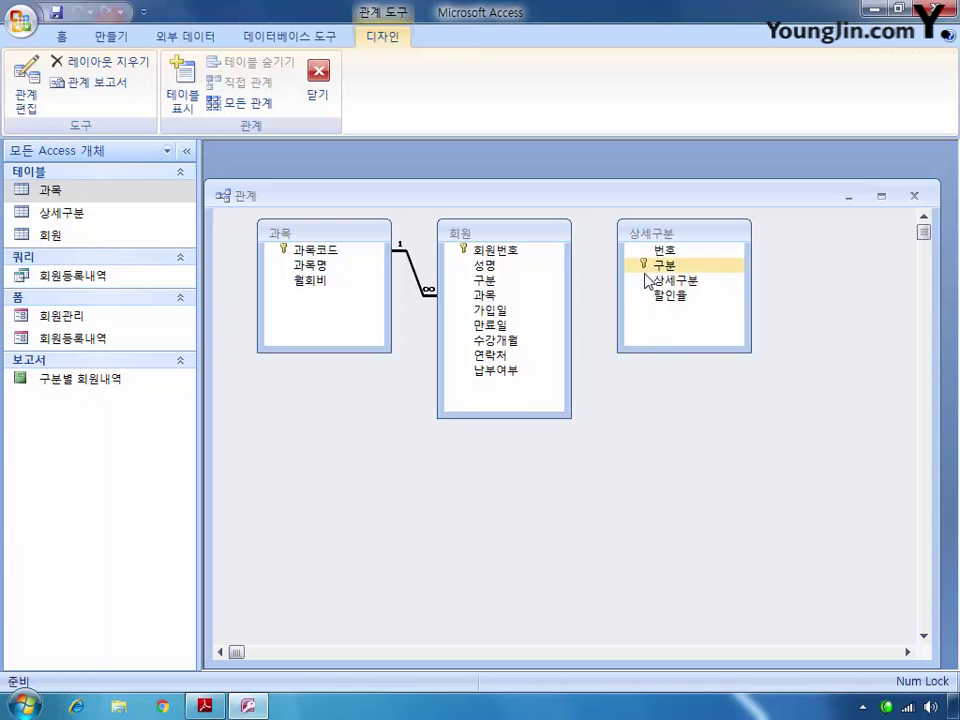
# Relate 구분 in 상세구분 to 구분 in 회원 with referential integrity and cascading field updates, and close the relationships window with changes saved
pyautogui.moveTo(643, 270); pyautogui.dragTo(488, 286)
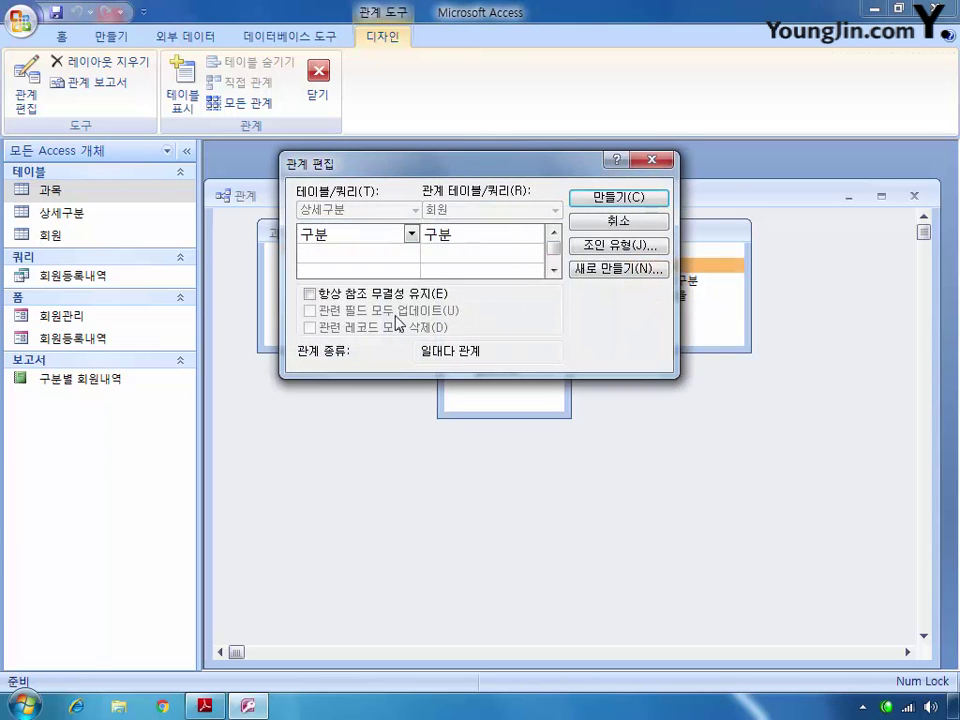
pyautogui.click(311, 293)
pyautogui.click(313, 310)
pyautogui.click(617, 200)
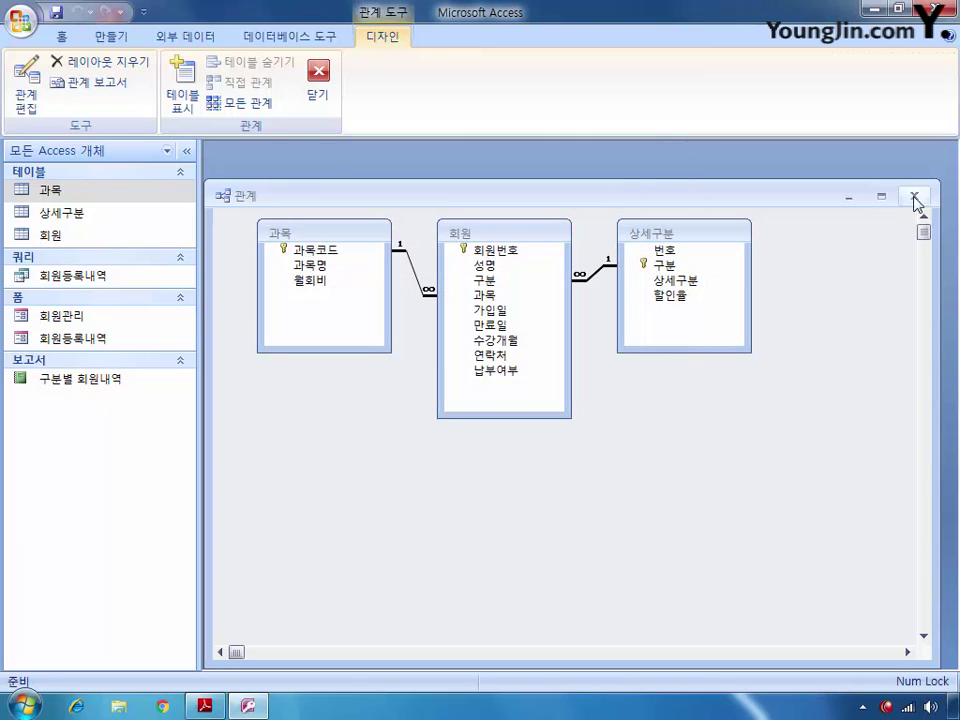
pyautogui.click(913, 195)
pyautogui.click(398, 409)
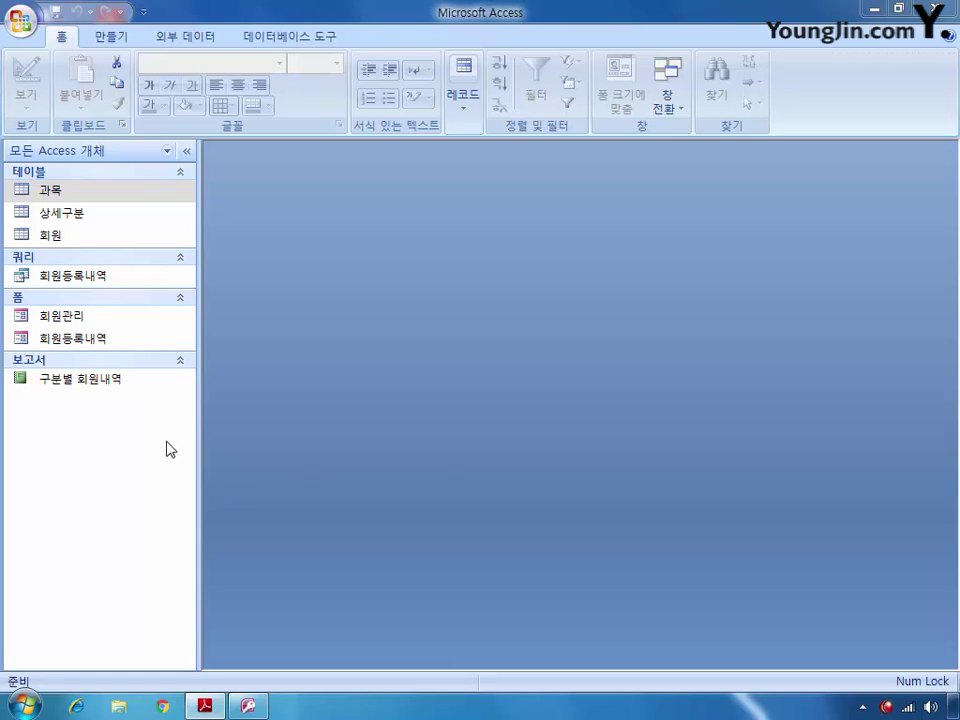
# Open the 회원등록내역 form in design view, maximize it, and display all of the form's properties
pyautogui.click(80, 342)
pyautogui.rightClick(80, 342)
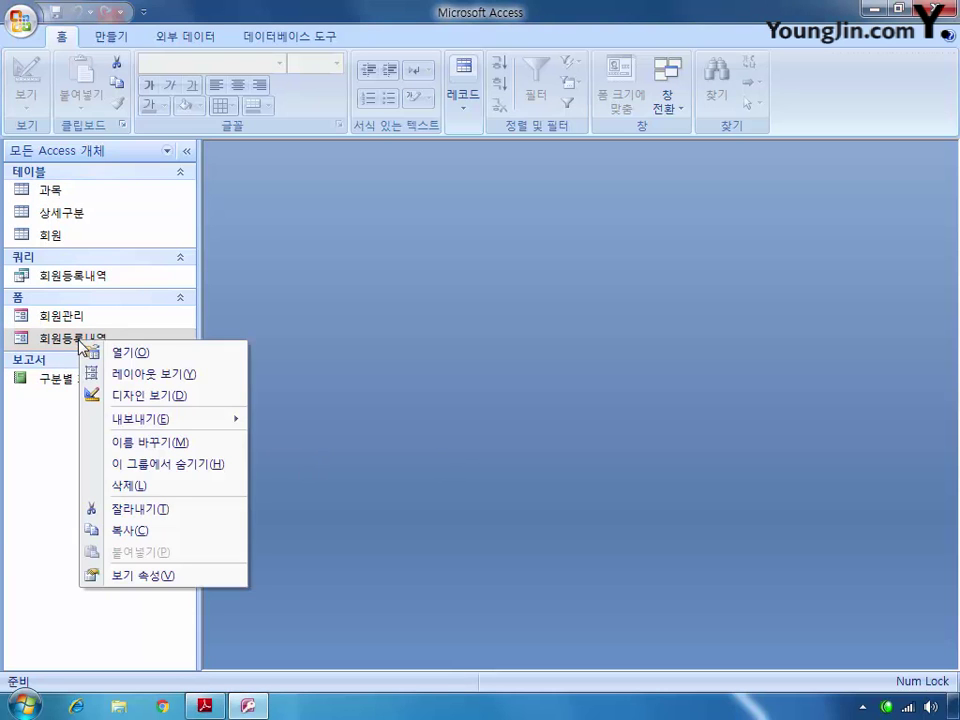
pyautogui.click(161, 394)
pyautogui.doubleClick(567, 304)
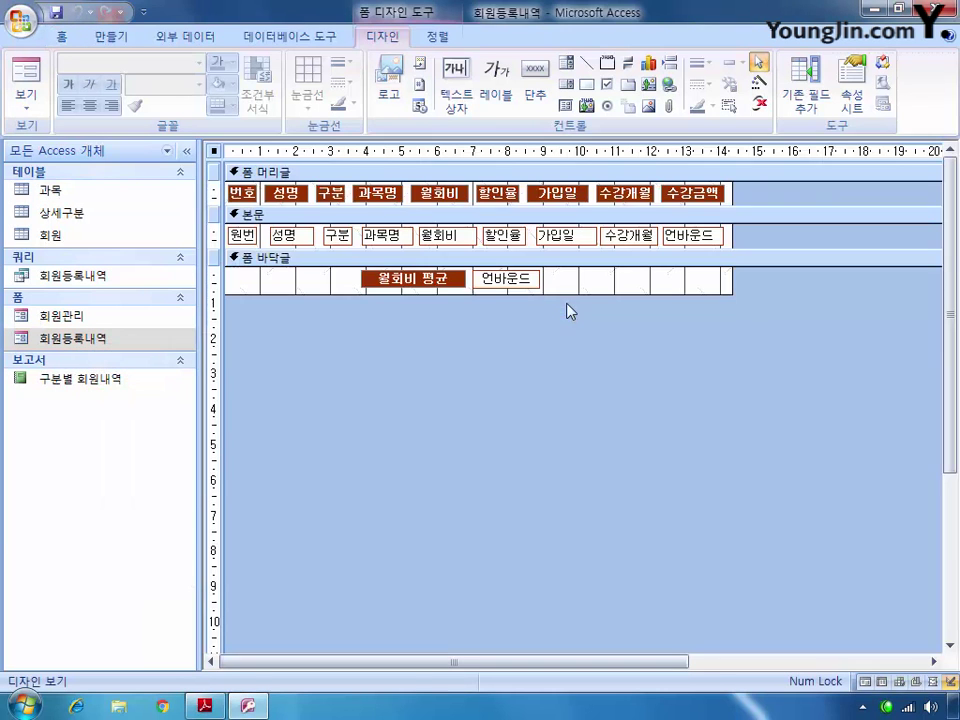
pyautogui.click(851, 88)
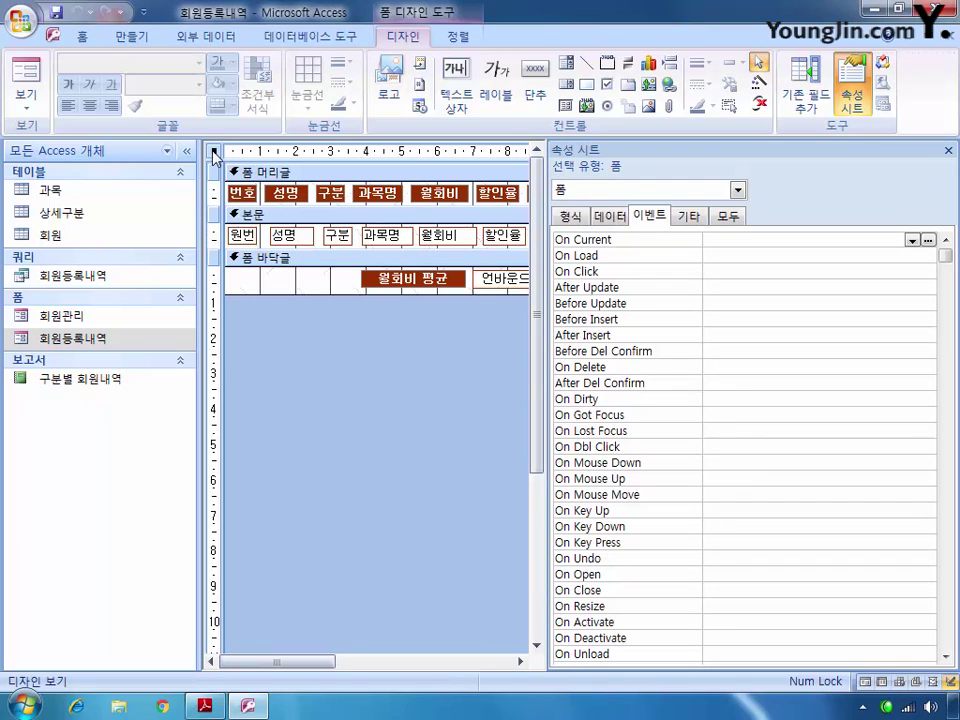
pyautogui.click(728, 216)
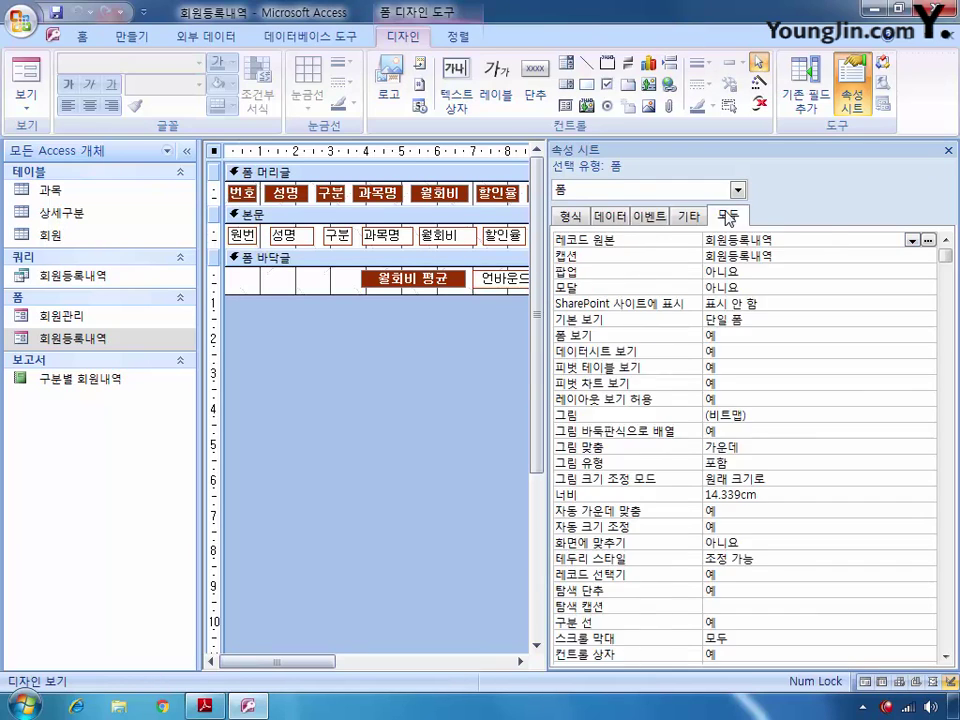
# Set the form's default view (기본 보기) to 연속 폼 and its navigation buttons (탐색 단추) to 아니요
pyautogui.click(762, 318)
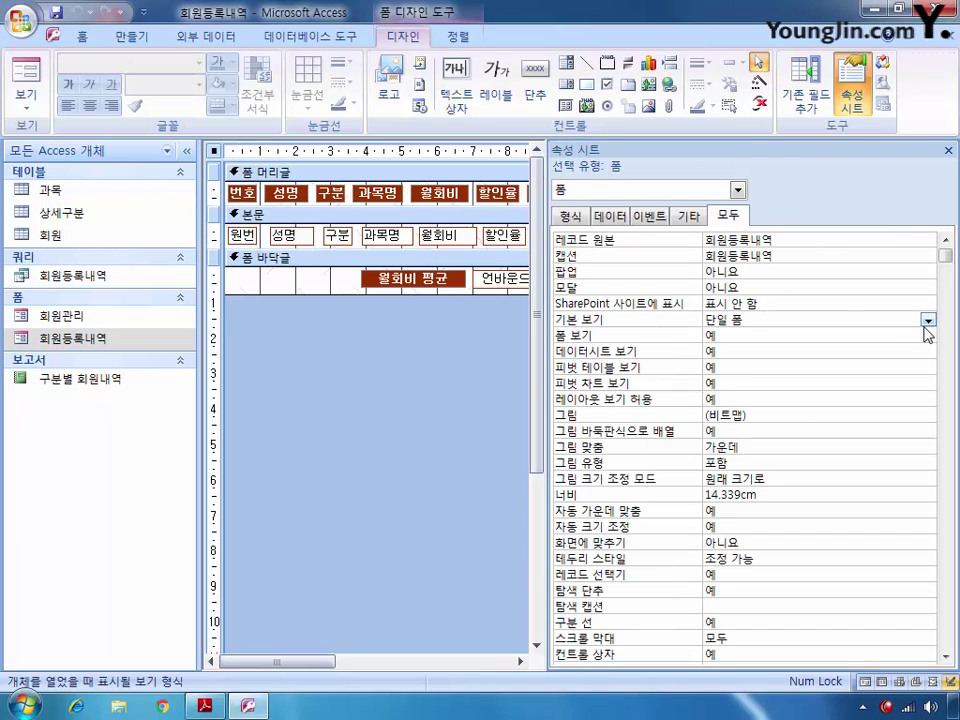
pyautogui.click(928, 320)
pyautogui.click(891, 350)
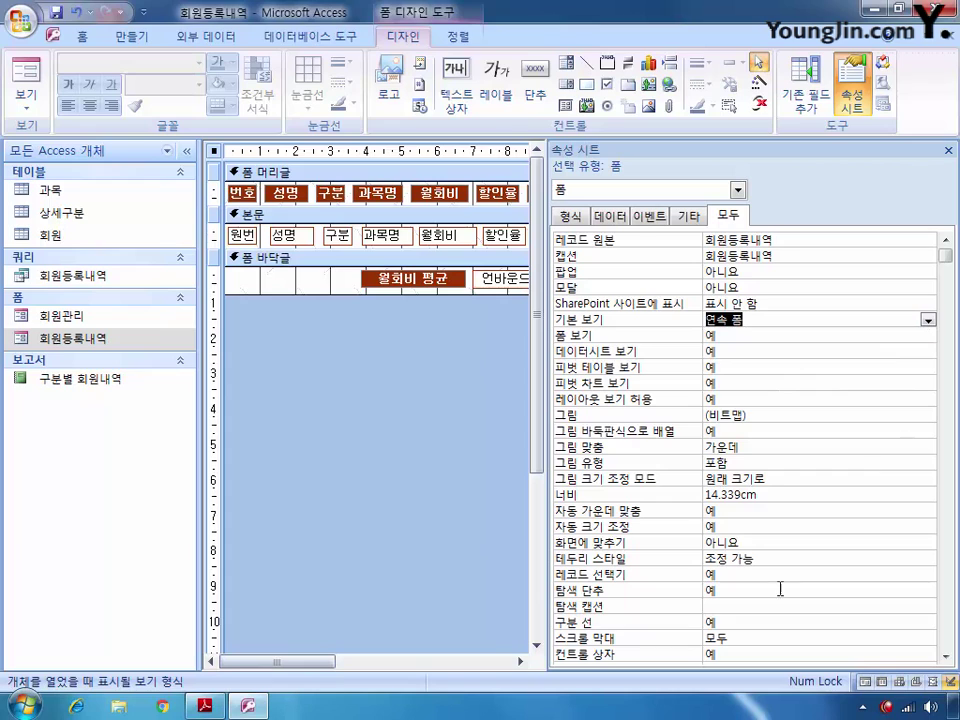
pyautogui.click(821, 590)
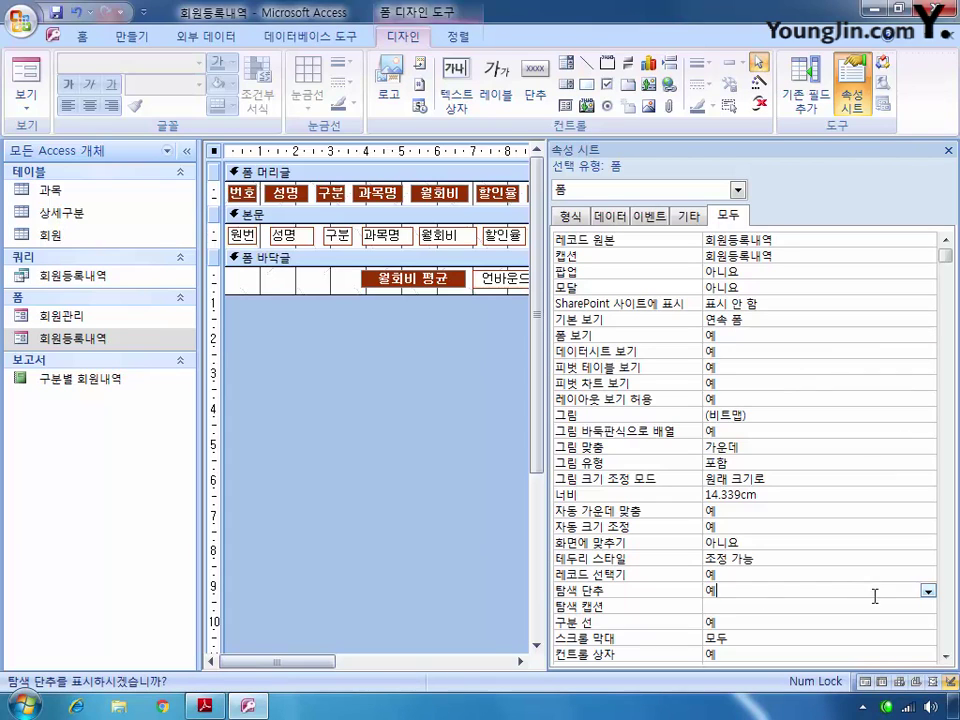
pyautogui.click(927, 591)
pyautogui.click(814, 621)
# Make the horizontal spacing equal between all controls in the form's detail section (본문)
pyautogui.click(210, 234)
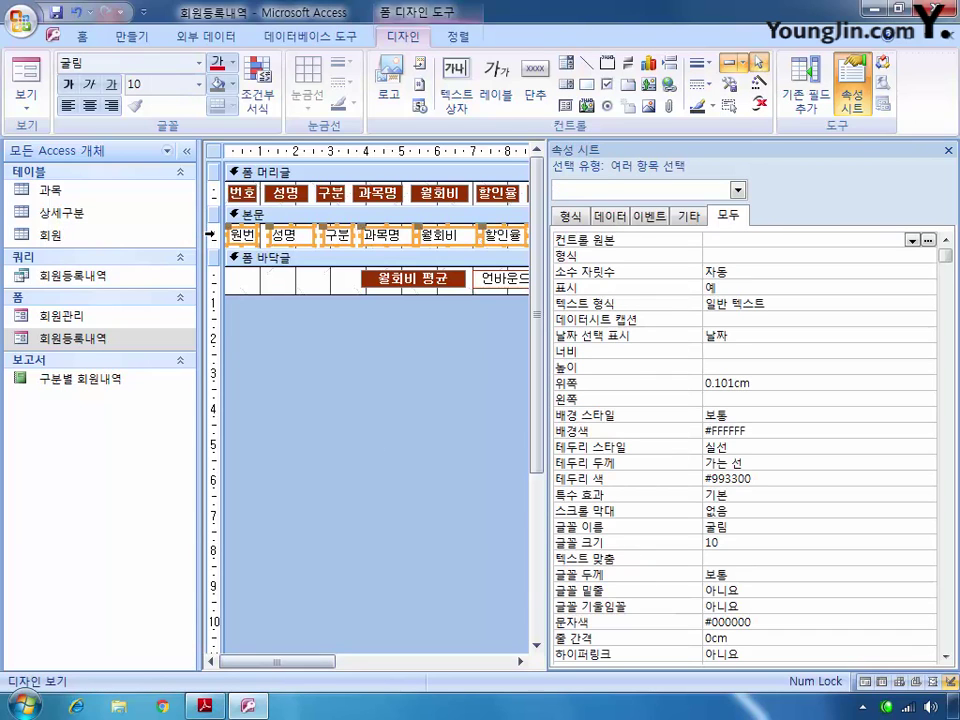
pyautogui.click(457, 38)
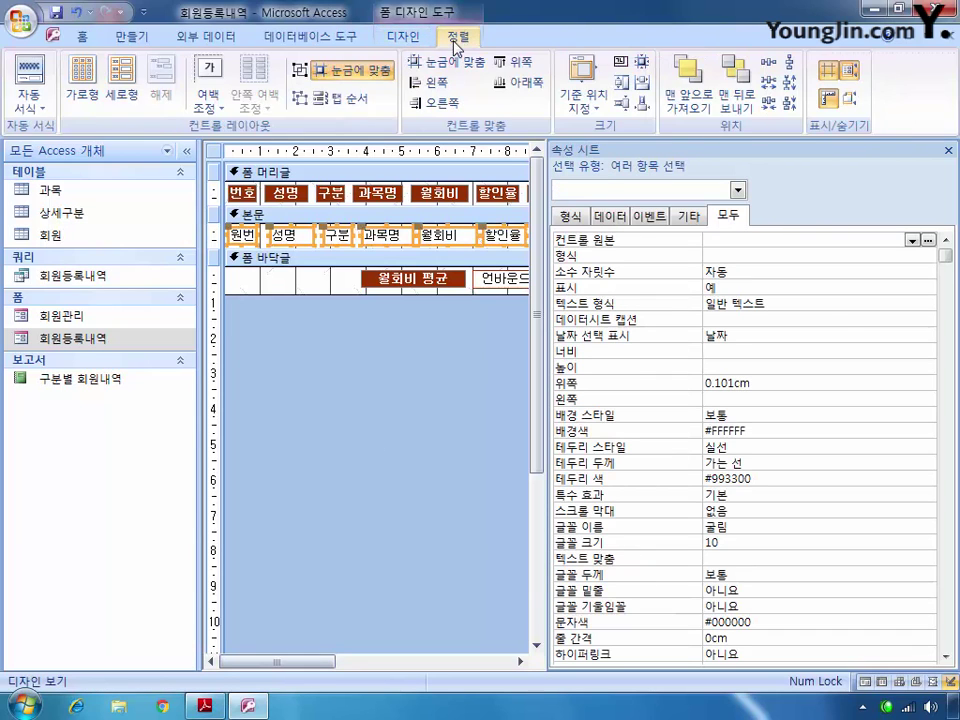
pyautogui.click(769, 68)
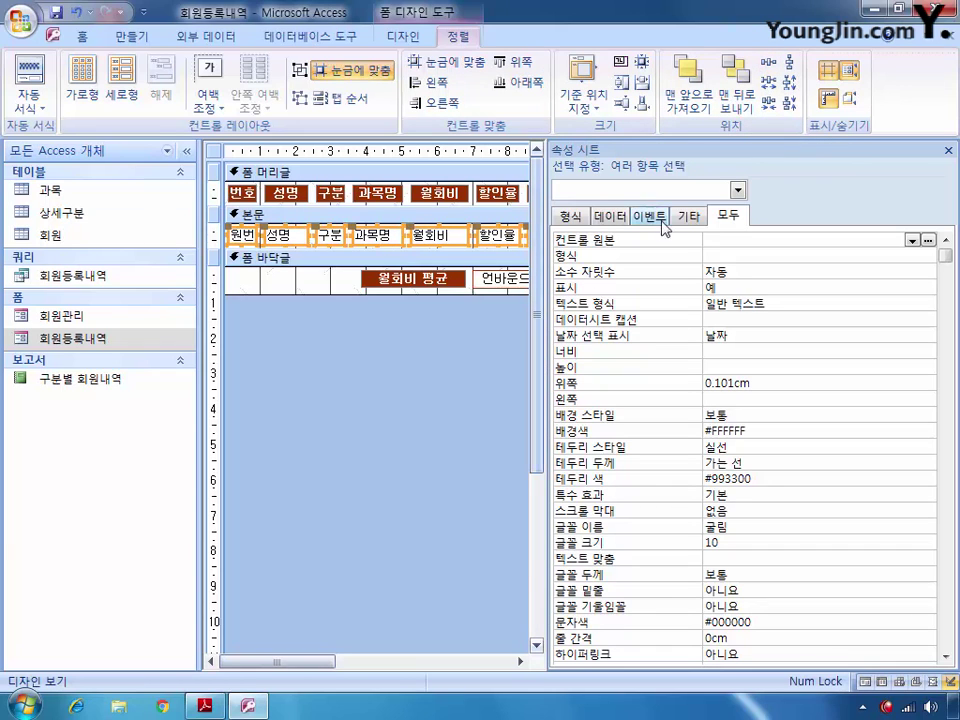
# Set the control source (컨트롤 원본) of the txt할인율 text box to =[할인율] & "%"
pyautogui.click(737, 190)
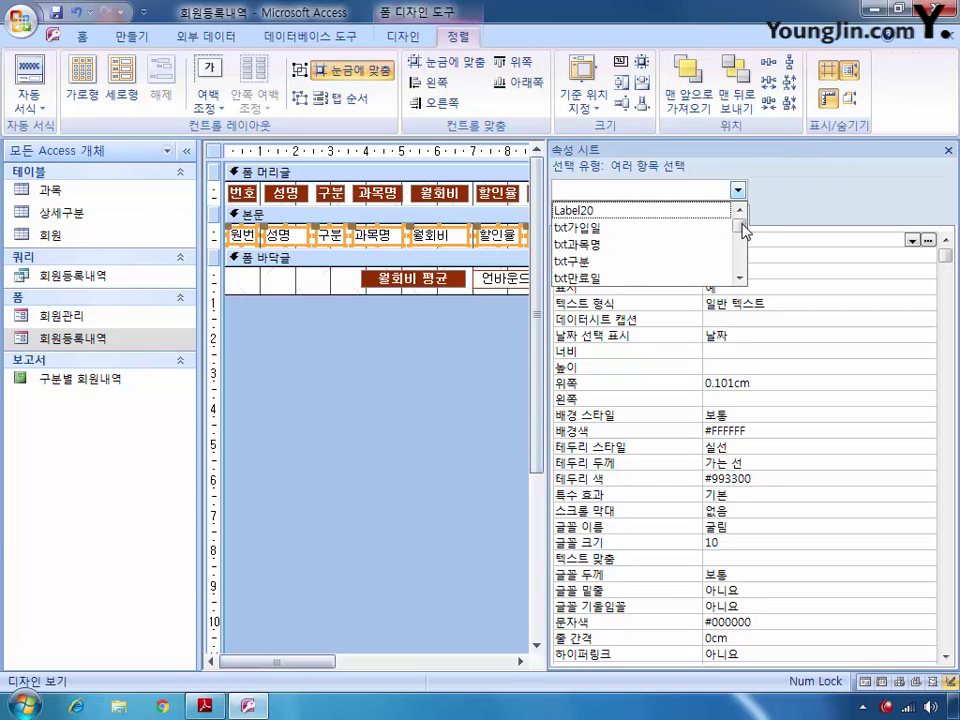
pyautogui.moveTo(743, 231); pyautogui.dragTo(743, 243)
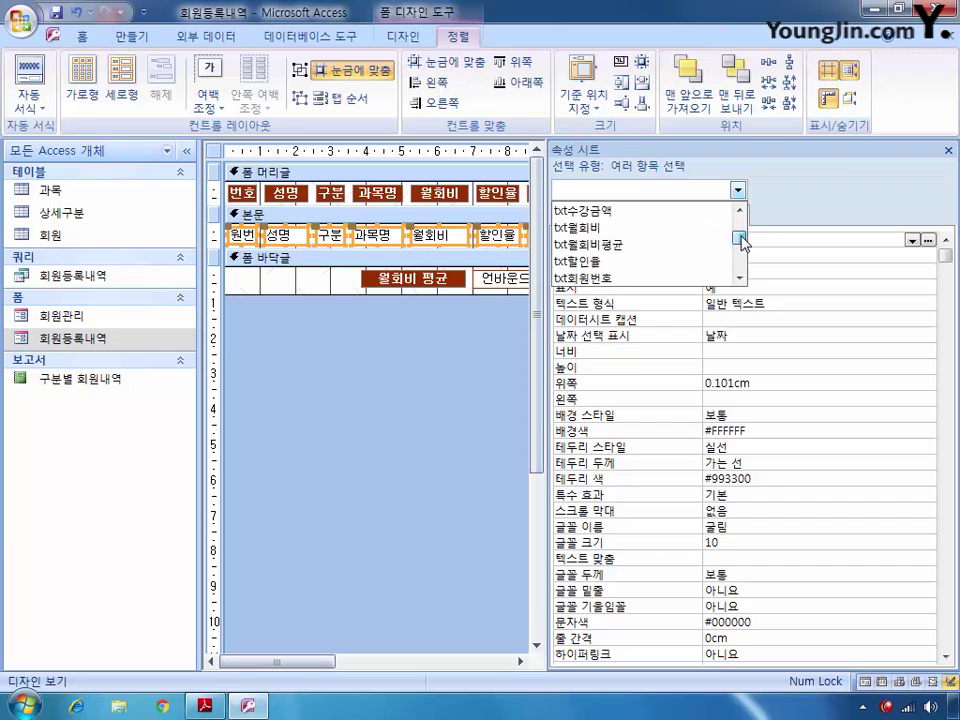
pyautogui.click(680, 261)
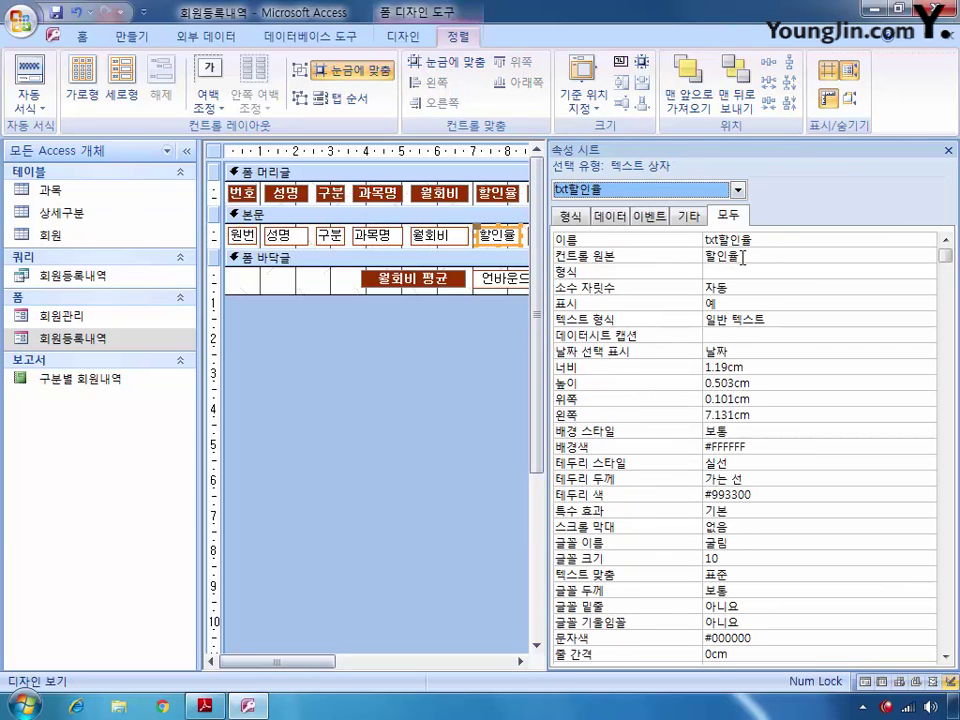
pyautogui.click(710, 257)
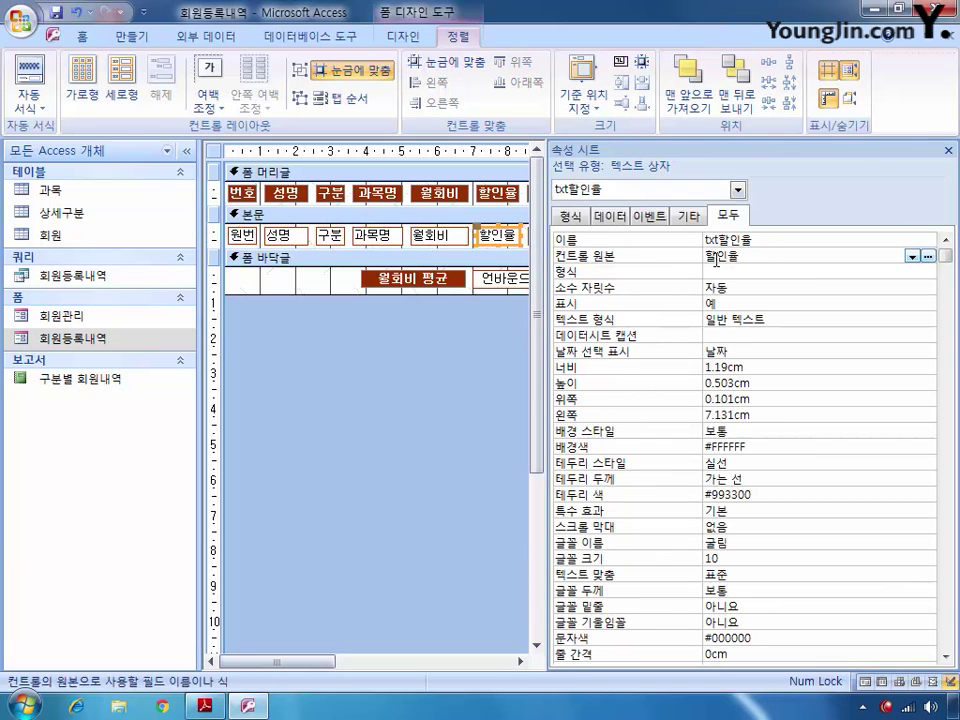
pyautogui.write('=[할인율] & ')
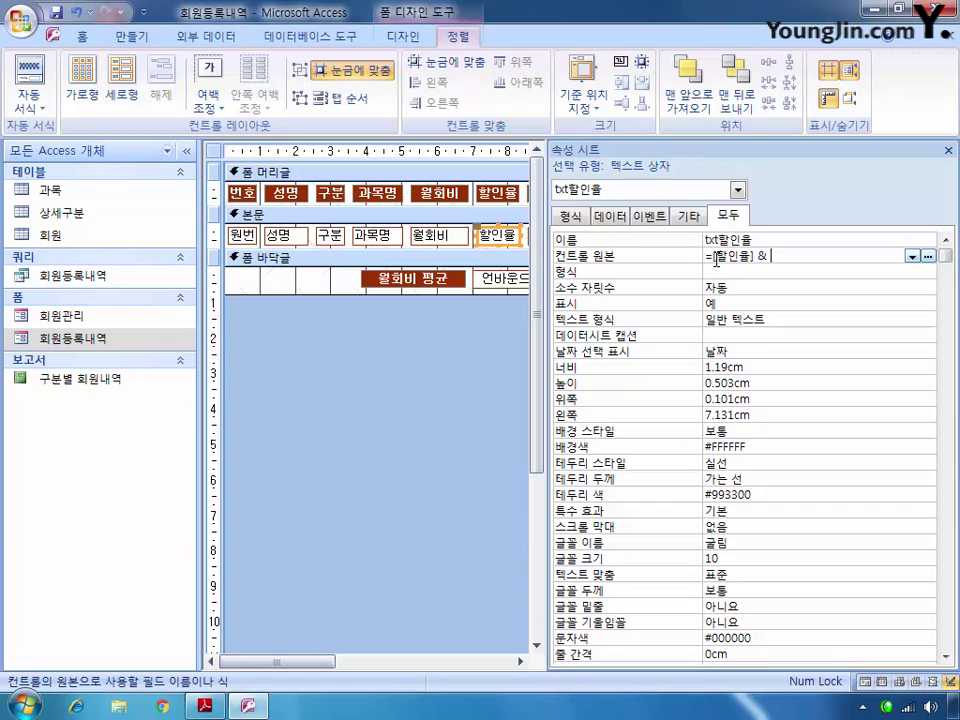
pyautogui.write('"%"')
# Set the text alignment (텍스트 맞춤) of the txt할인율 text box to 오른쪽
pyautogui.click(808, 574)
pyautogui.click(928, 576)
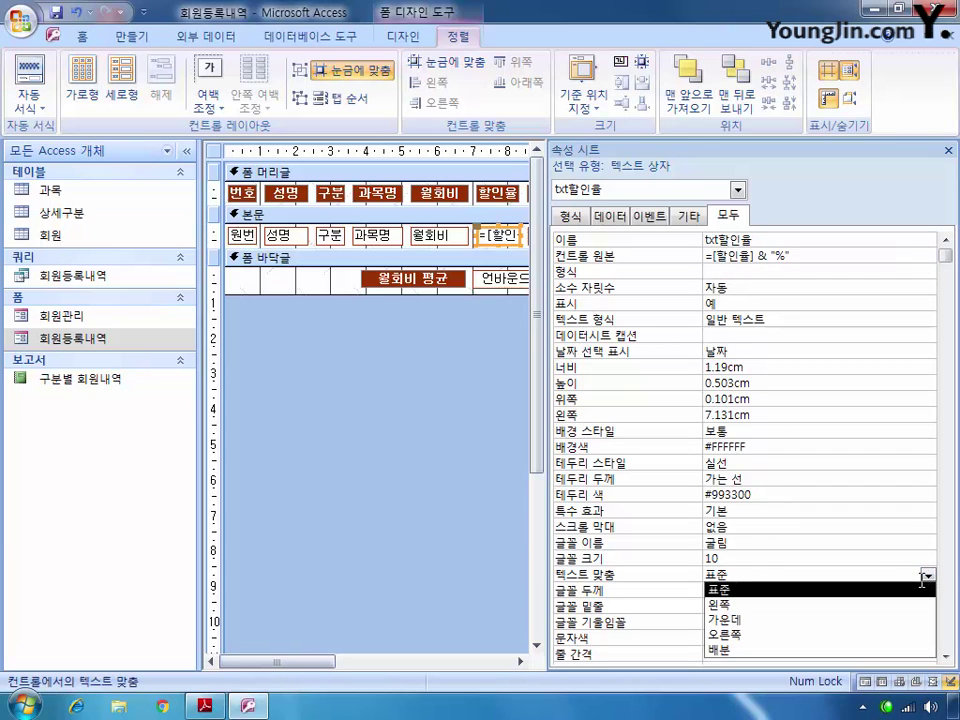
pyautogui.click(834, 634)
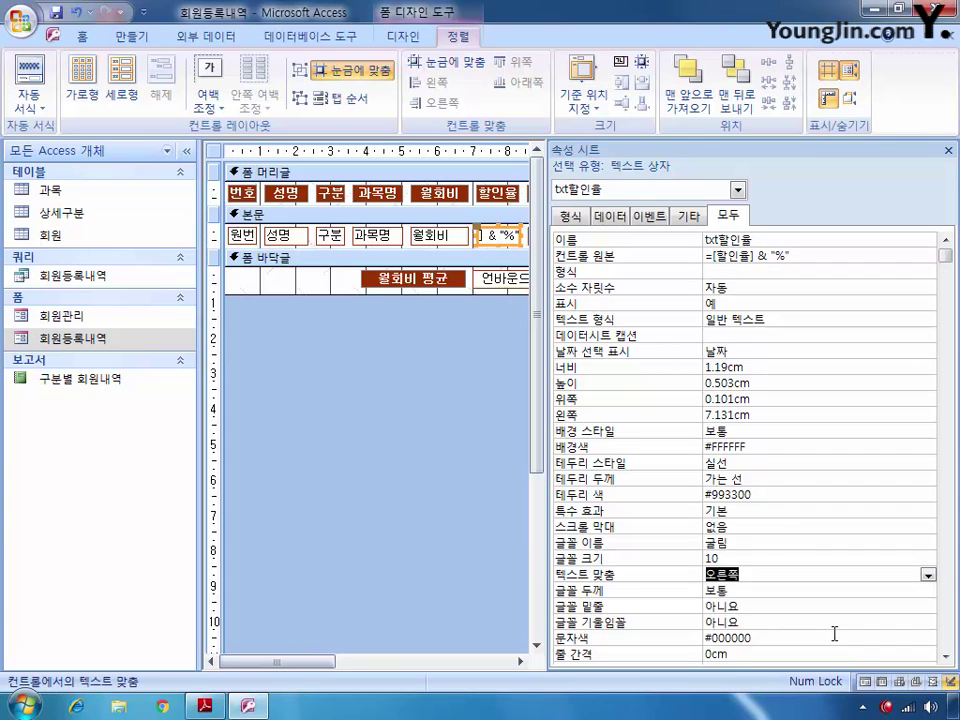
# Set the tab stop (탭 정지) property of the txt수강금액 text box to 아니요
pyautogui.click(737, 189)
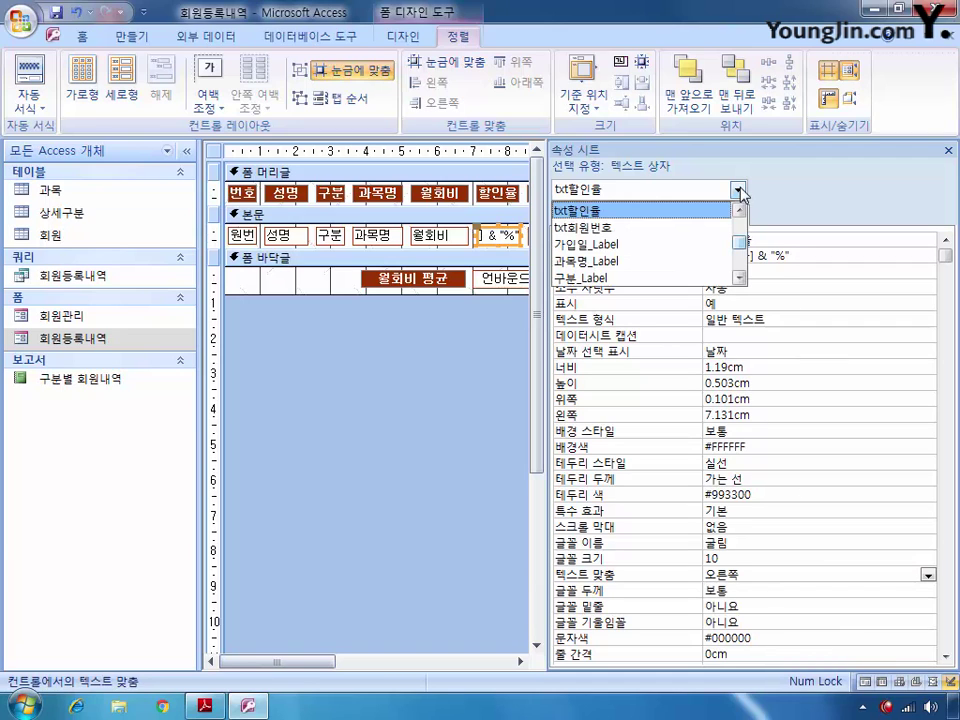
pyautogui.moveTo(740, 251); pyautogui.dragTo(741, 243)
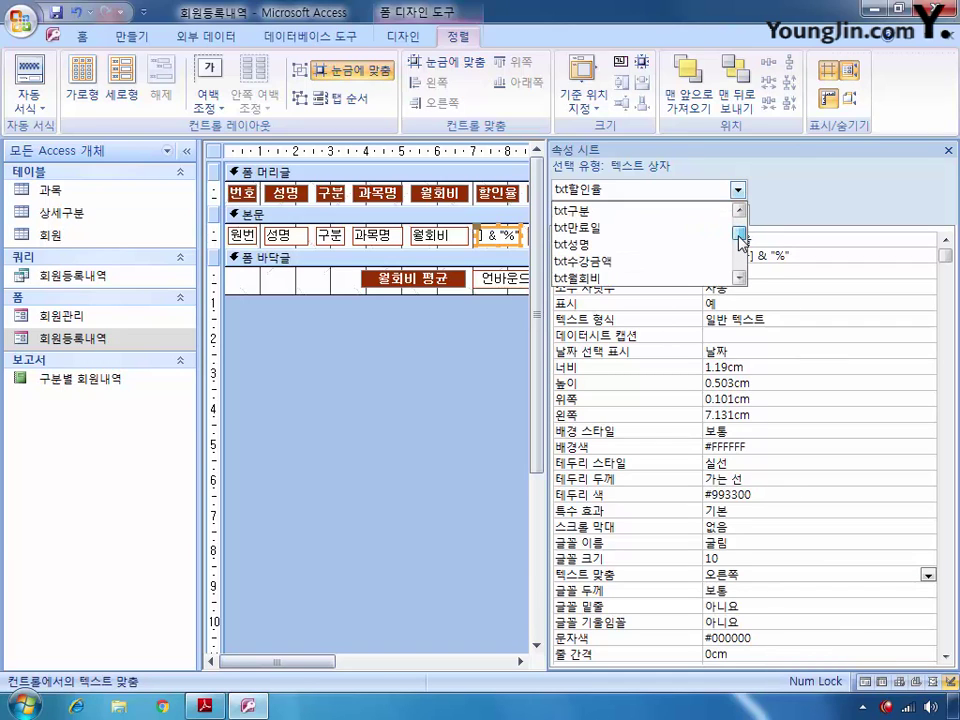
pyautogui.click(676, 261)
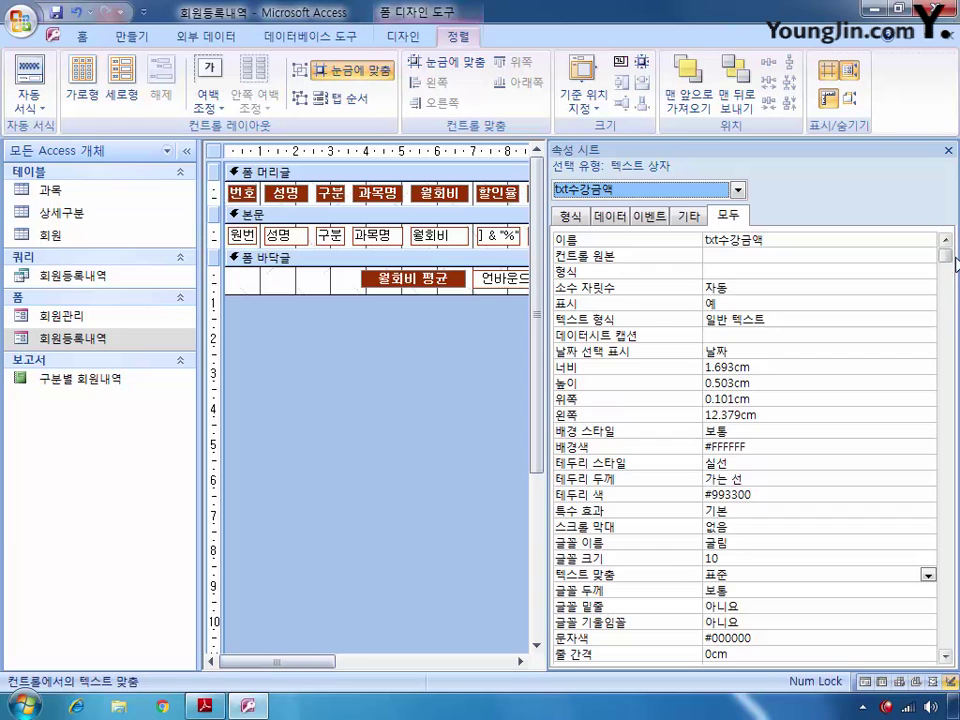
pyautogui.moveTo(945, 256); pyautogui.dragTo(936, 636)
pyautogui.click(743, 494)
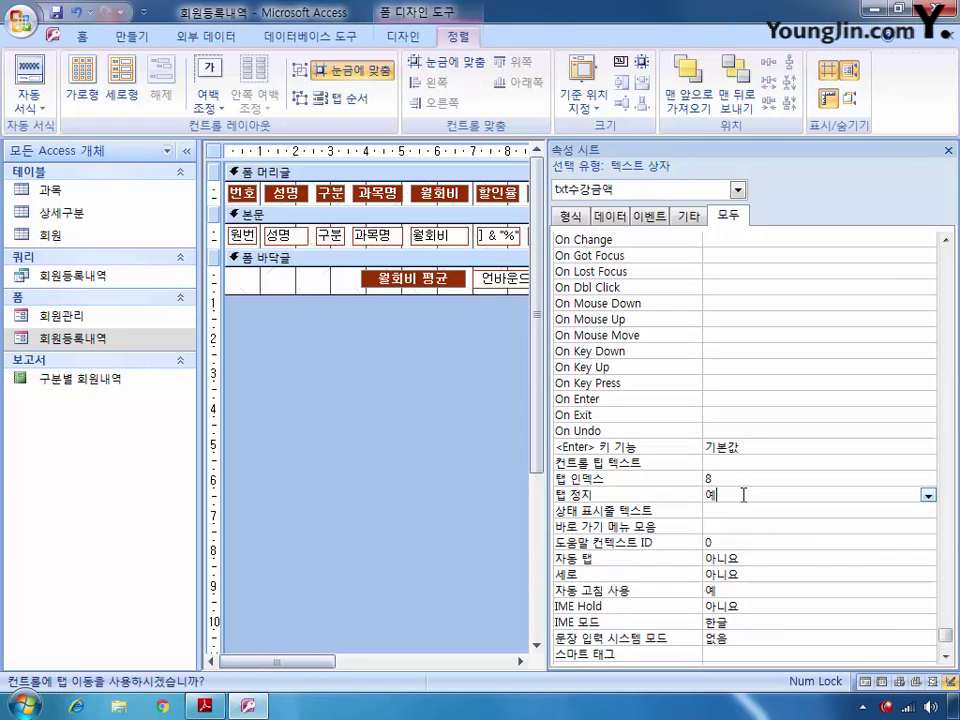
pyautogui.click(928, 495)
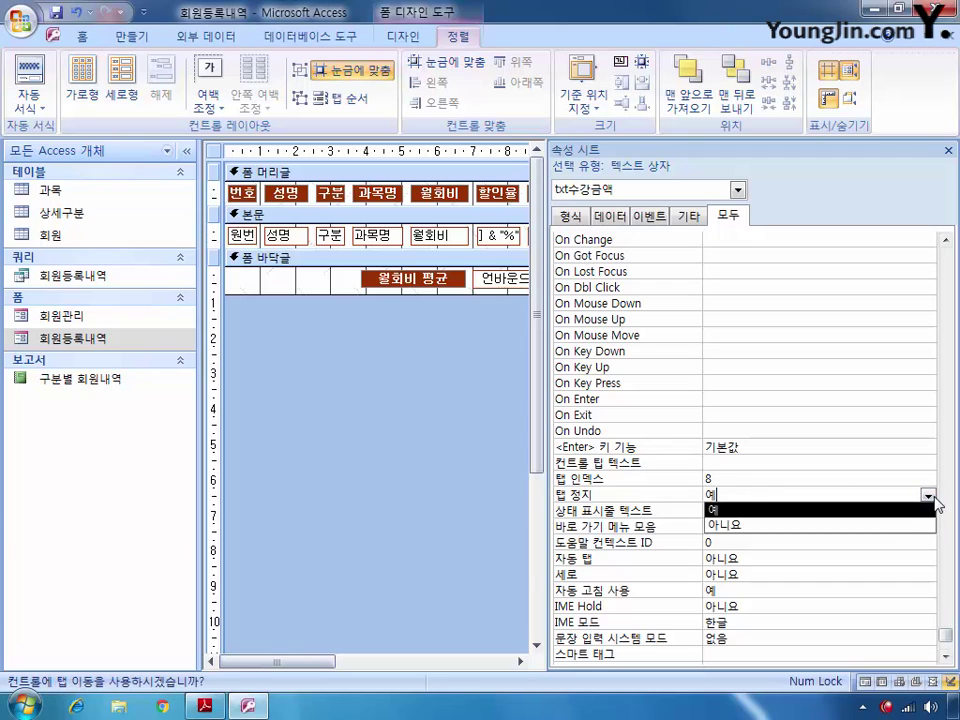
pyautogui.click(814, 525)
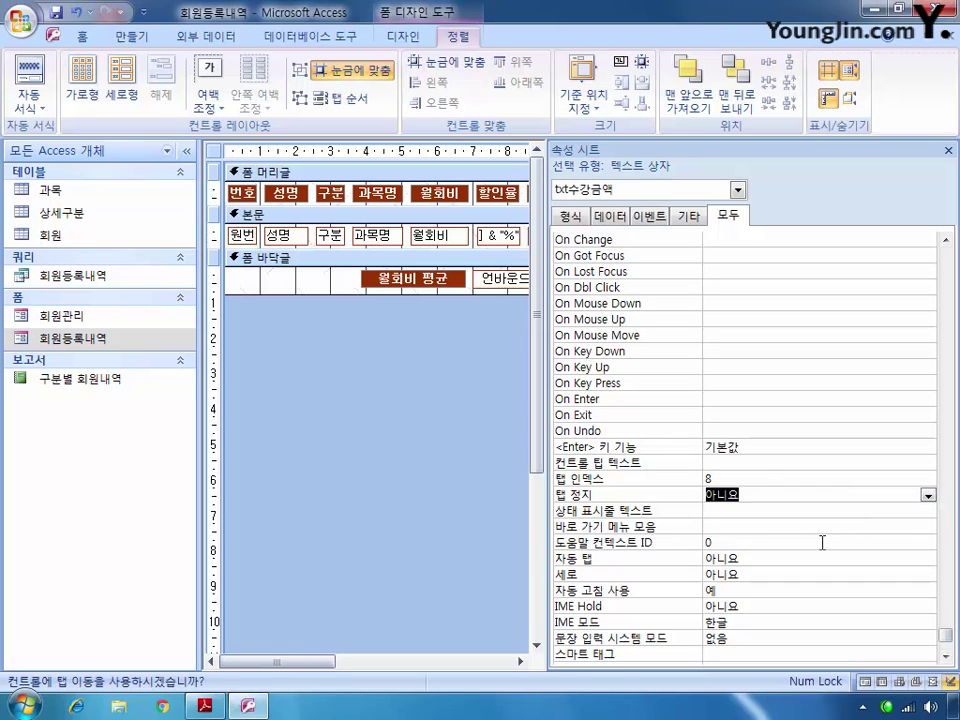
# Set the control source (컨트롤 원본) of the txt월회비평균 text box to the average of [월회비], using the format function with "#,##0\원"
pyautogui.click(737, 190)
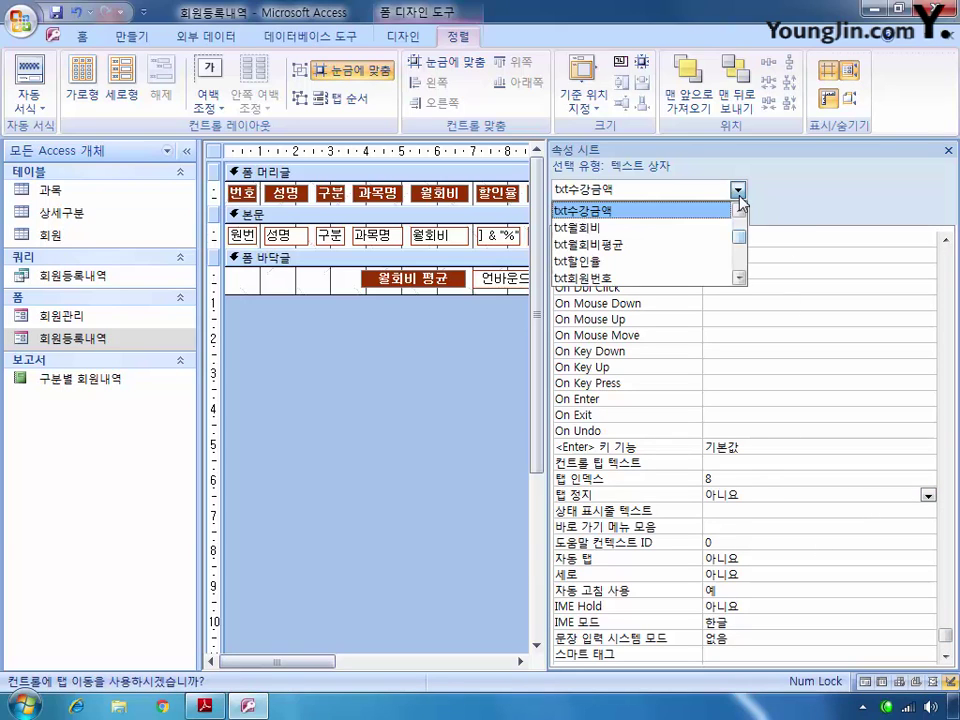
pyautogui.click(709, 245)
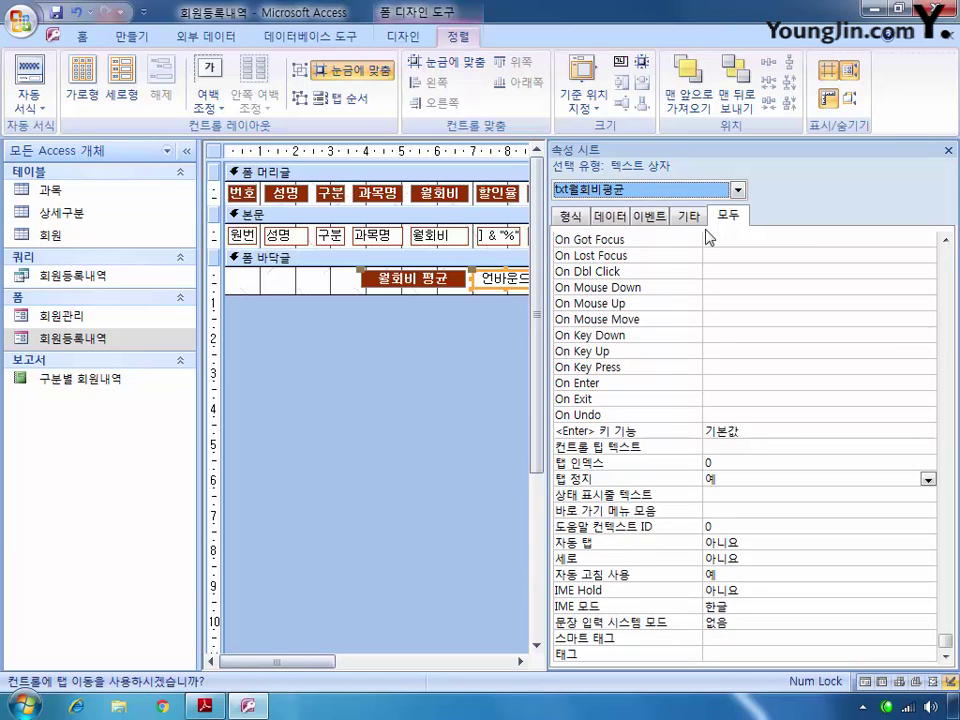
pyautogui.moveTo(944, 640); pyautogui.dragTo(944, 255)
pyautogui.click(799, 255)
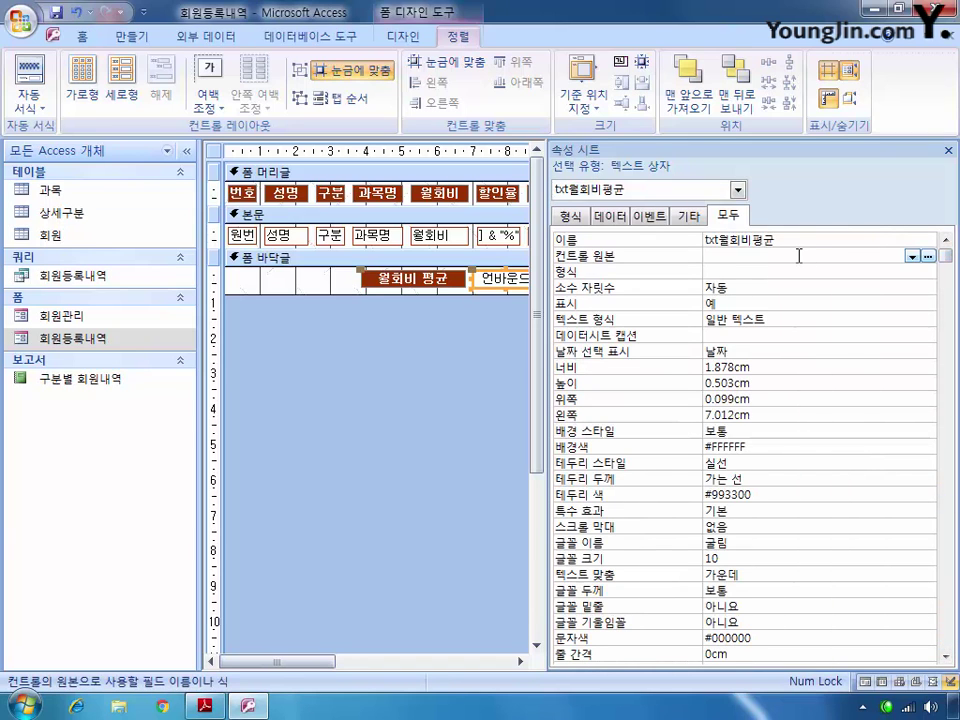
pyautogui.write('=format')
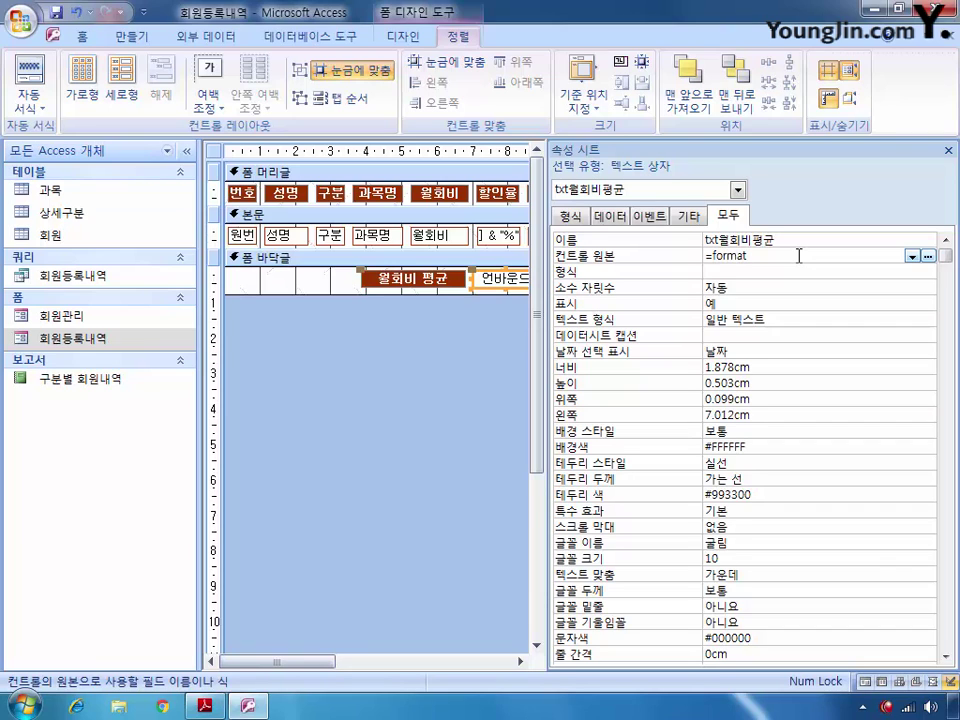
pyautogui.write('(avg([월회비]),"#,')
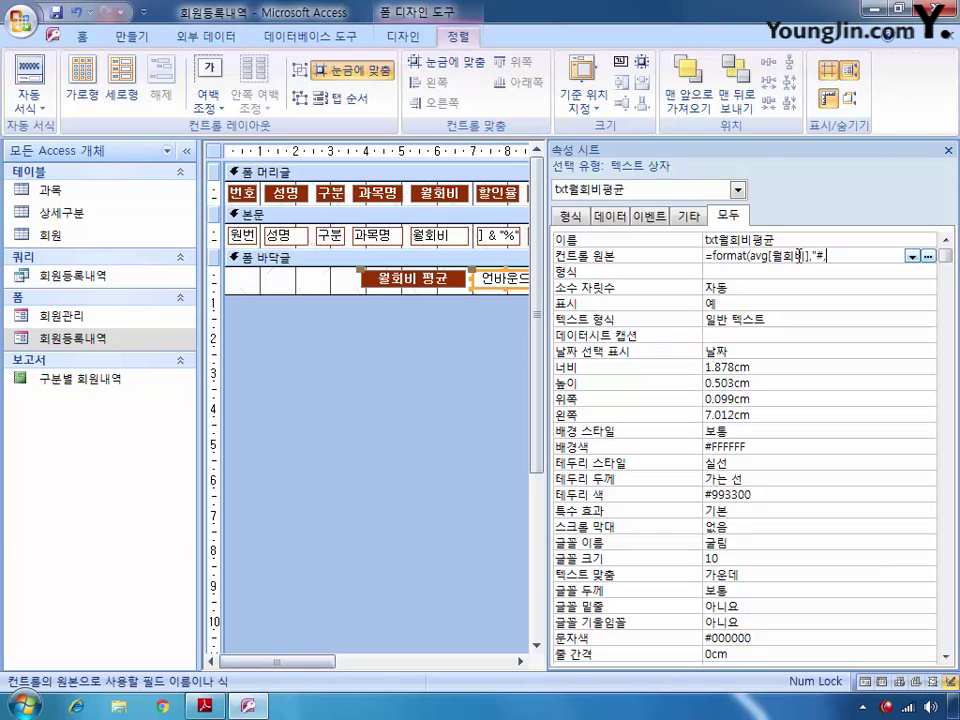
pyautogui.write('##0\\원')
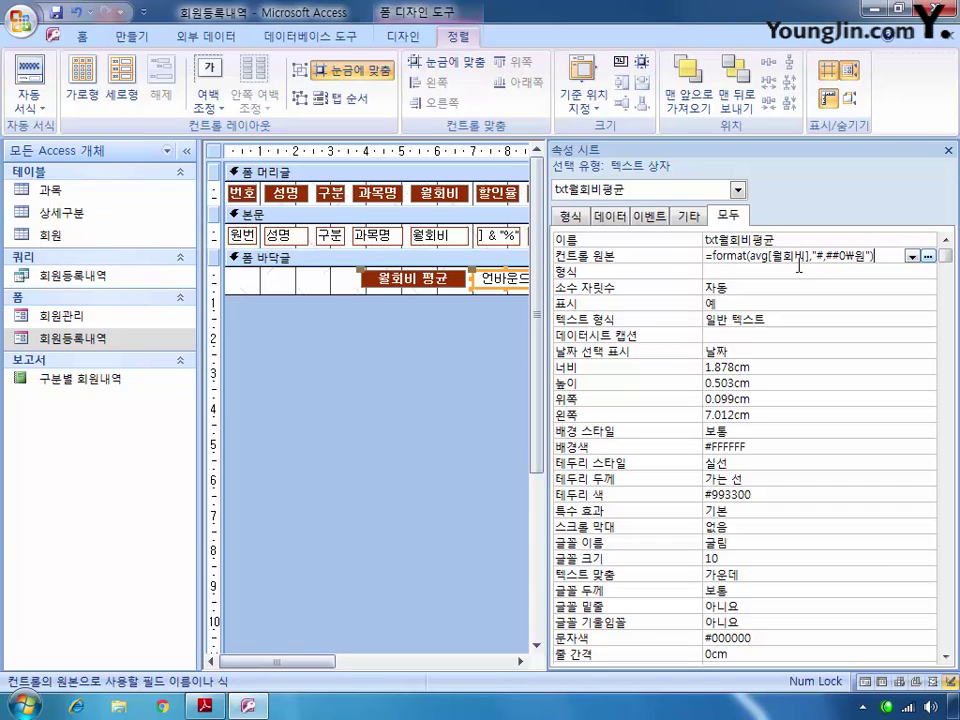
# Set the control source (컨트롤 원본) of the txt수강금액 text box to =[수강개월]*[월회비]*(1-[할인율]/100)
pyautogui.click(738, 192)
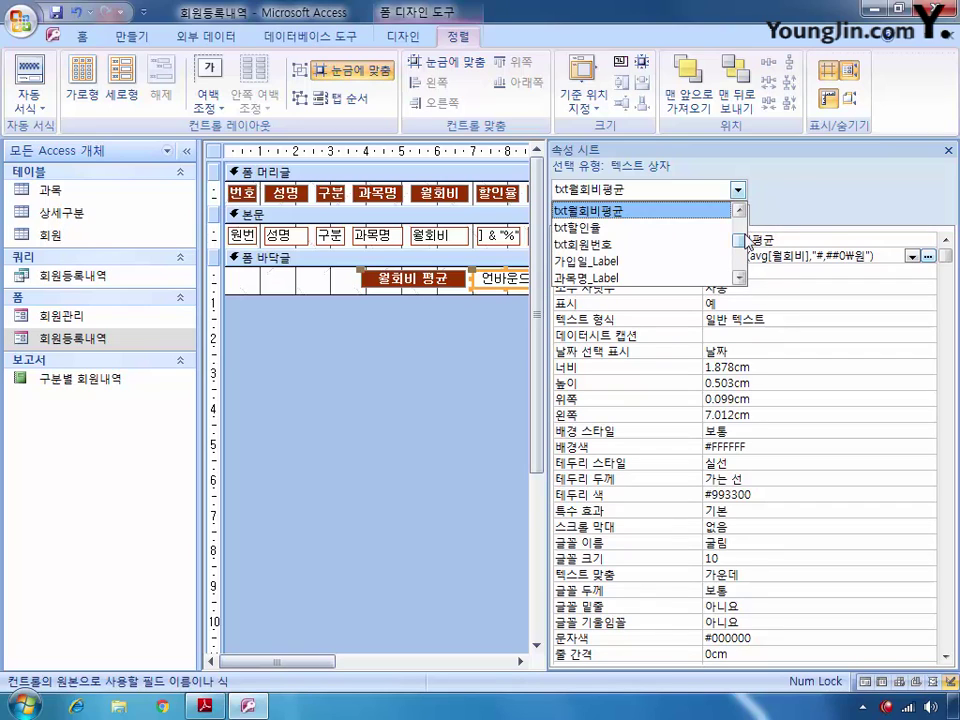
pyautogui.scroll(1, 738, 230)
pyautogui.click(719, 212)
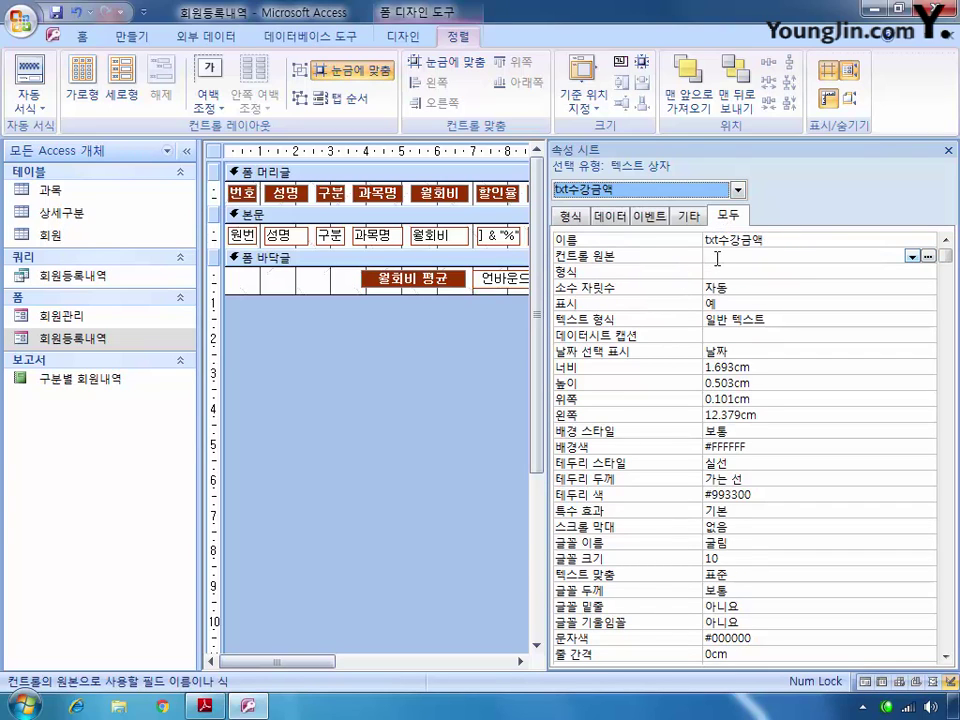
pyautogui.click(718, 257)
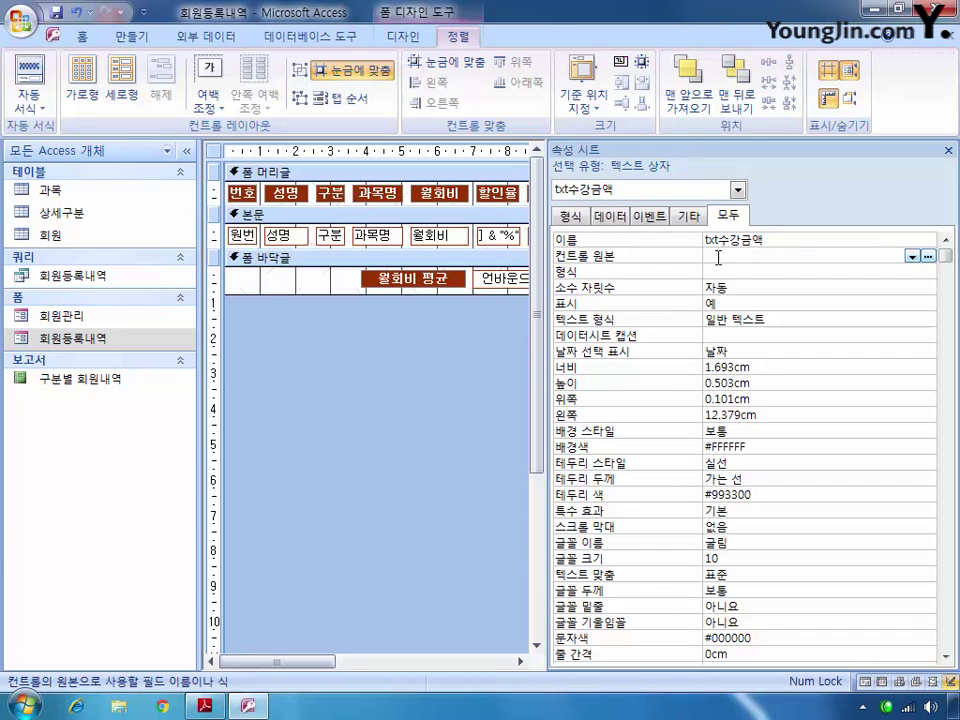
pyautogui.write('=[수강개월]')
pyautogui.write('*[월회비')
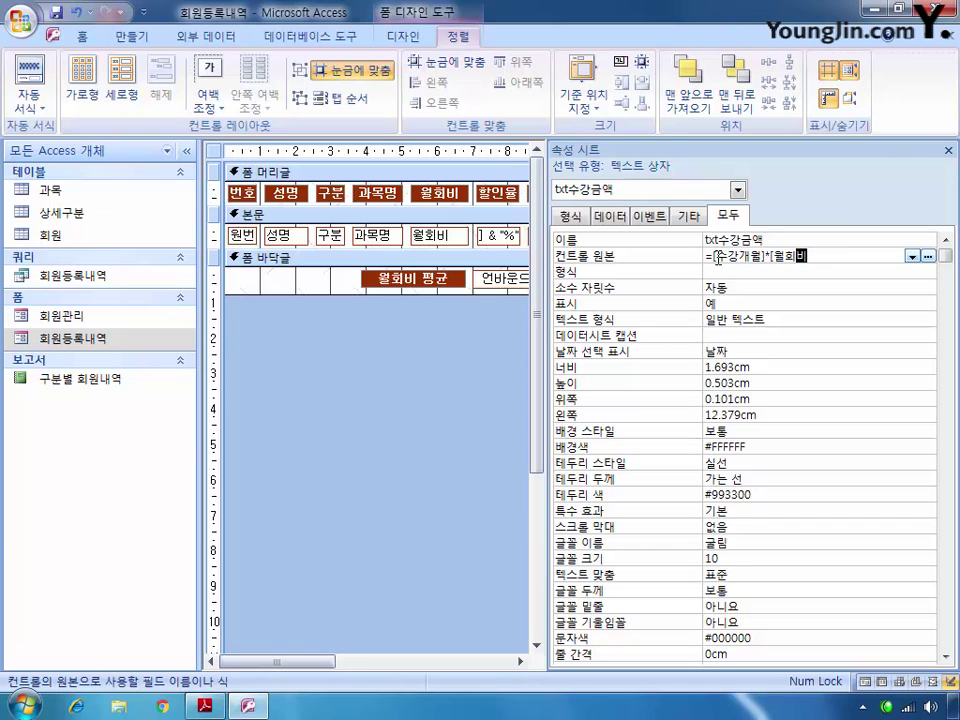
pyautogui.write(']')
pyautogui.press('BackSpace')
pyautogui.write('(1-[g')
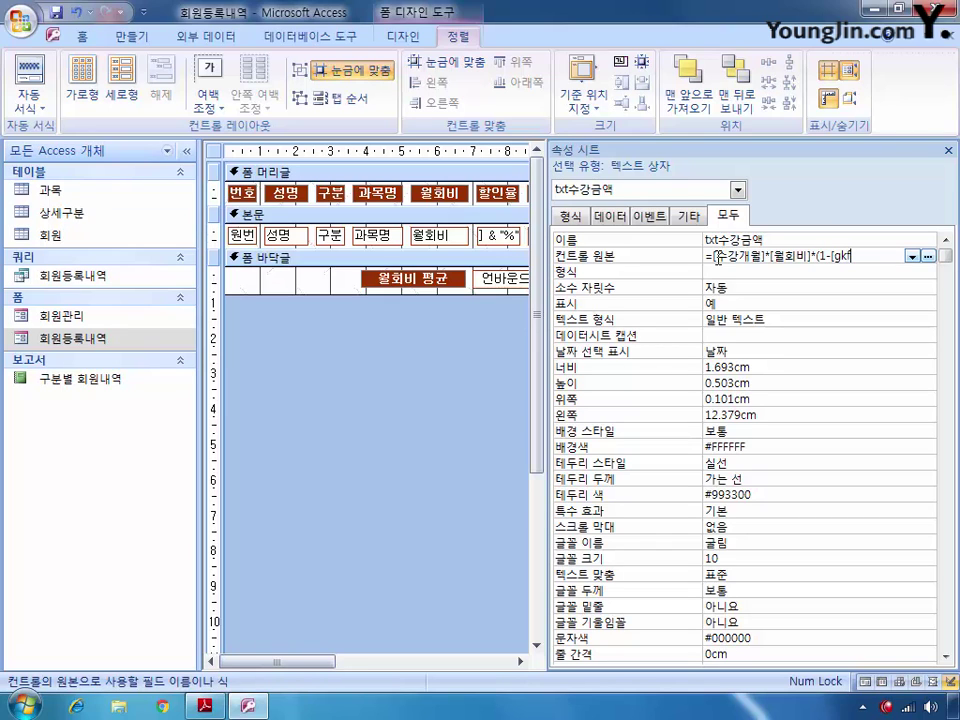
pyautogui.press('BackSpace')
pyautogui.write('할인율]/100)')
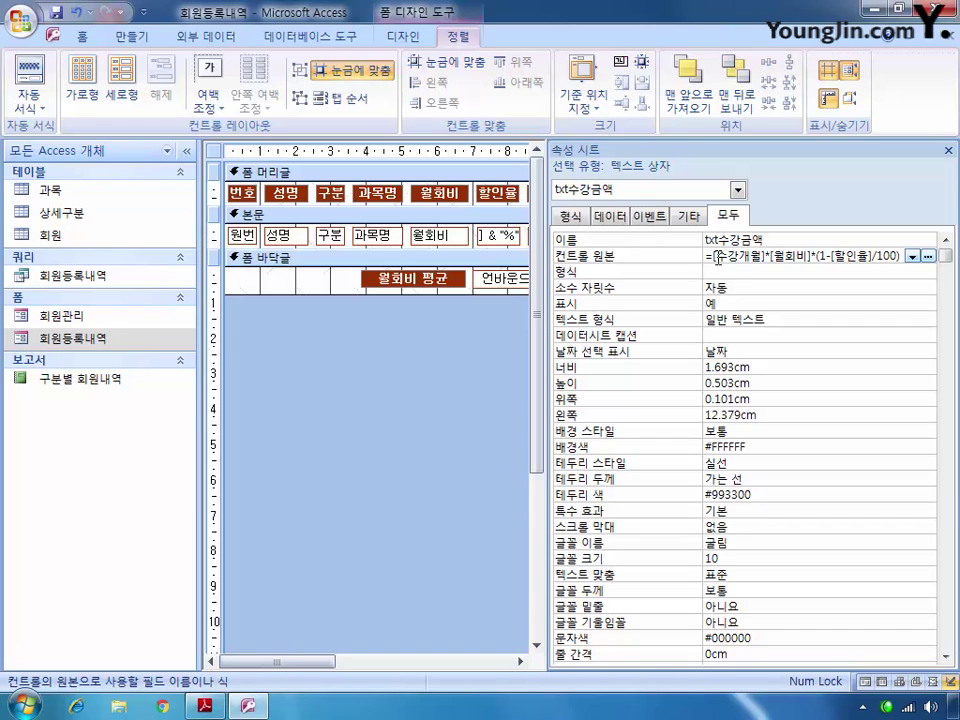
# Set the format (형식) of the txt수강금액 text box to 표준 and its decimal places (소수 자릿수) to 0
pyautogui.click(722, 271)
pyautogui.click(928, 273)
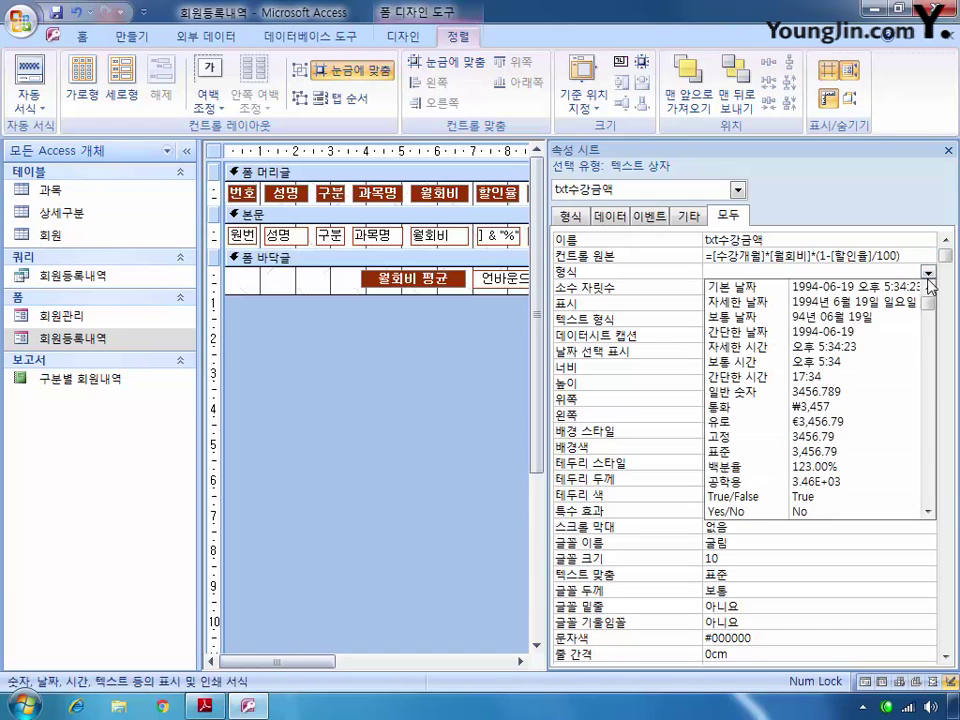
pyautogui.click(815, 451)
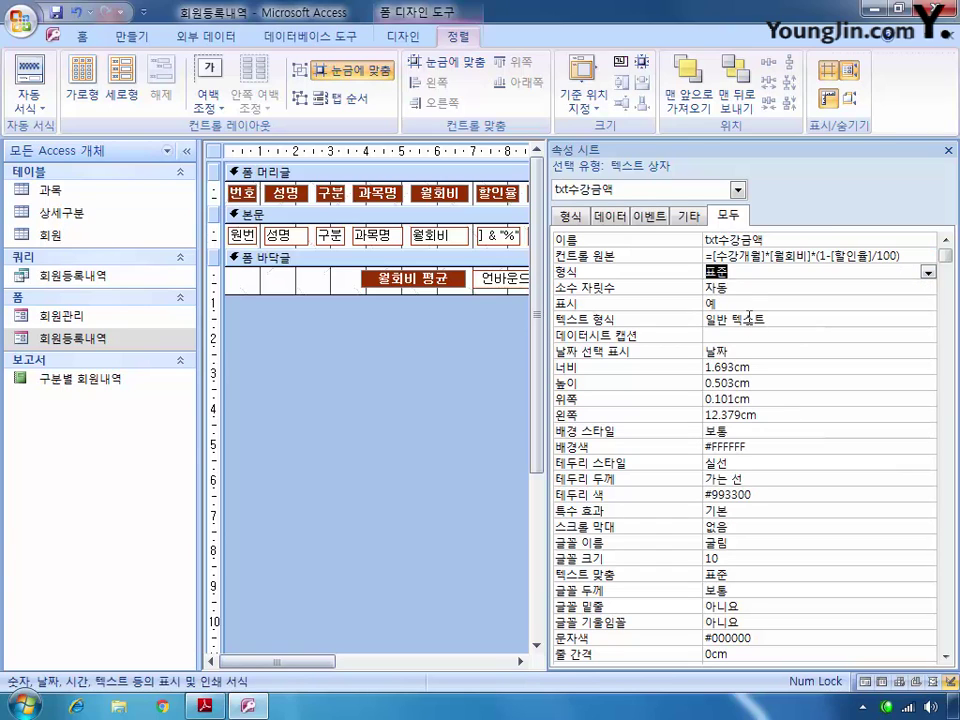
pyautogui.click(716, 287)
pyautogui.click(688, 290)
pyautogui.write('0')
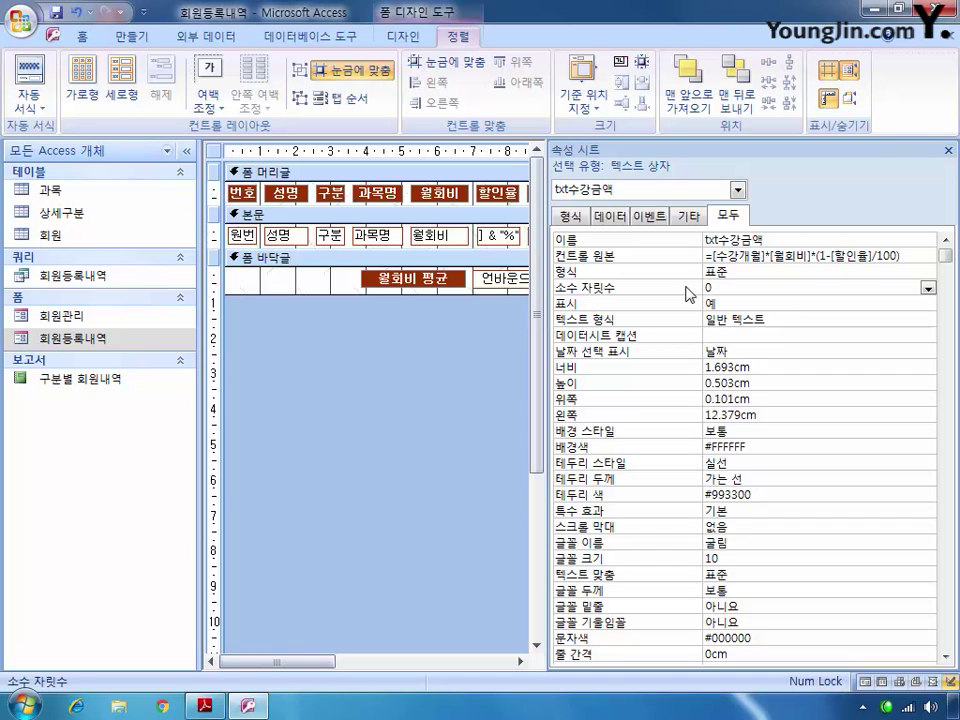
# Add conditional formatting to the txt구분 text box that applies bold when the expression (식이) [txt구분]="G" is true
pyautogui.click(325, 237)
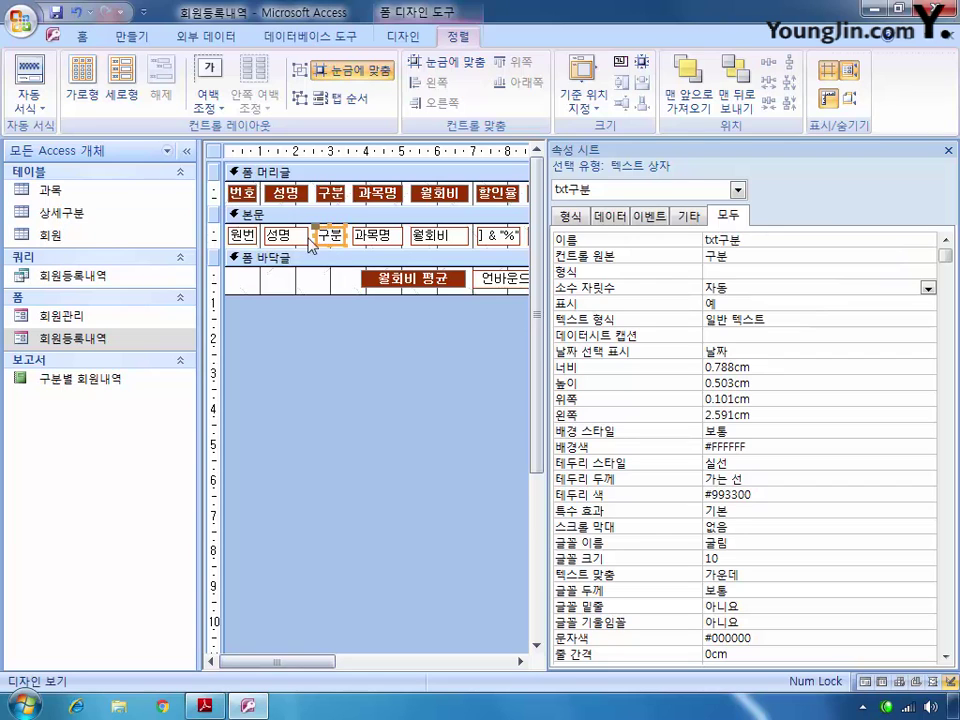
pyautogui.click(403, 37)
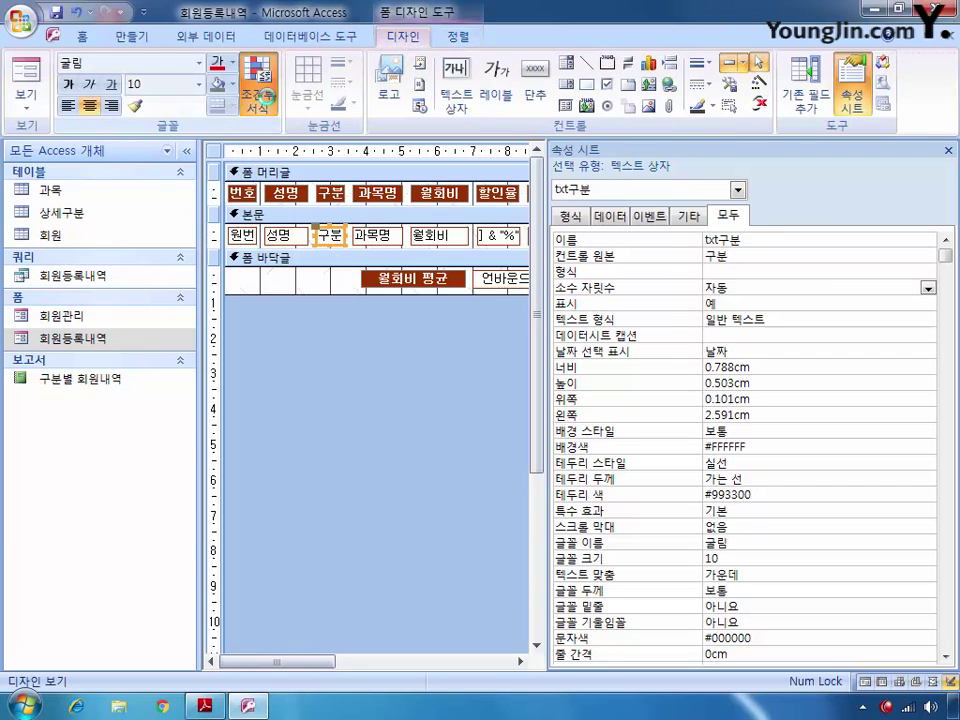
pyautogui.click(260, 88)
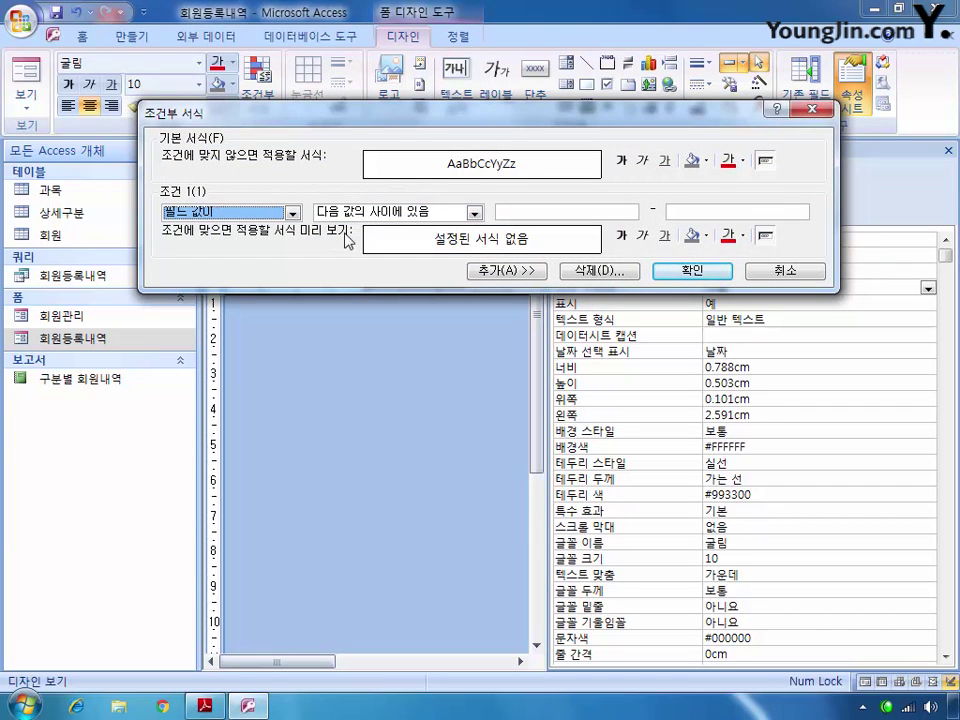
pyautogui.click(293, 213)
pyautogui.click(267, 244)
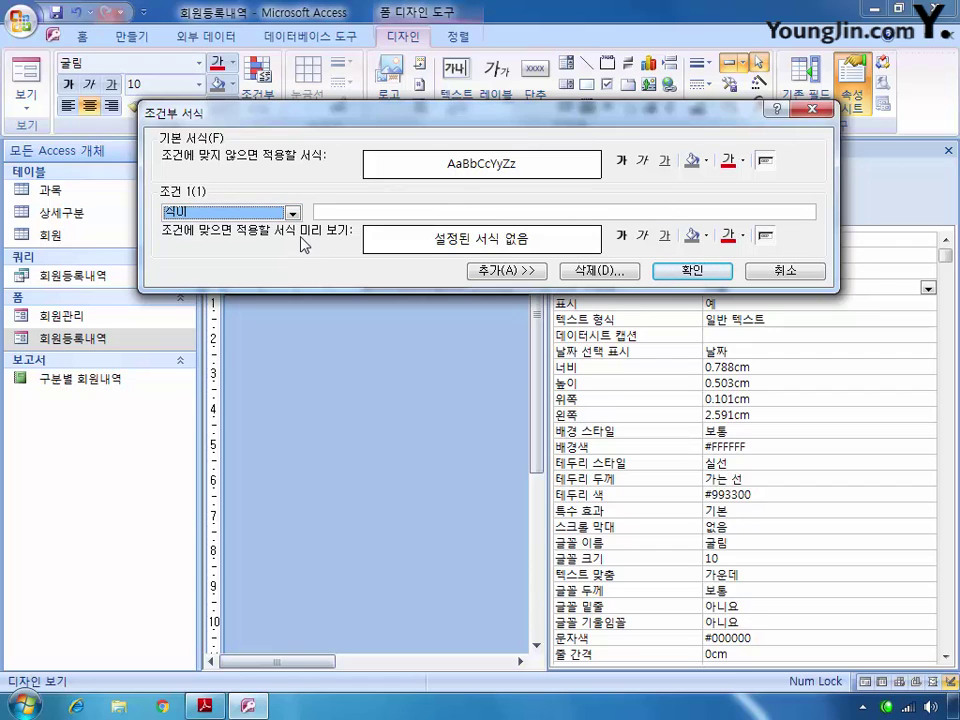
pyautogui.click(384, 209)
pyautogui.write('[')
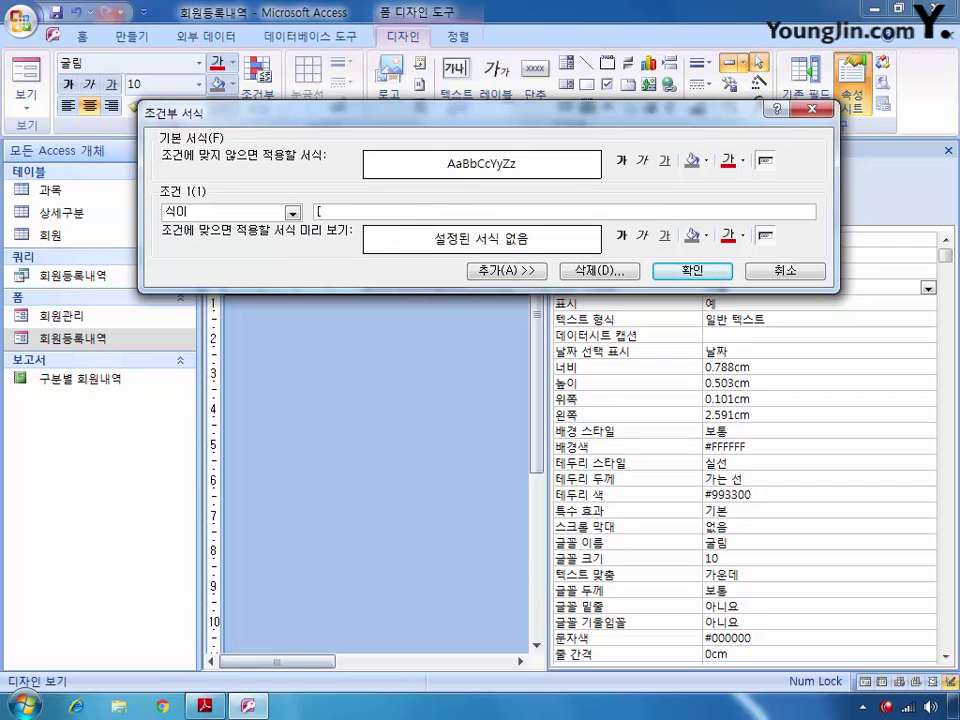
pyautogui.write('ㅅ')
pyautogui.write('xt구분')
pyautogui.write(']')
pyautogui.write('="ㅎ')
pyautogui.press('BackSpace')
pyautogui.click(621, 240)
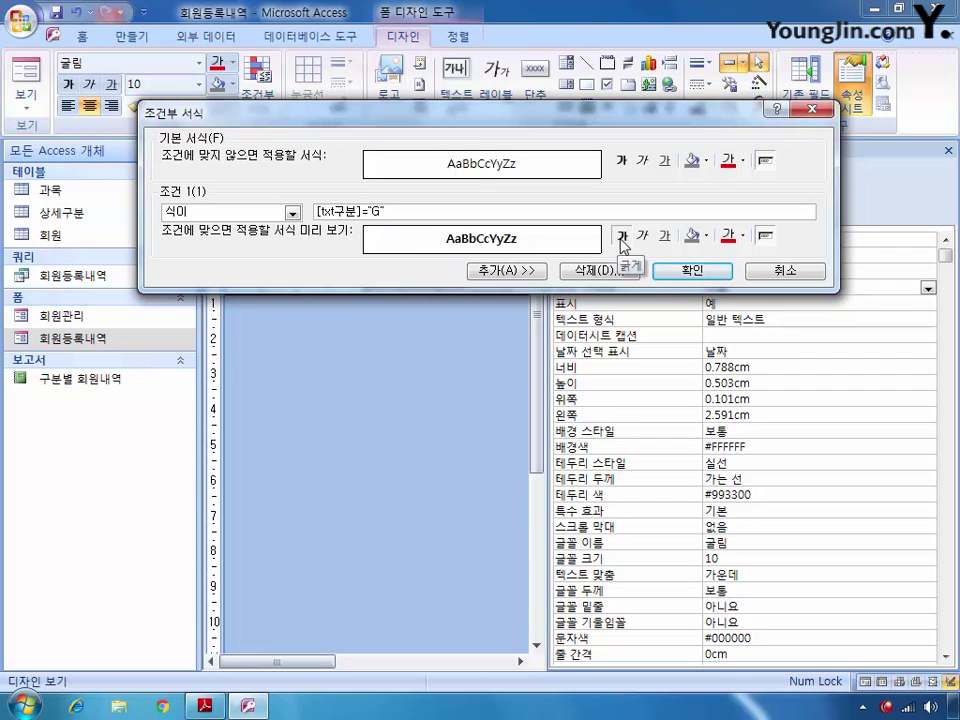
pyautogui.click(695, 271)
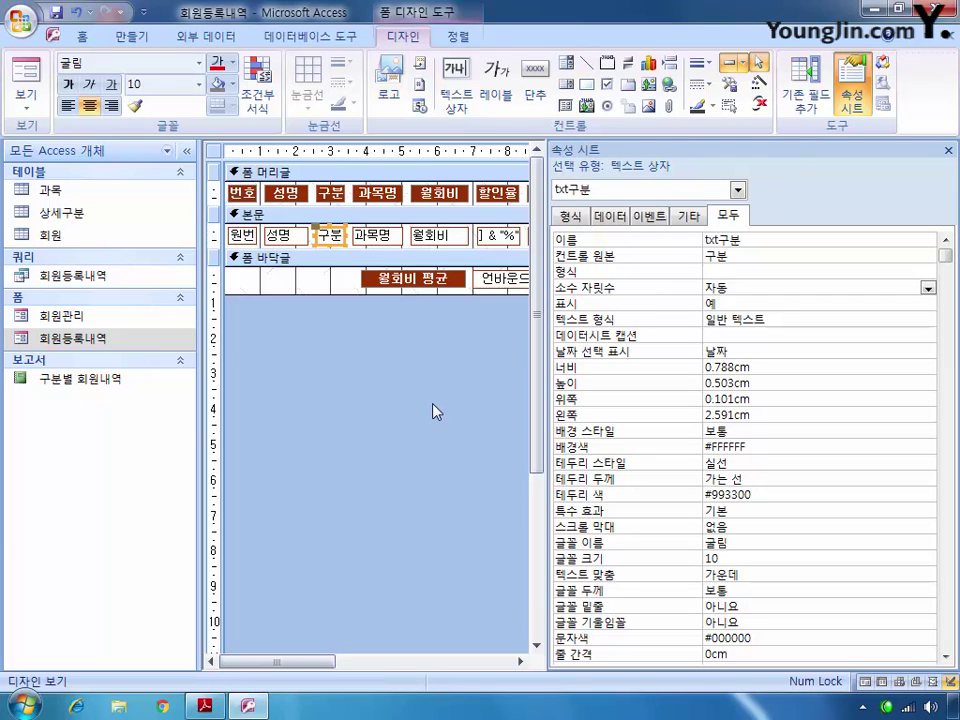
# Save and close the 회원등록내역 form, and open the 구분별 회원내역 report in design view
pyautogui.hotkey('ctrl', 'F4')
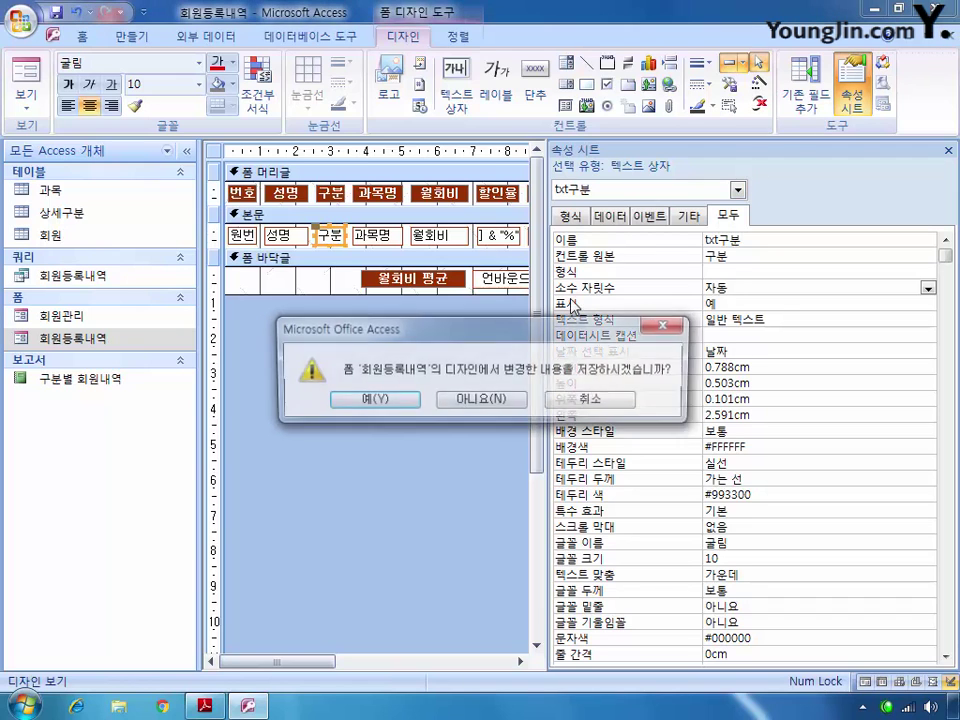
pyautogui.click(383, 405)
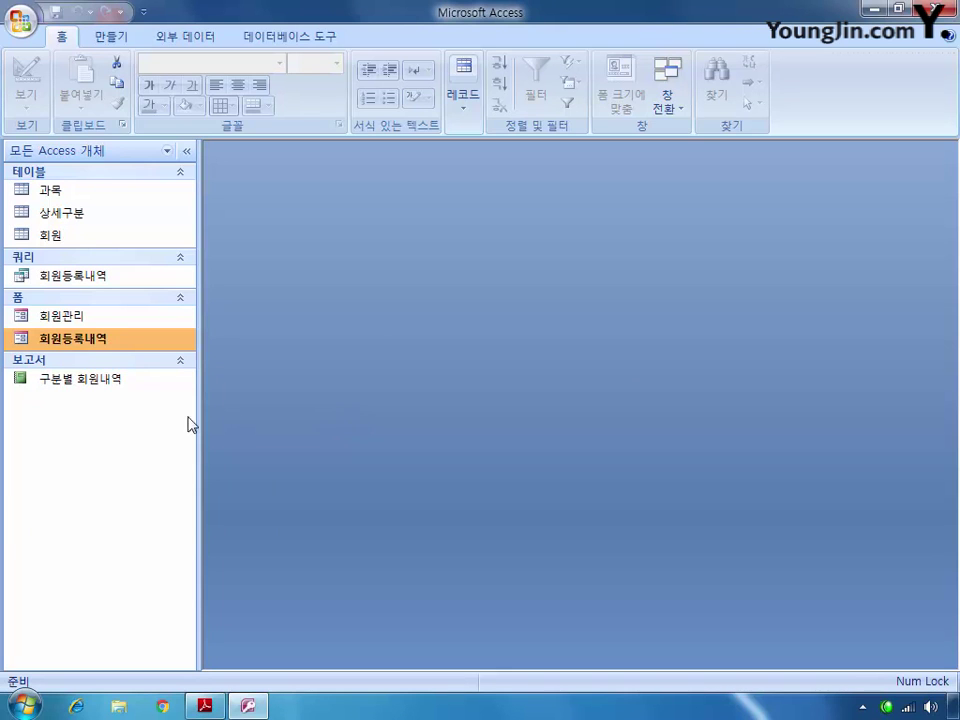
pyautogui.click(92, 386)
pyautogui.rightClick(117, 386)
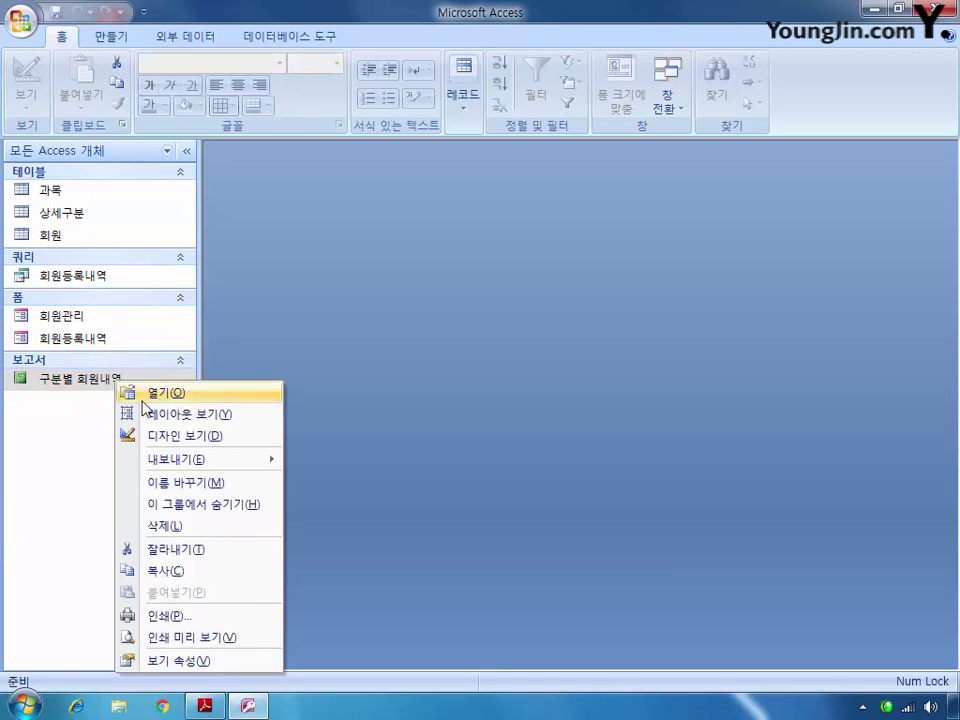
pyautogui.click(146, 434)
pyautogui.doubleClick(460, 176)
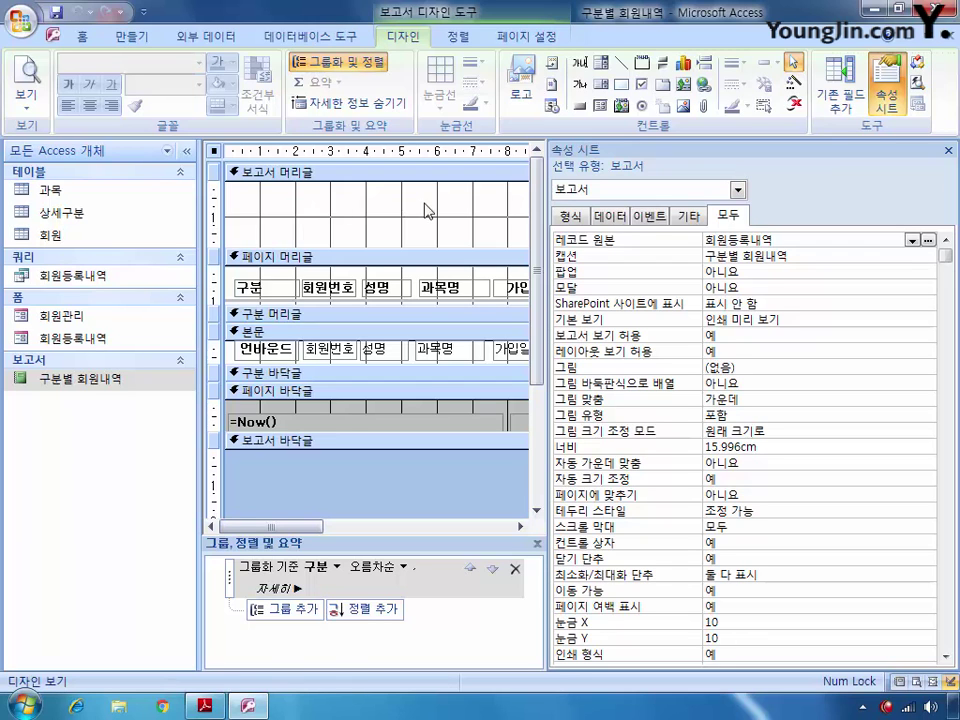
# Add a label about 5.5 cm wide and 1.2 cm high with the text 구분별 회원내역 to the report header (보고서 머리글)
pyautogui.click(580, 84)
pyautogui.moveTo(289, 190); pyautogui.dragTo(483, 233)
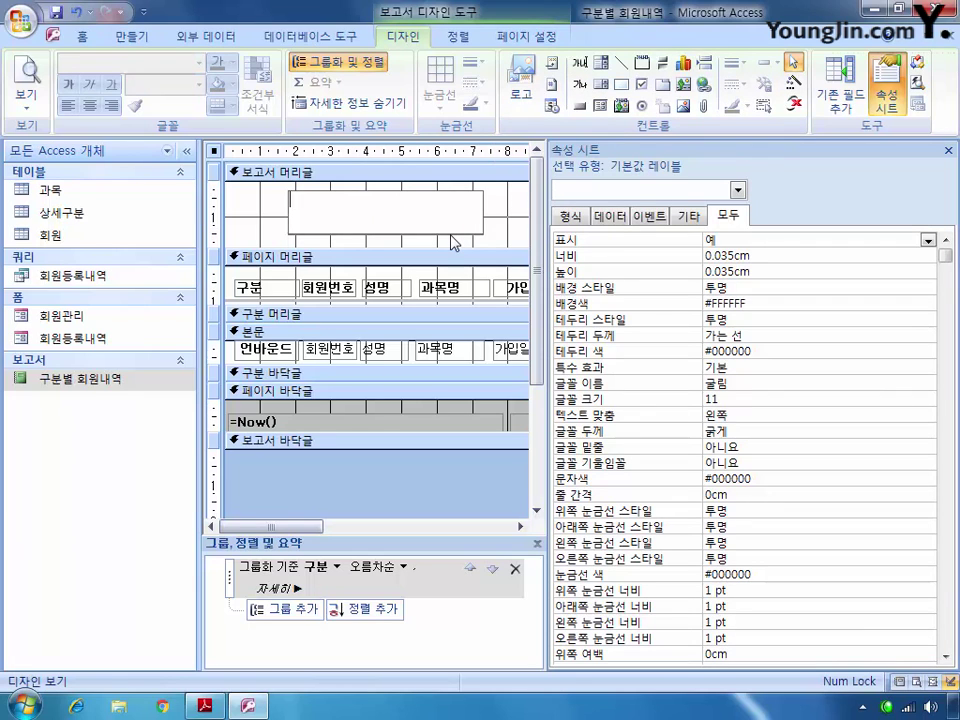
pyautogui.write('구분')
pyautogui.write('별 회원')
pyautogui.write('낸')
pyautogui.press('BackSpace')
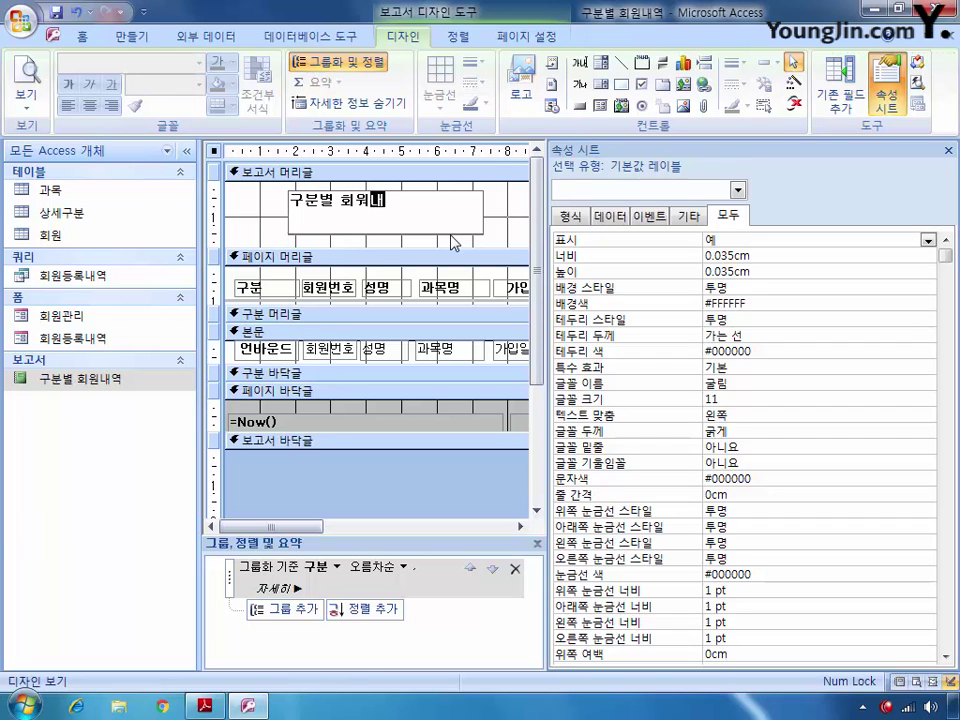
pyautogui.write('역')
pyautogui.click(463, 240)
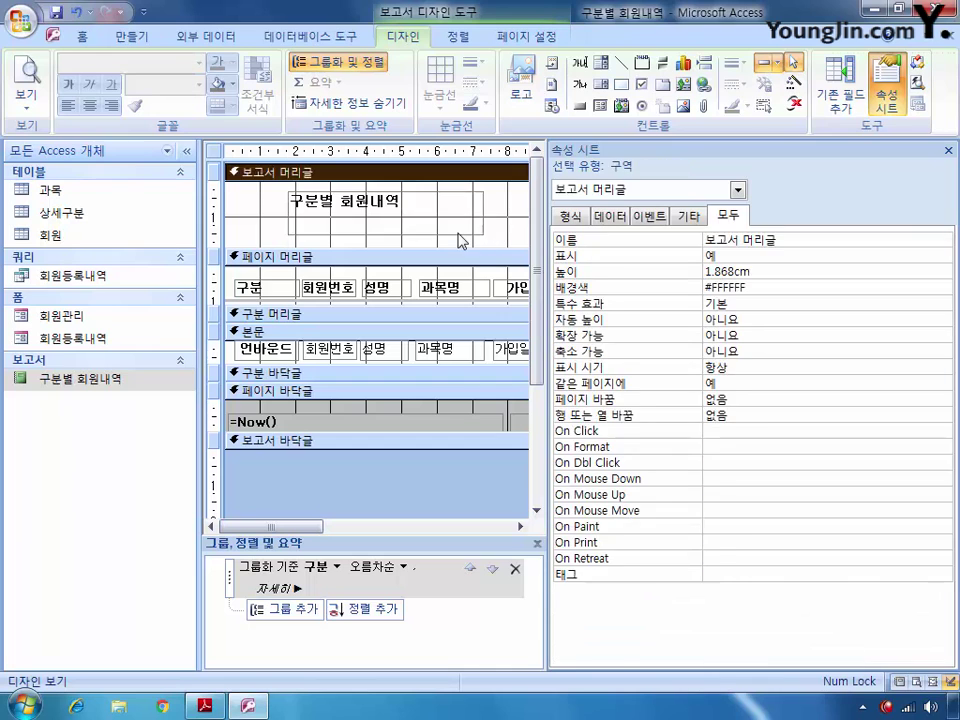
# Name the title label in the report header LBL제목
pyautogui.click(454, 236)
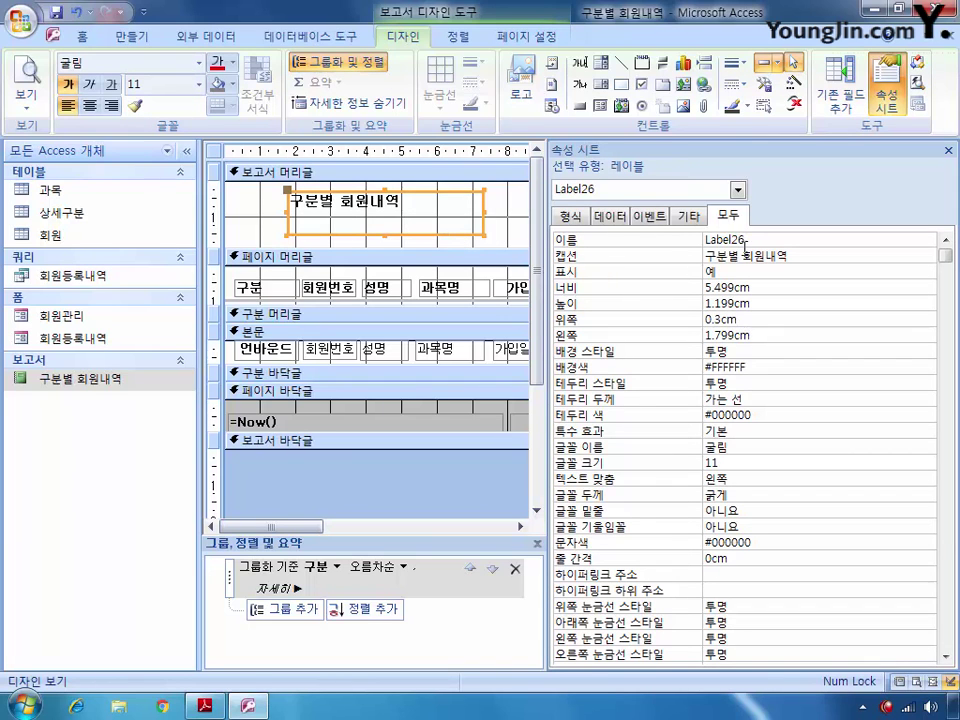
pyautogui.click(665, 229)
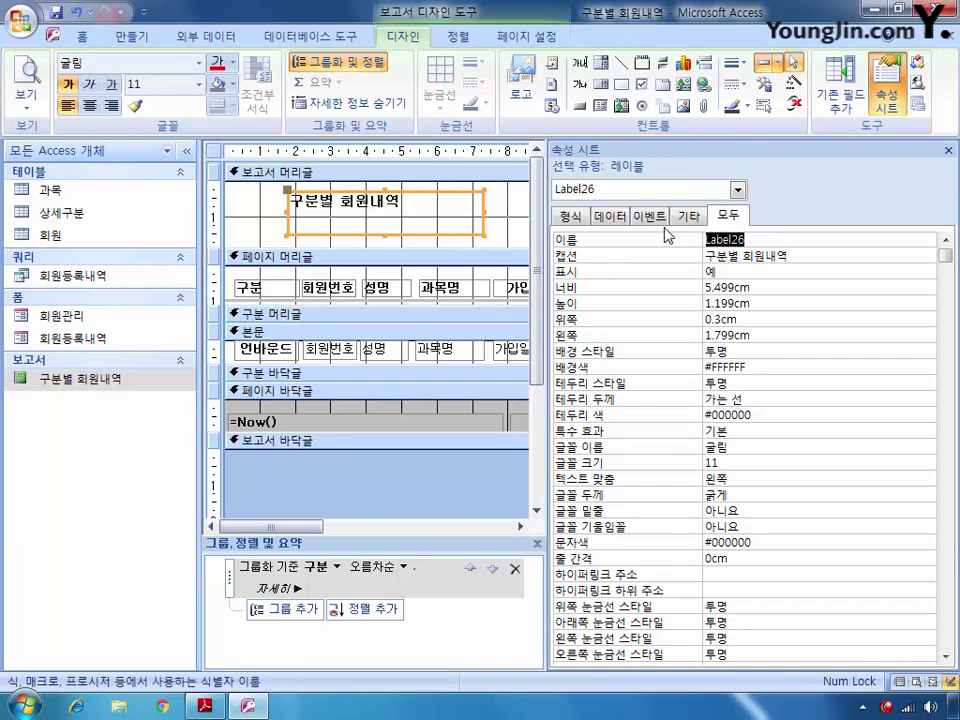
pyautogui.write('ㄴ')
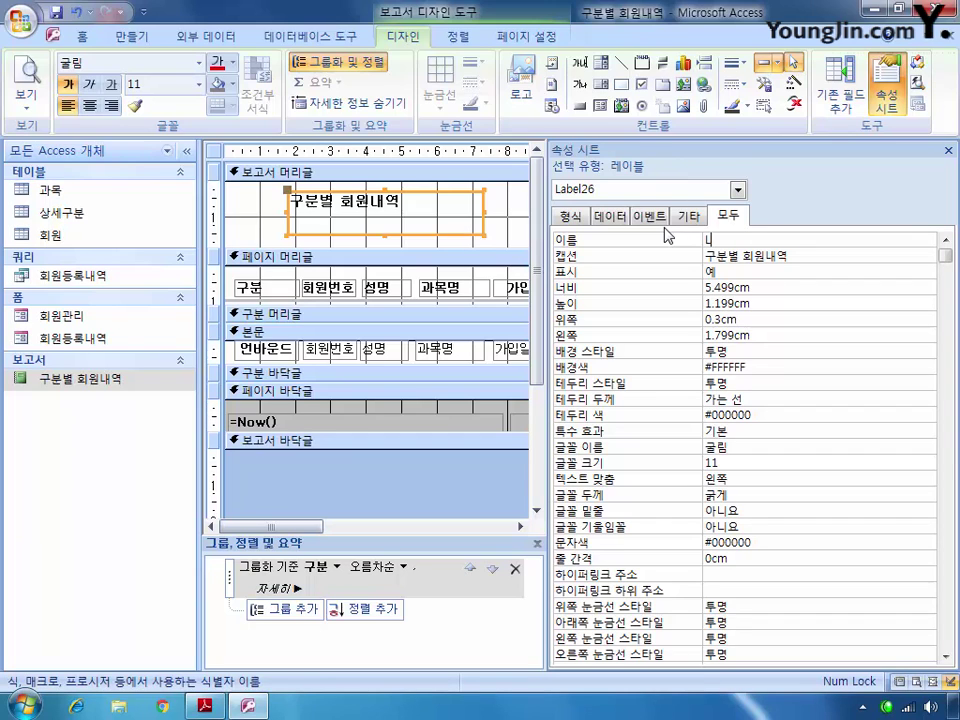
pyautogui.press('BackSpace')
pyautogui.write('LBL제모')
pyautogui.write('ㄱ')
pyautogui.click(797, 257)
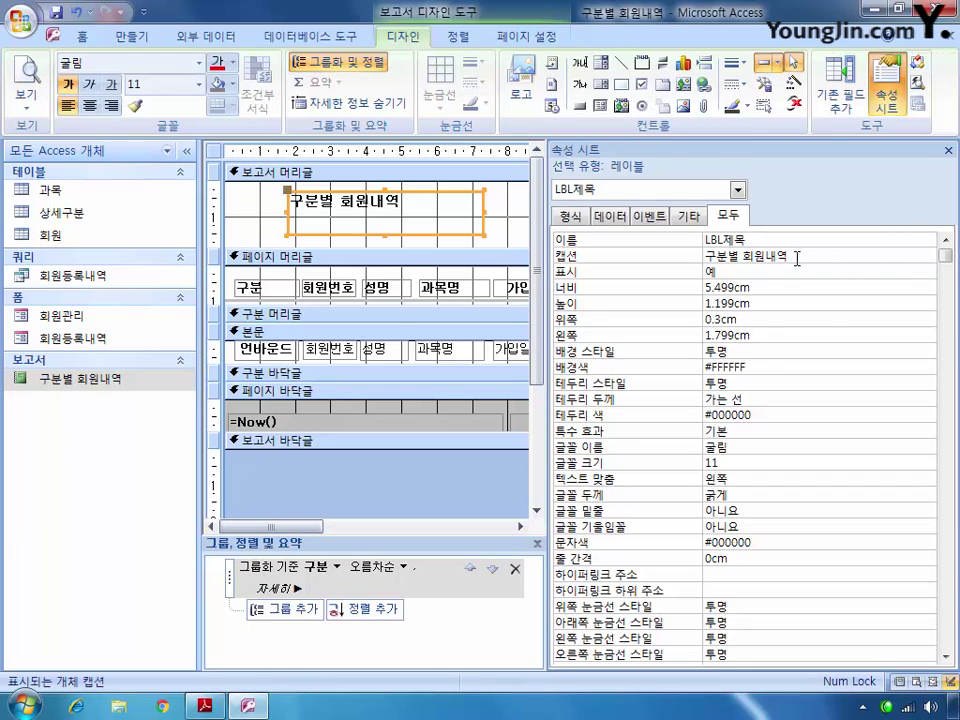
# Format the LBL제목 title label with the 궁서체 font, size 24 and centered (가운데) text alignment
pyautogui.click(682, 449)
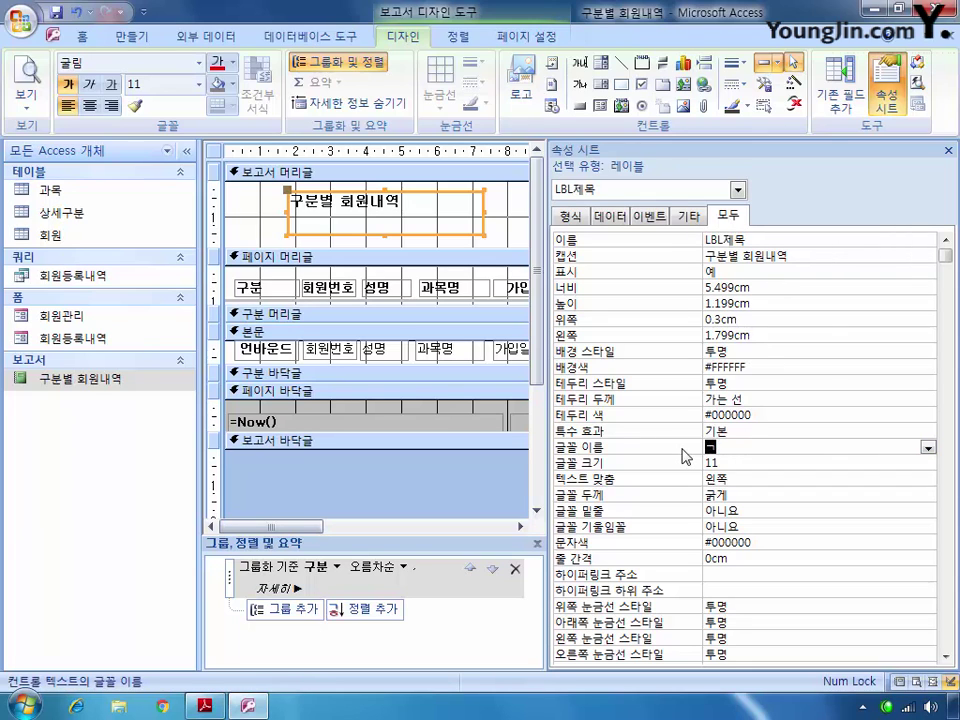
pyautogui.write('궁서체')
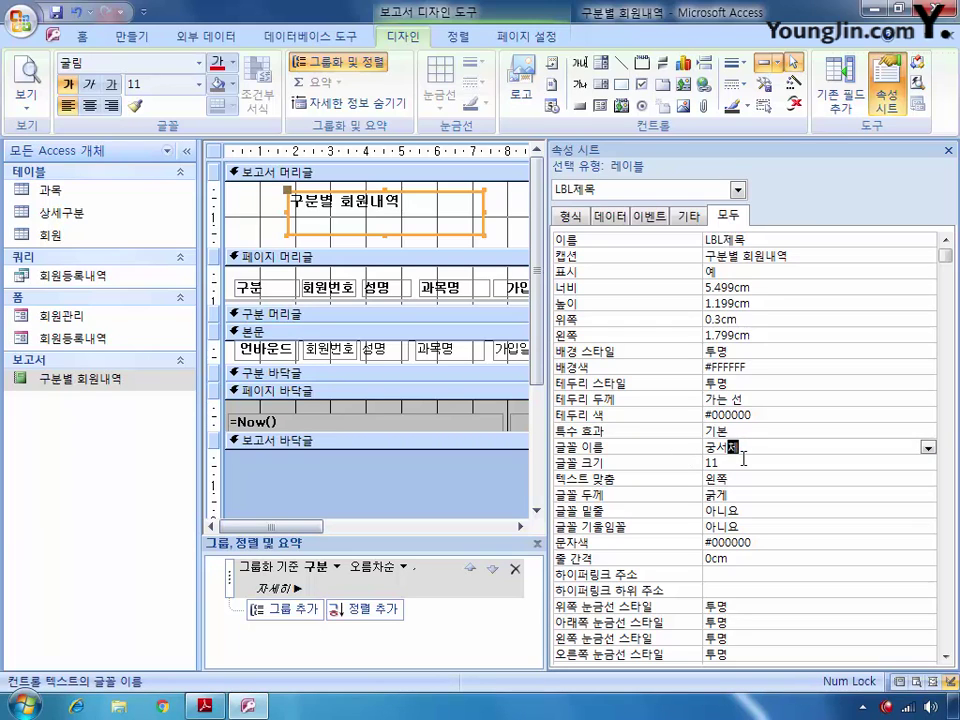
pyautogui.press('Return')
pyautogui.write('24')
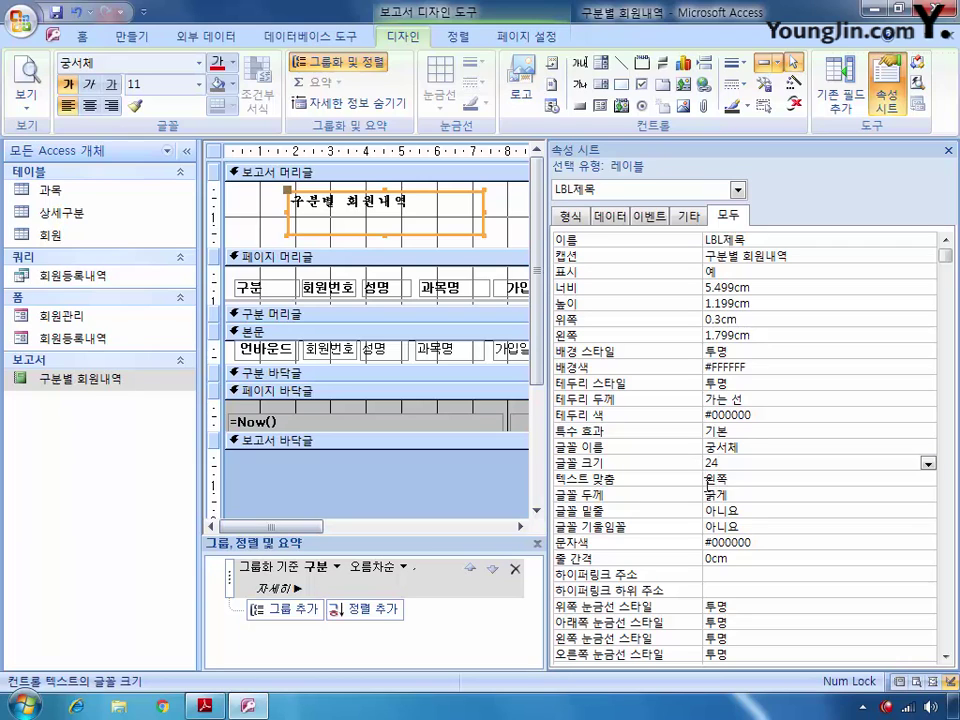
pyautogui.click(918, 479)
pyautogui.click(927, 479)
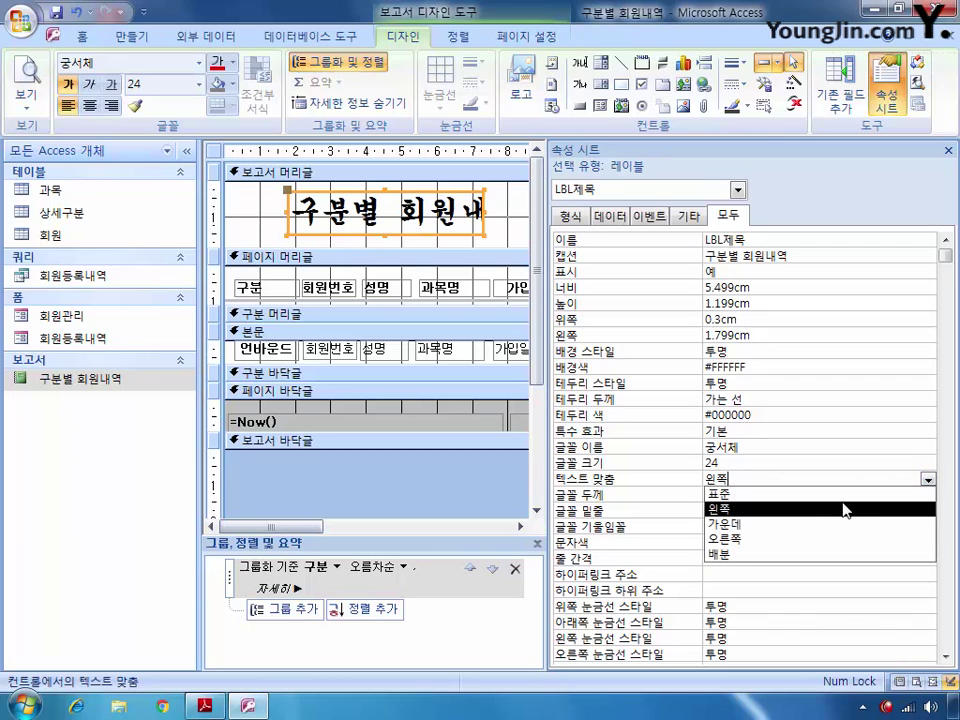
pyautogui.click(786, 523)
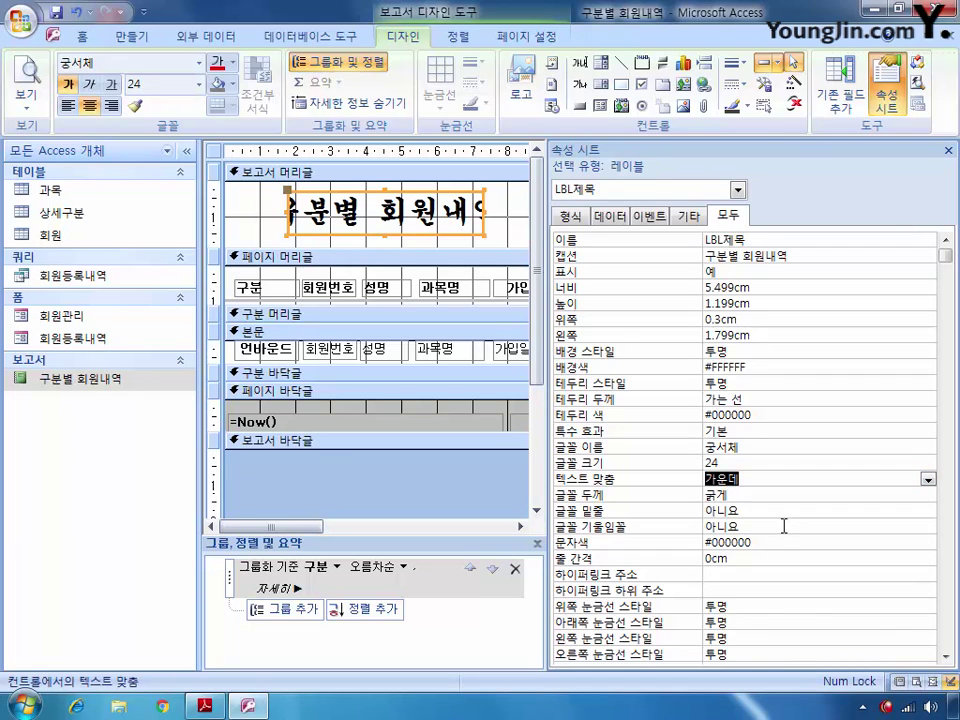
# Set the border style (테두리 스타일) of the LBL제목 label to 점선
pyautogui.click(926, 386)
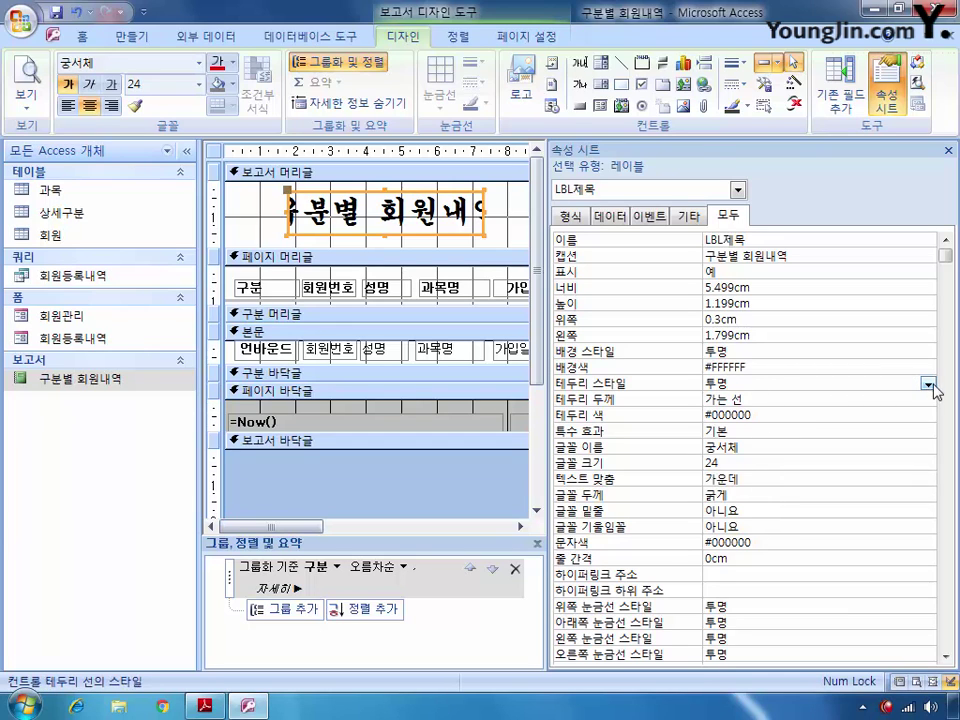
pyautogui.click(927, 386)
pyautogui.click(836, 459)
# Sort the report's 구분 group in descending order (내림차순) and add a secondary sort on 회원번호
pyautogui.click(404, 568)
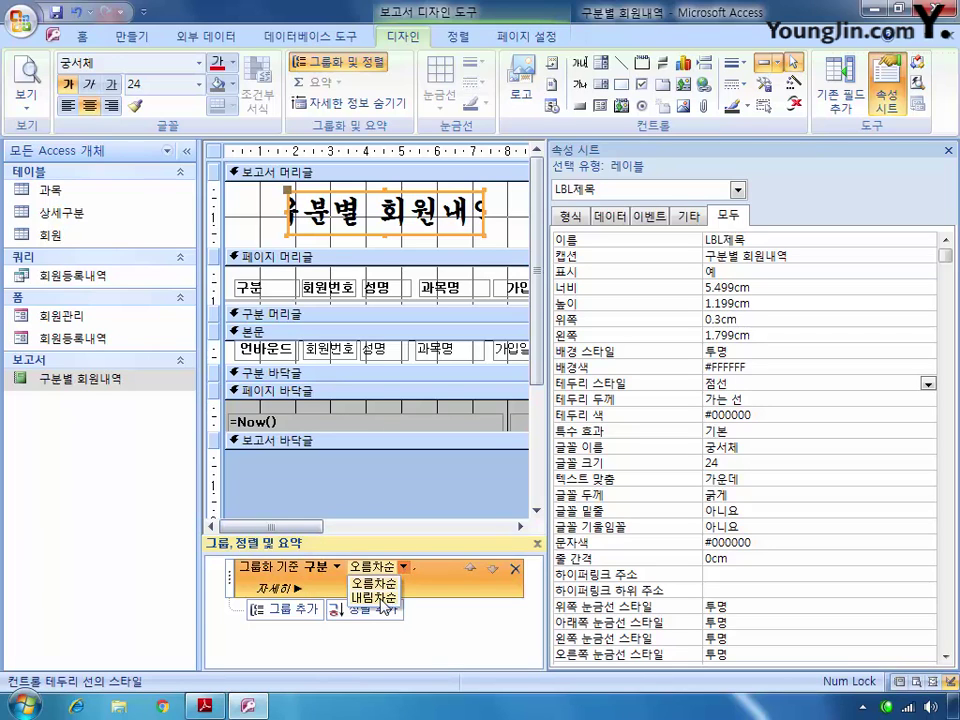
pyautogui.click(381, 598)
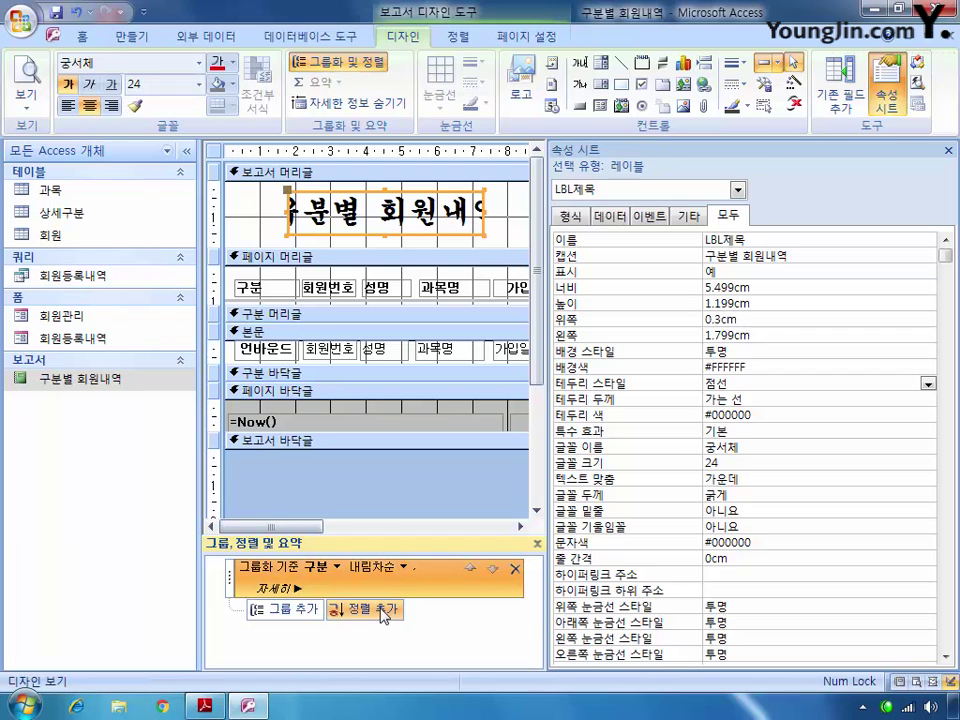
pyautogui.click(383, 610)
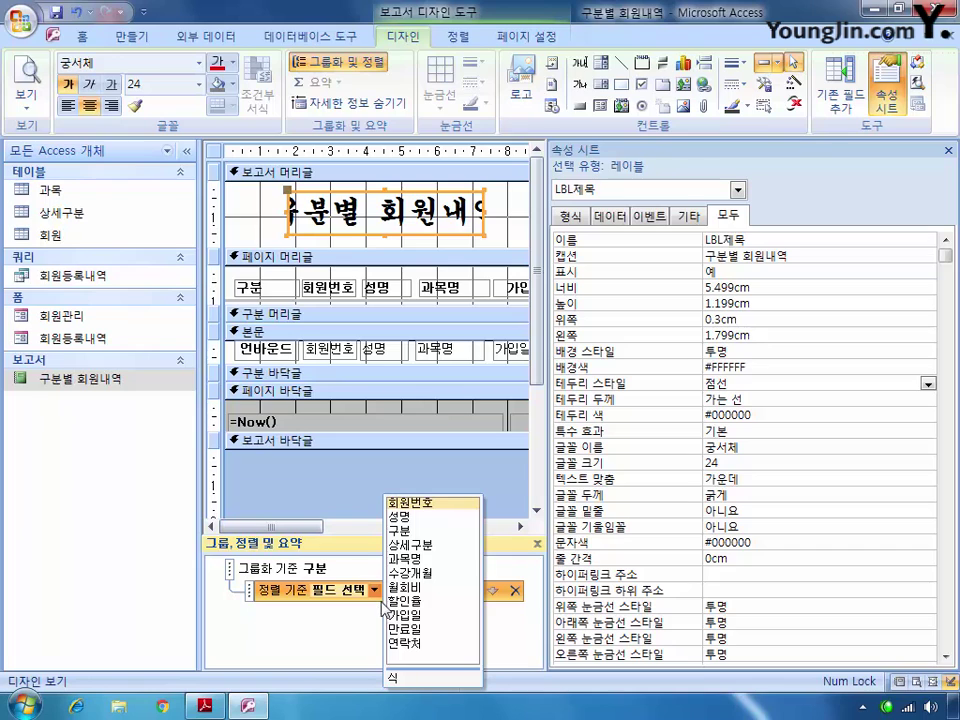
pyautogui.click(420, 503)
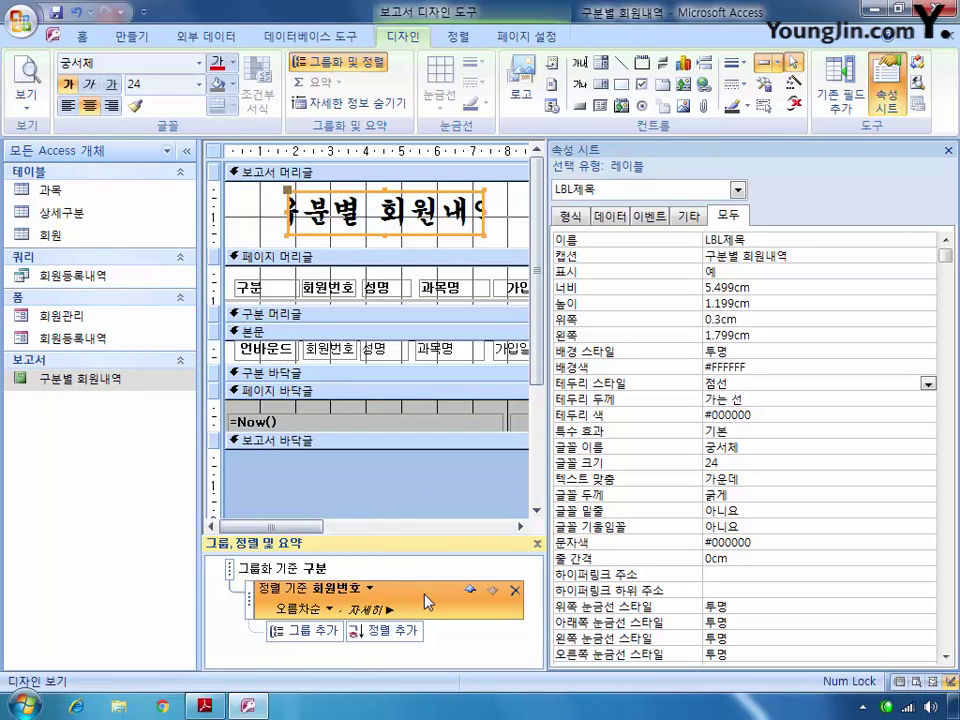
# Set the control source of the txt구분 text box to =[구분] & "(" & [상세구분] & ")"
pyautogui.click(737, 189)
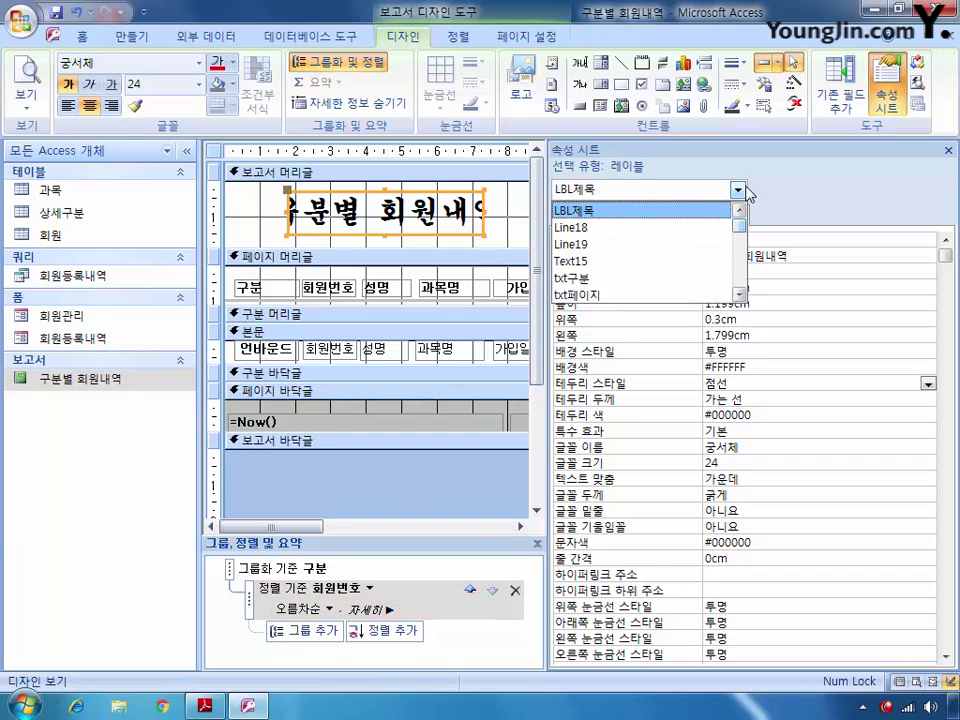
pyautogui.click(666, 278)
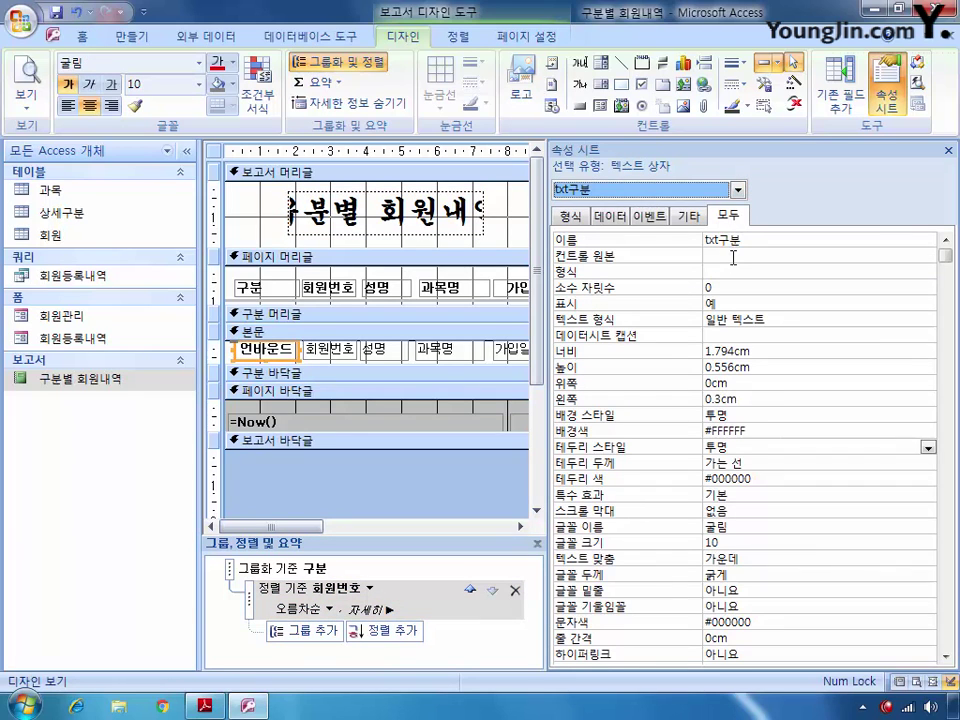
pyautogui.click(734, 255)
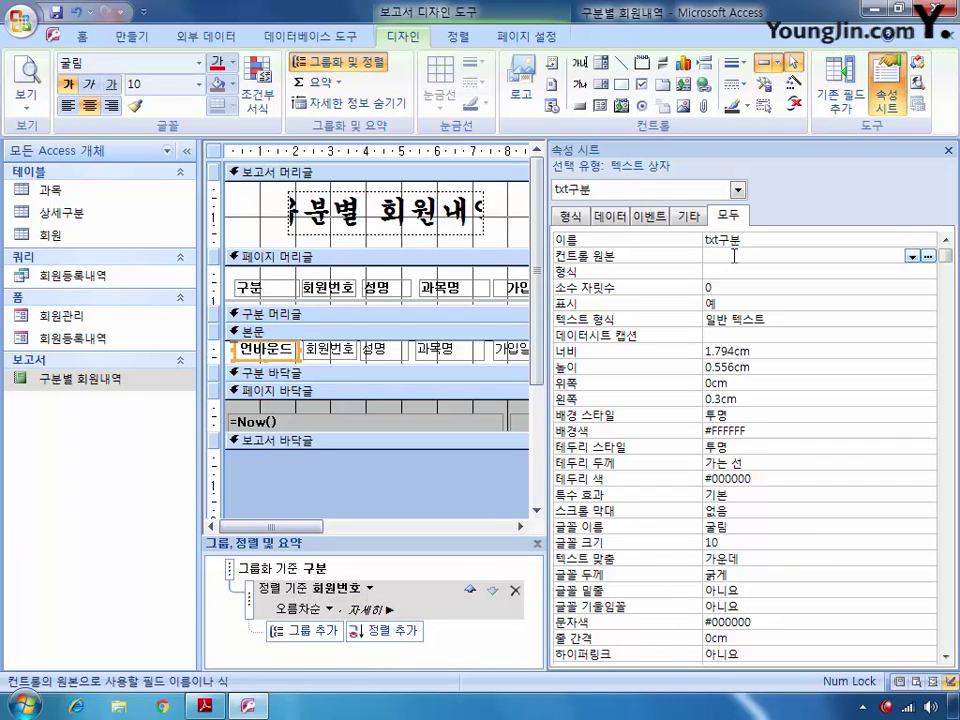
pyautogui.write('=[구분] & "("')
pyautogui.write('&')
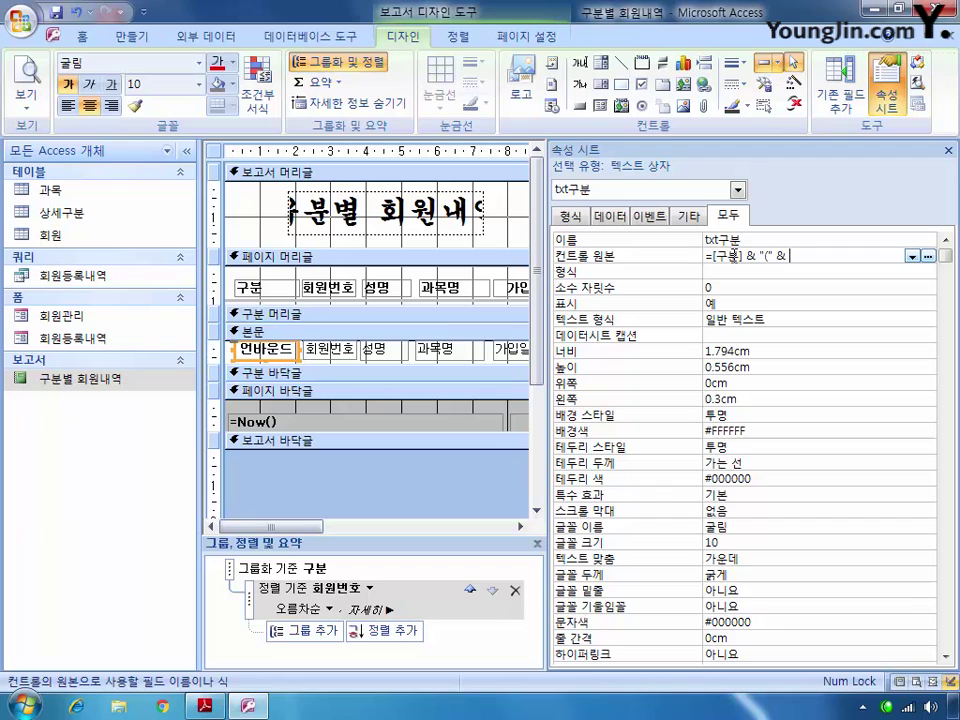
pyautogui.write(' [사상세구분] & ")"')
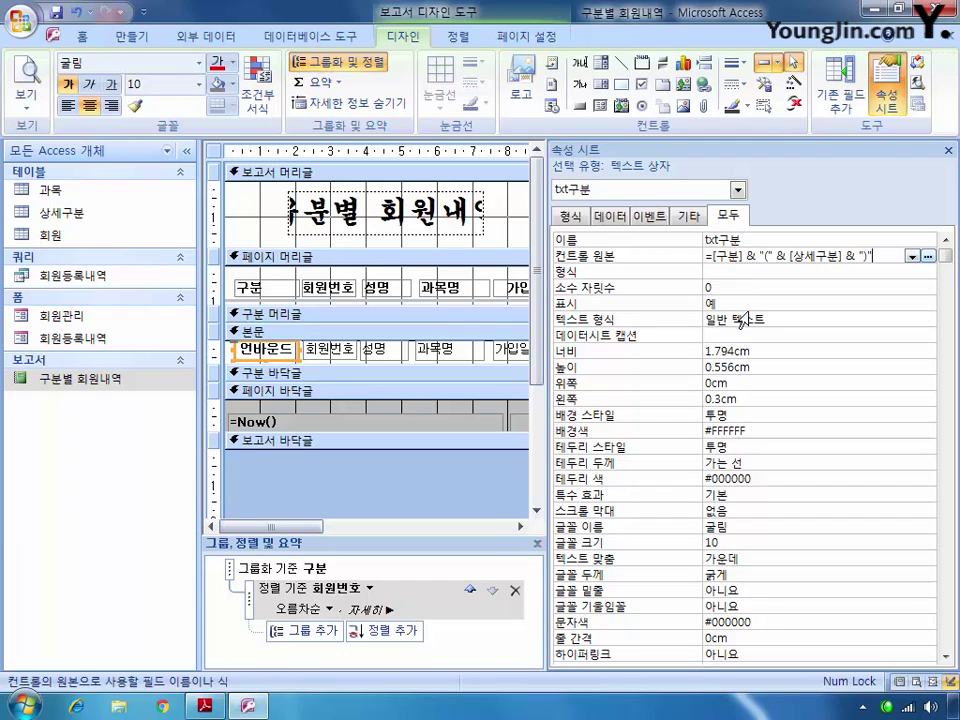
# Set the height of the 구분 group footer (구분 바닥글) to 0.3 cm
pyautogui.click(339, 375)
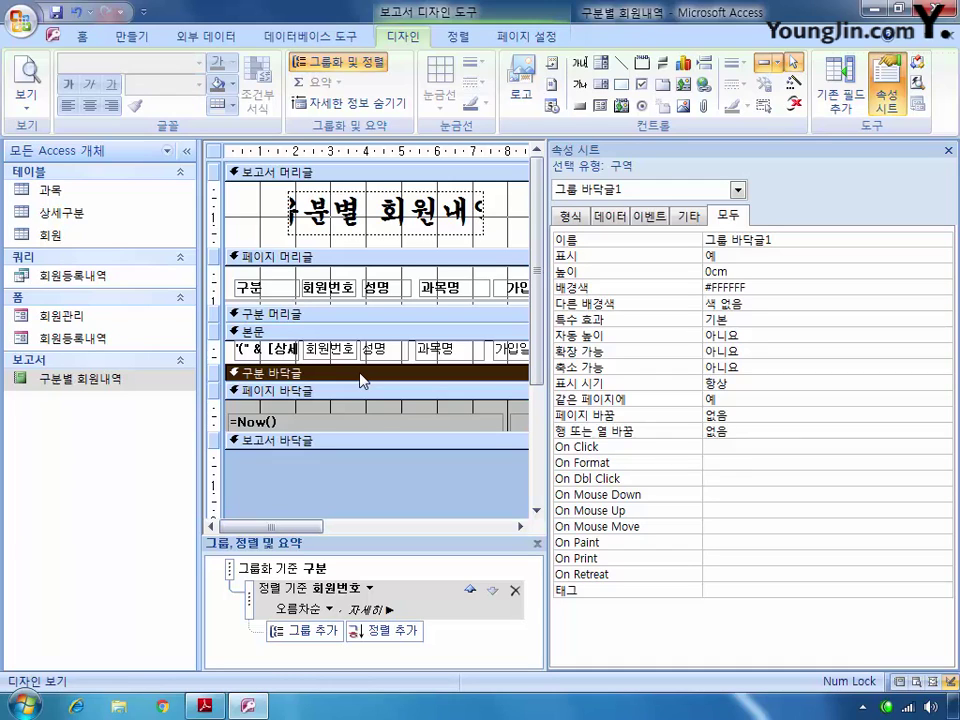
pyautogui.click(718, 271)
pyautogui.write('.3')
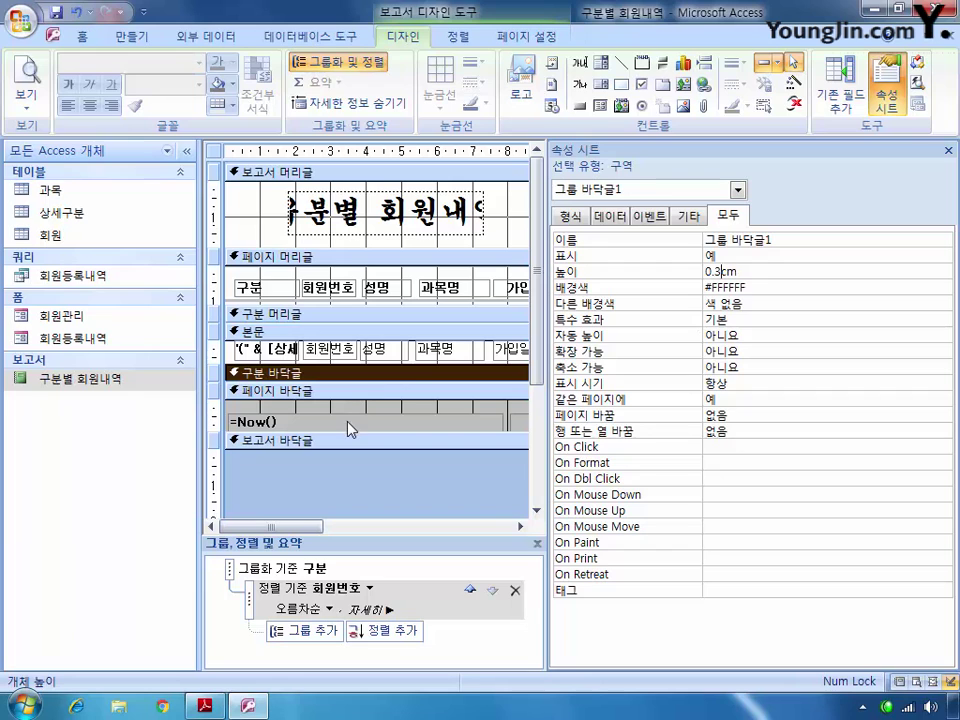
pyautogui.click(254, 232)
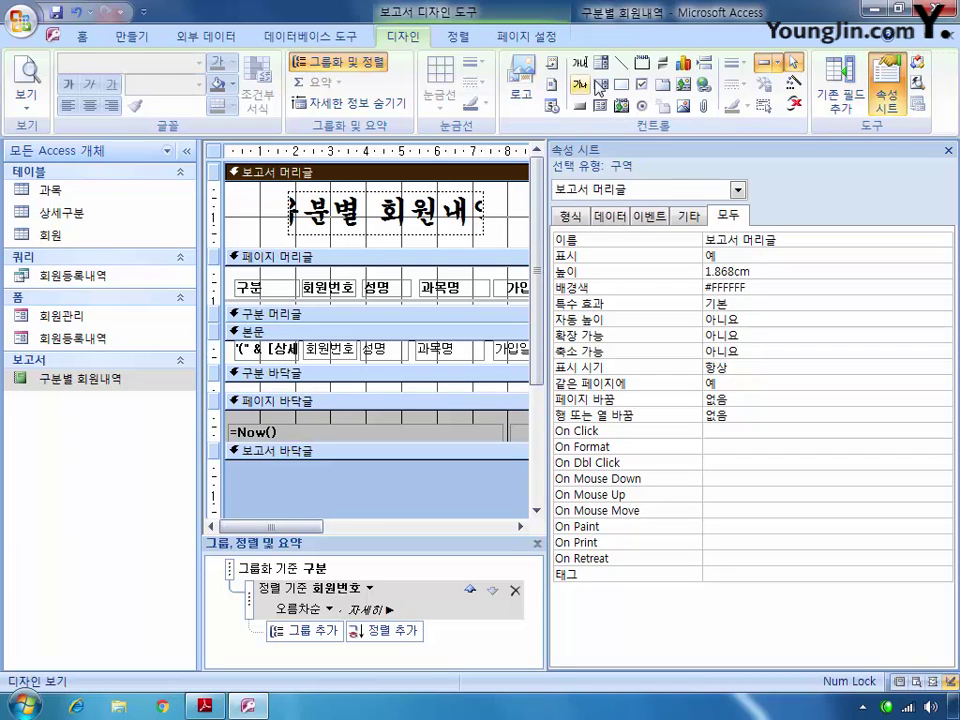
# Draw a horizontal line about 7.4 cm long in the 구분 바닥글 section and name it Line구분선
pyautogui.click(621, 62)
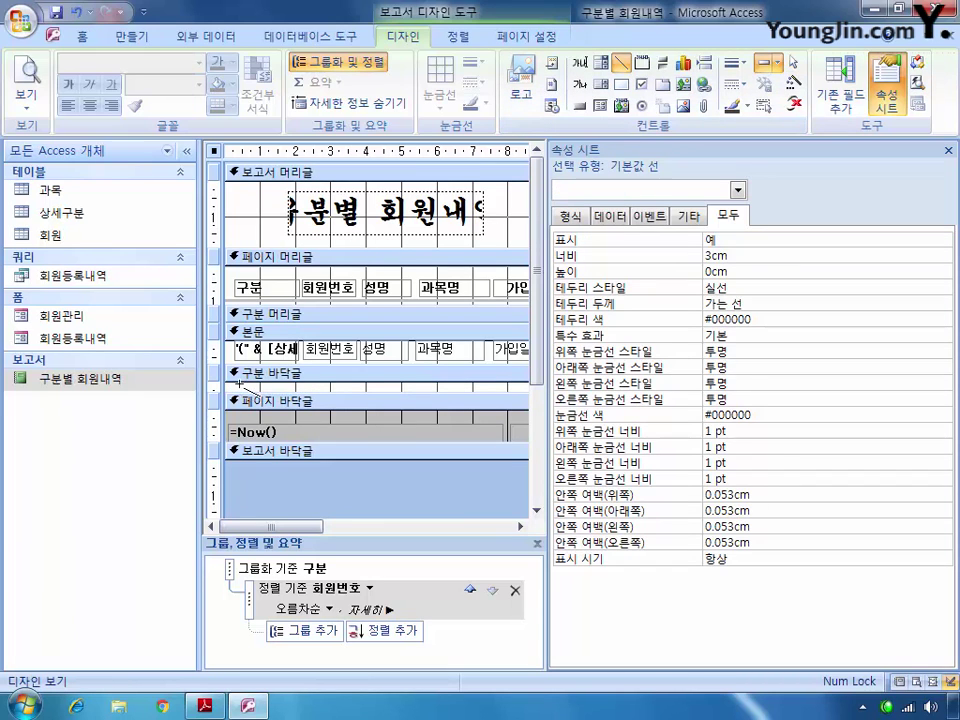
pyautogui.moveTo(240, 386); pyautogui.dragTo(502, 386)
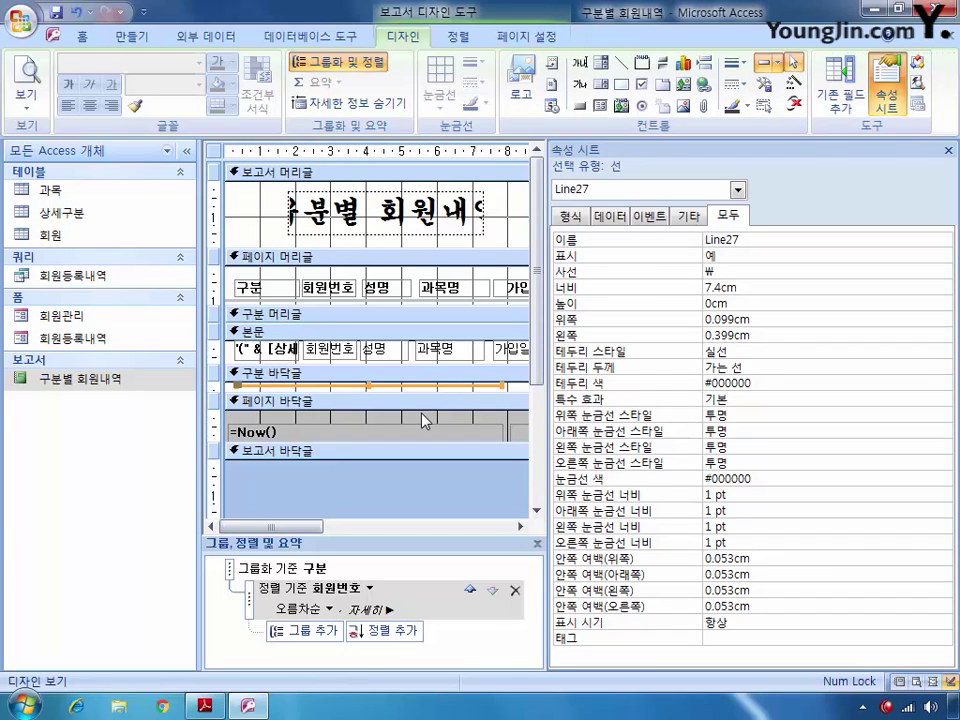
pyautogui.click(751, 240)
pyautogui.hotkey('shift', 'Left')
pyautogui.hotkey('shift', 'Left')
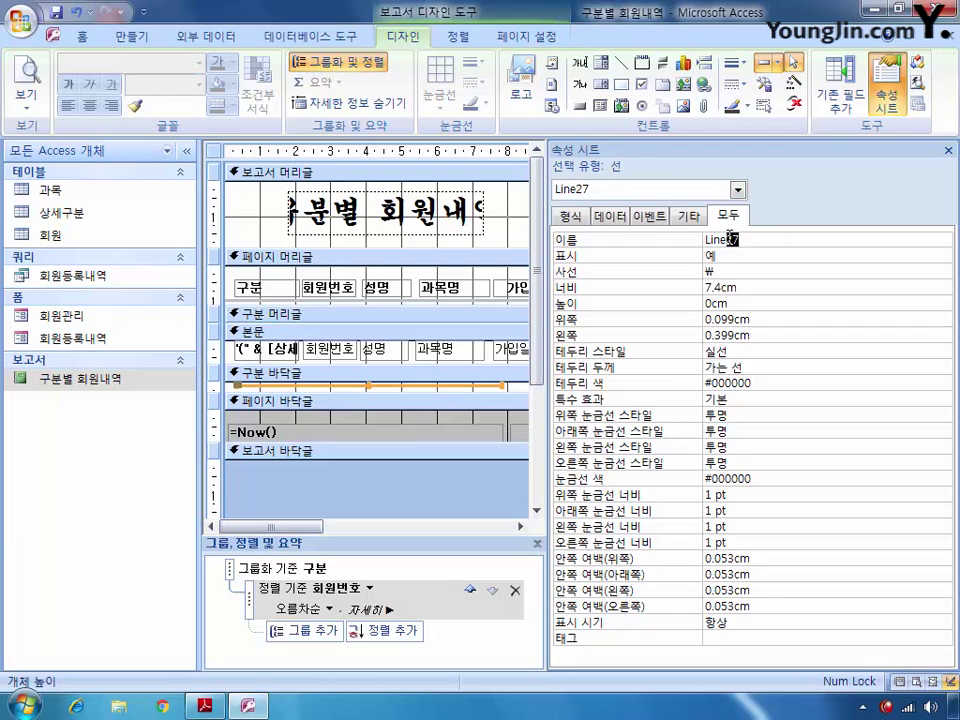
pyautogui.write('구분선')
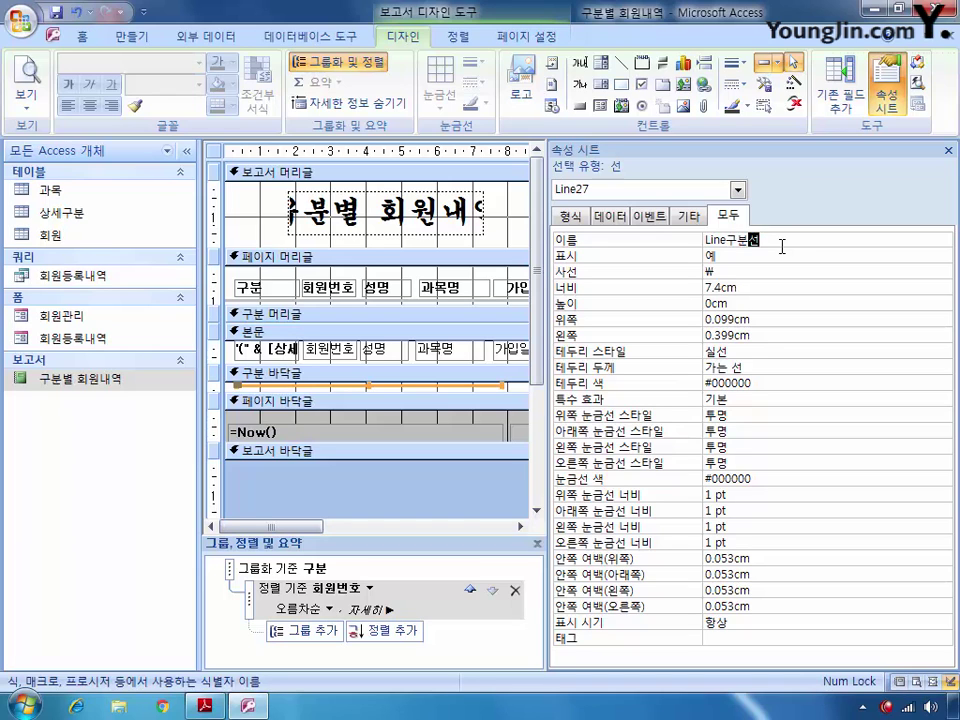
# Set the control source of the txt페이지 text box to ="전체 " & [pages] & " 쪽중 " & [page] & "쪽"
pyautogui.click(738, 190)
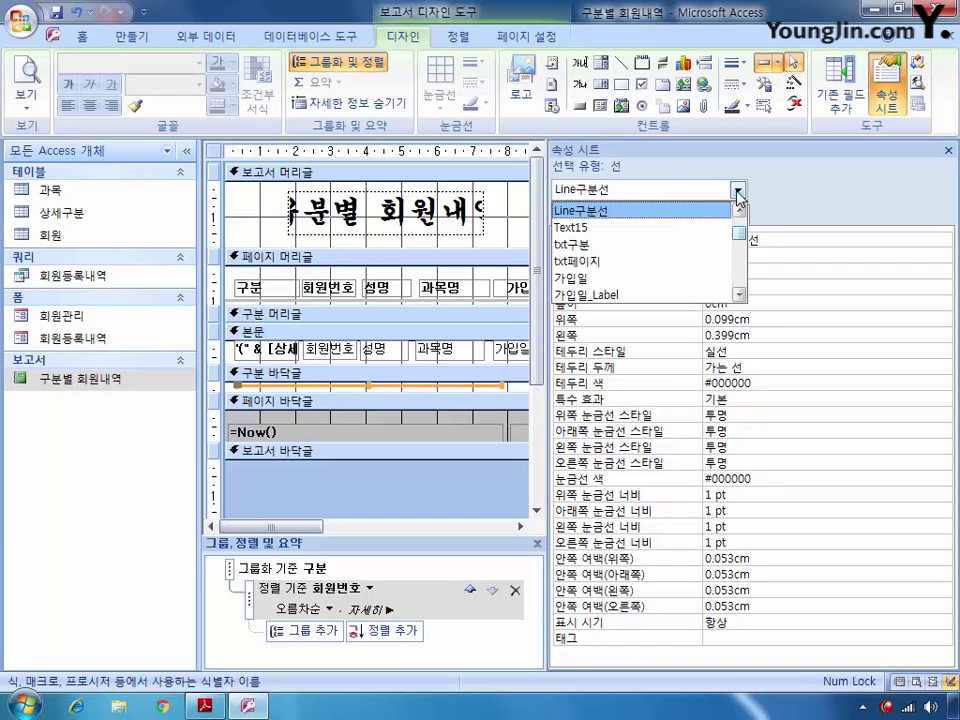
pyautogui.click(676, 266)
pyautogui.click(730, 257)
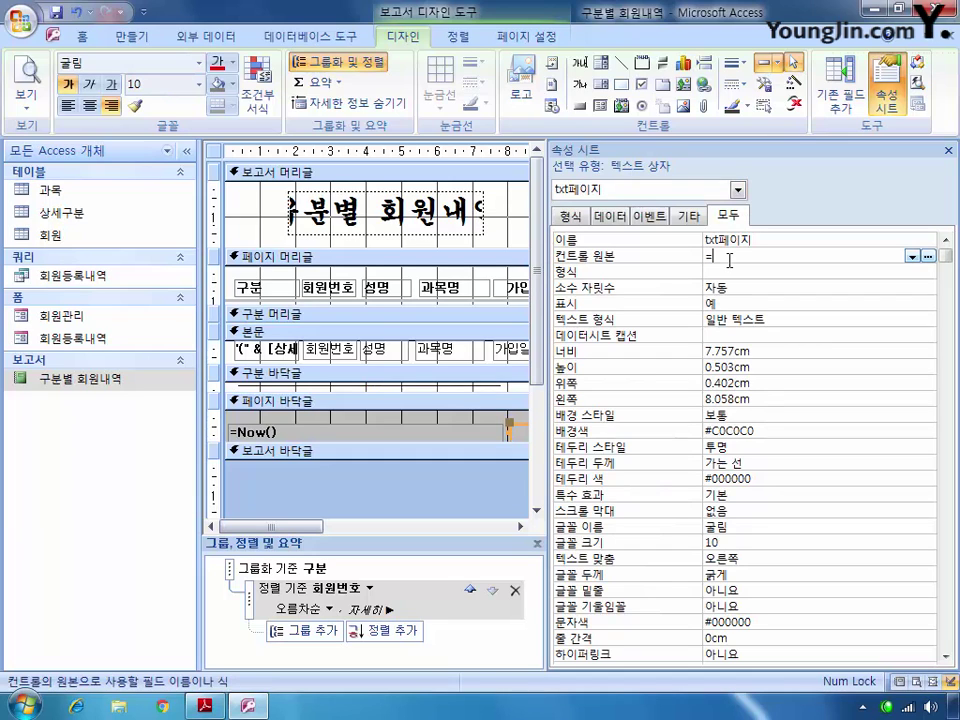
pyautogui.write('="전체 " & [pages')
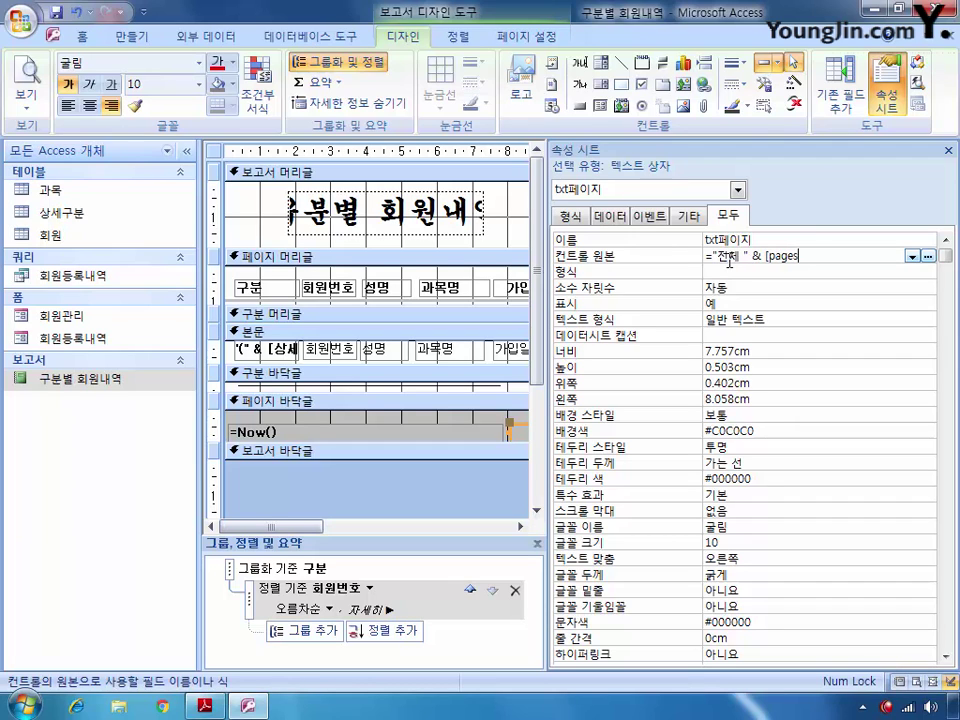
pyautogui.write('] & " 쪽중  & [a')
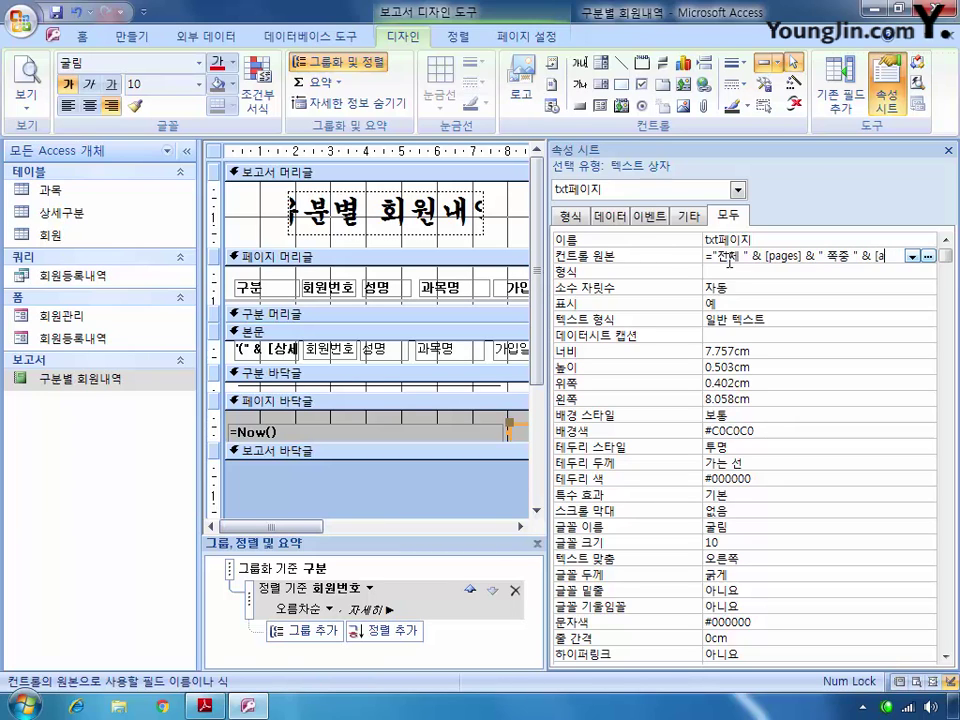
pyautogui.write('pges')
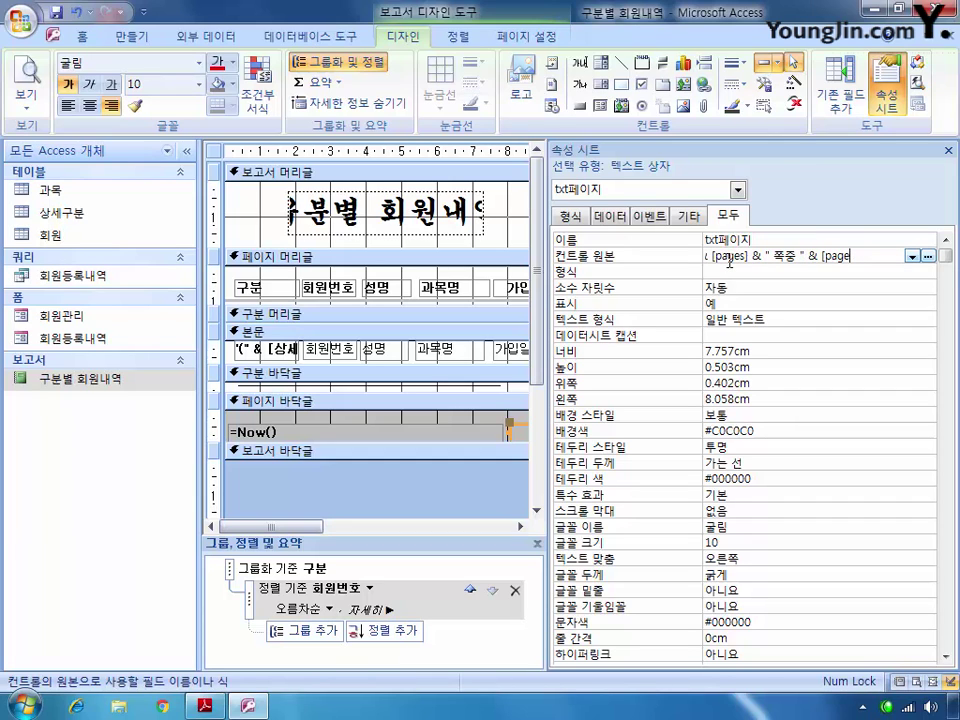
pyautogui.write('] & "쪽"')
# Save and close the 구분별 회원내역 report, and open the 회원관리 form in design view
pyautogui.hotkey('ctrl', 'w')
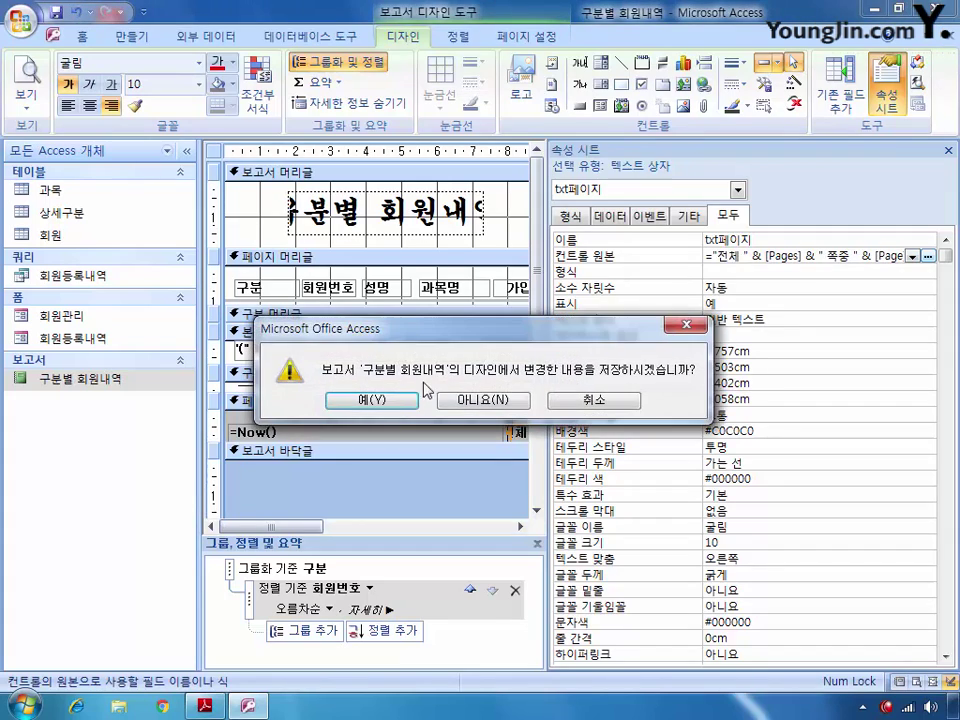
pyautogui.click(385, 400)
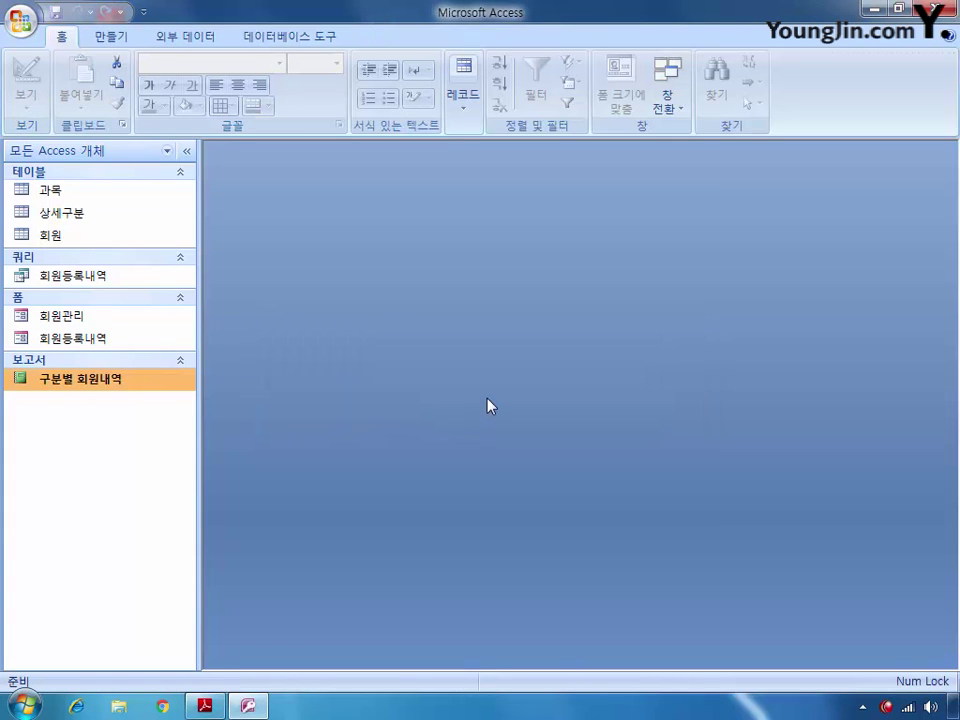
pyautogui.click(76, 318)
pyautogui.rightClick(75, 320)
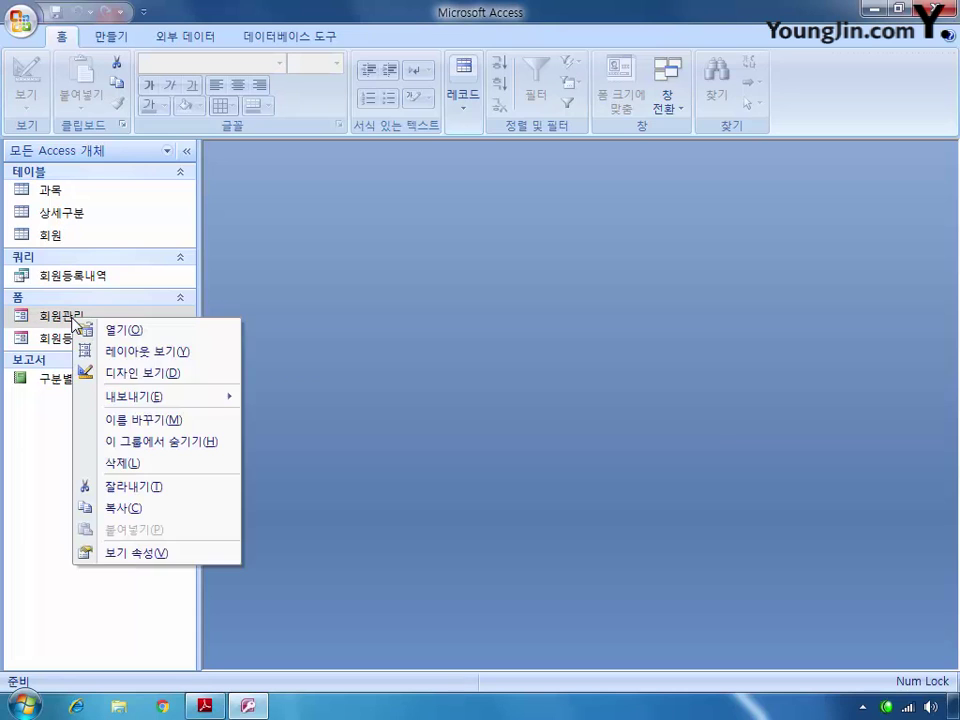
pyautogui.click(110, 374)
pyautogui.doubleClick(529, 279)
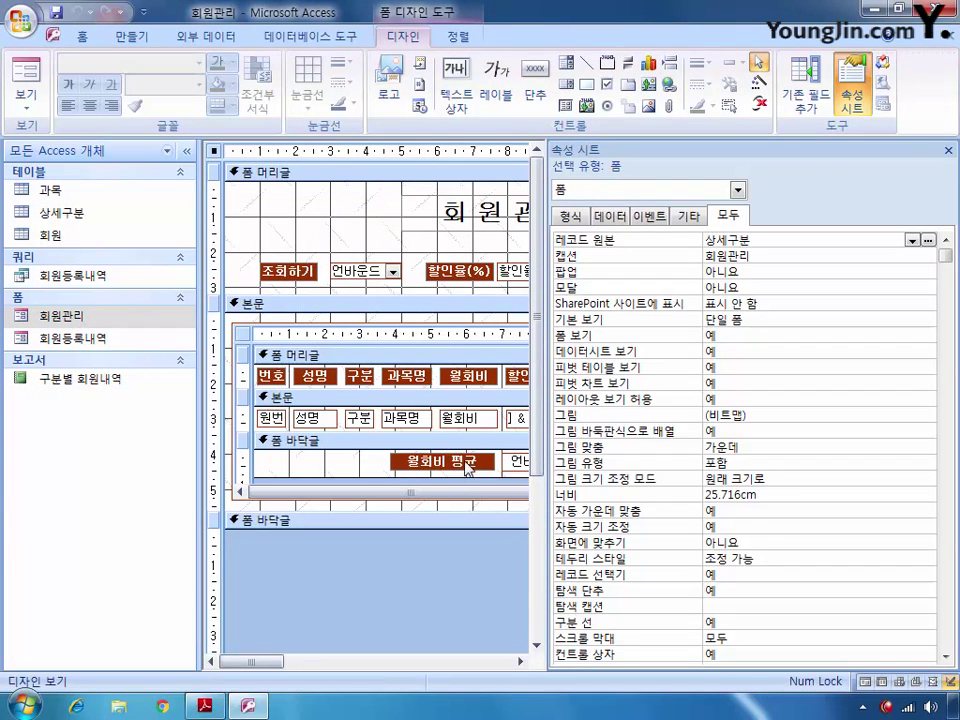
# Create an On Change event procedure for the cmb조회 combo box and open it in the code editor
pyautogui.click(737, 190)
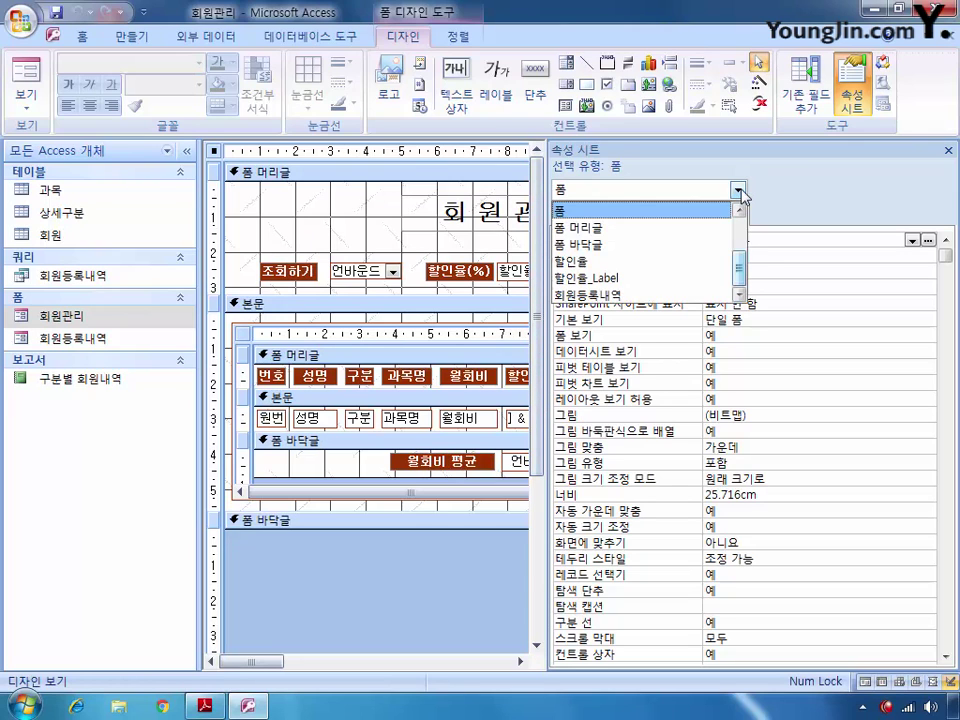
pyautogui.scroll(2, 744, 208)
pyautogui.click(706, 212)
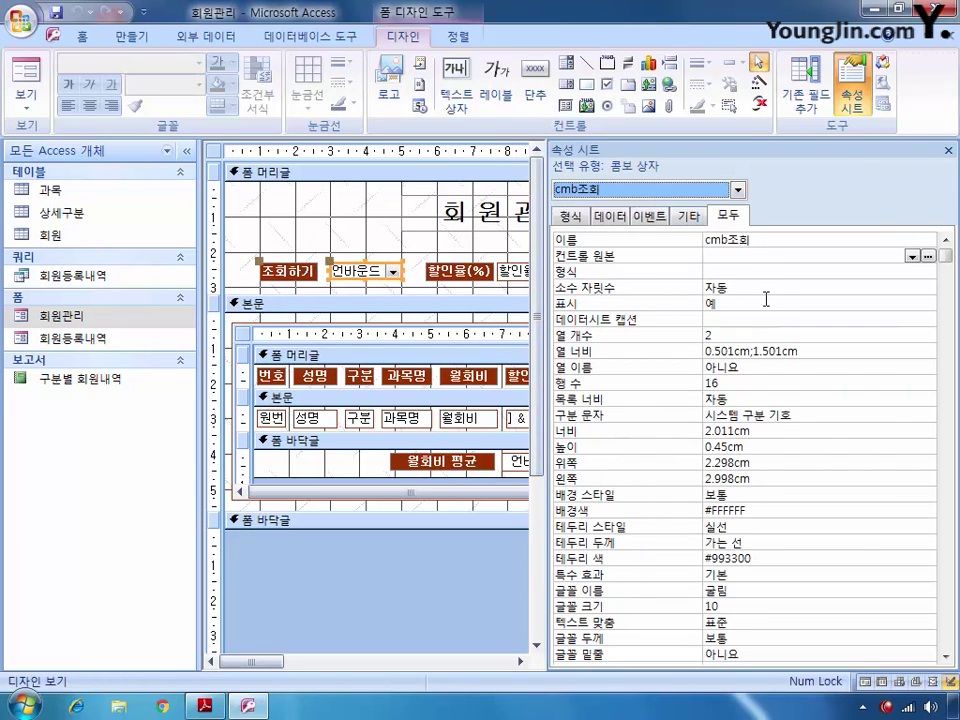
pyautogui.click(652, 216)
pyautogui.click(890, 306)
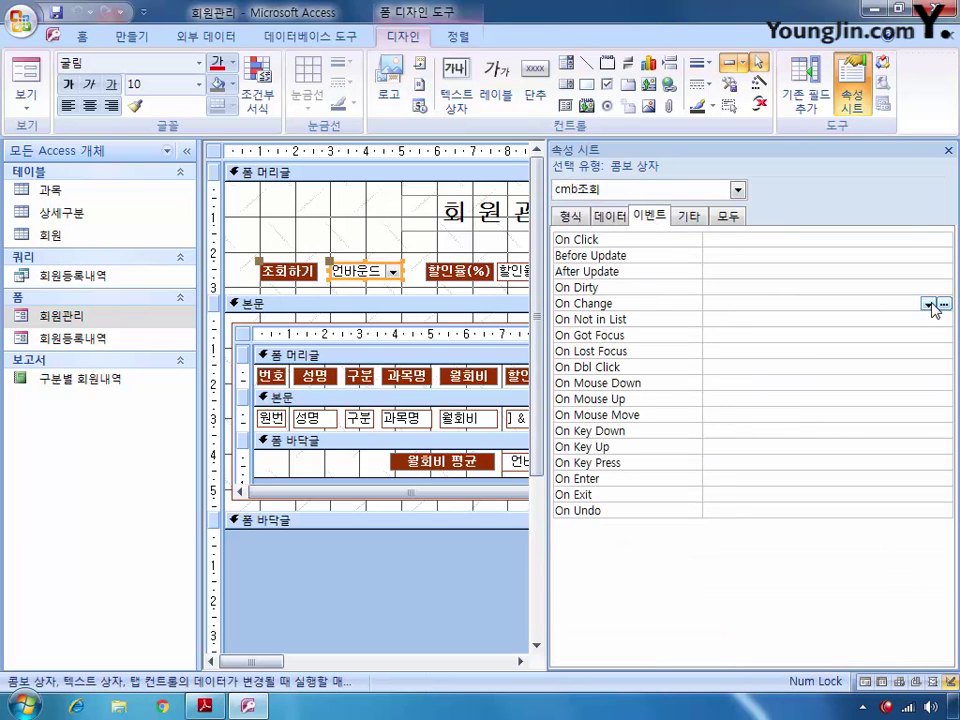
pyautogui.click(928, 304)
pyautogui.click(909, 319)
pyautogui.click(943, 303)
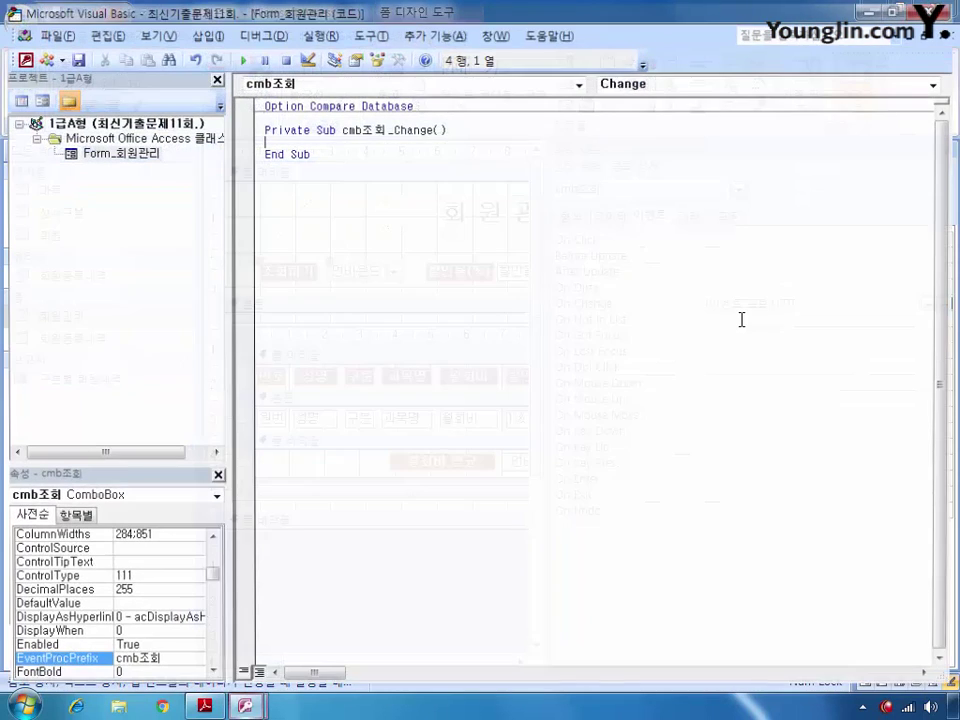
# In the cmb조회_Change procedure, write the filter line Me.Filter = "구분 = '" & cmb조회 & "'"
pyautogui.press('Return')
pyautogui.press('Return')
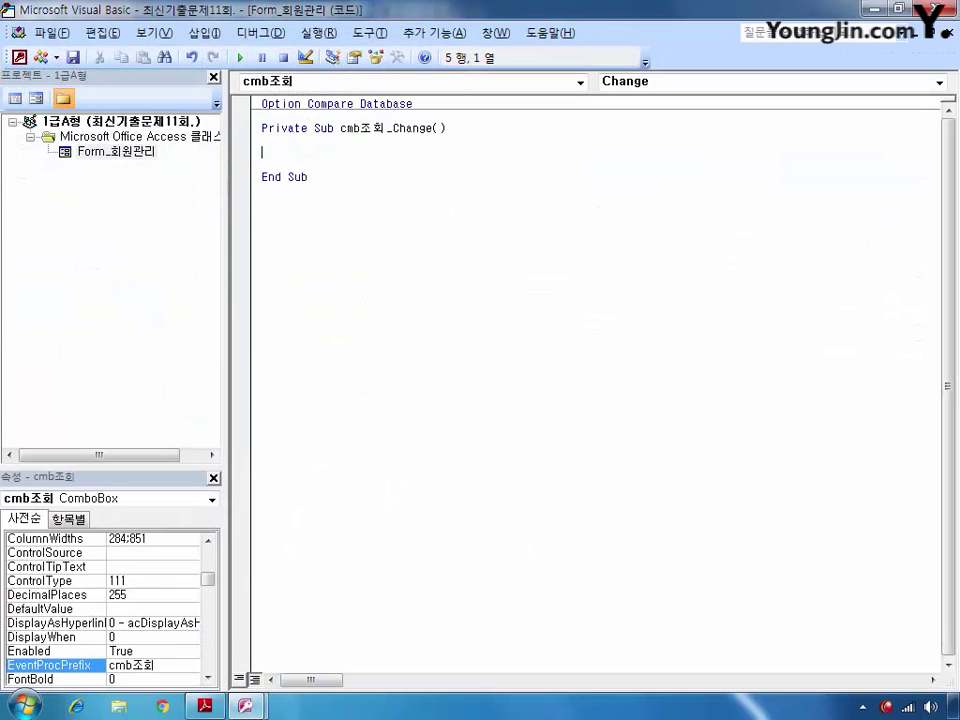
pyautogui.write('me.')
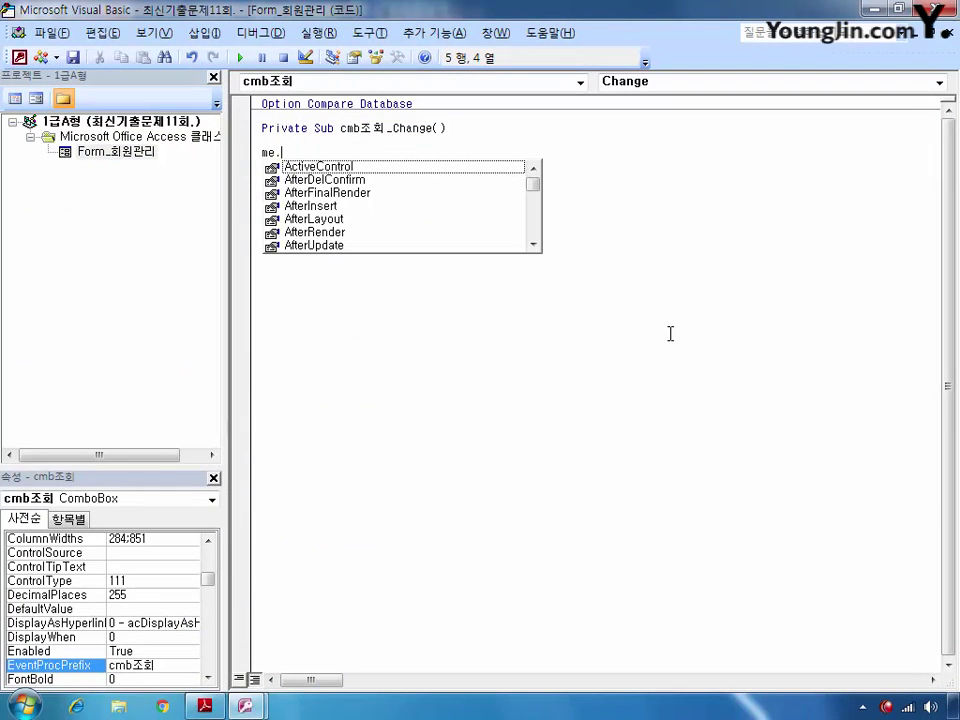
pyautogui.write('fil')
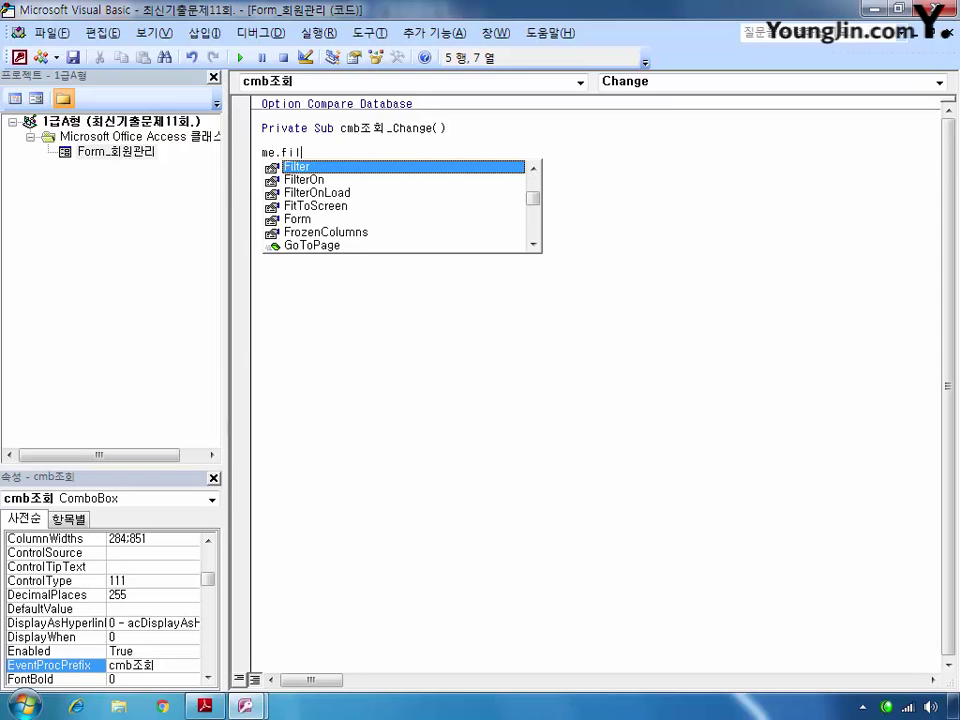
pyautogui.write('ter =')
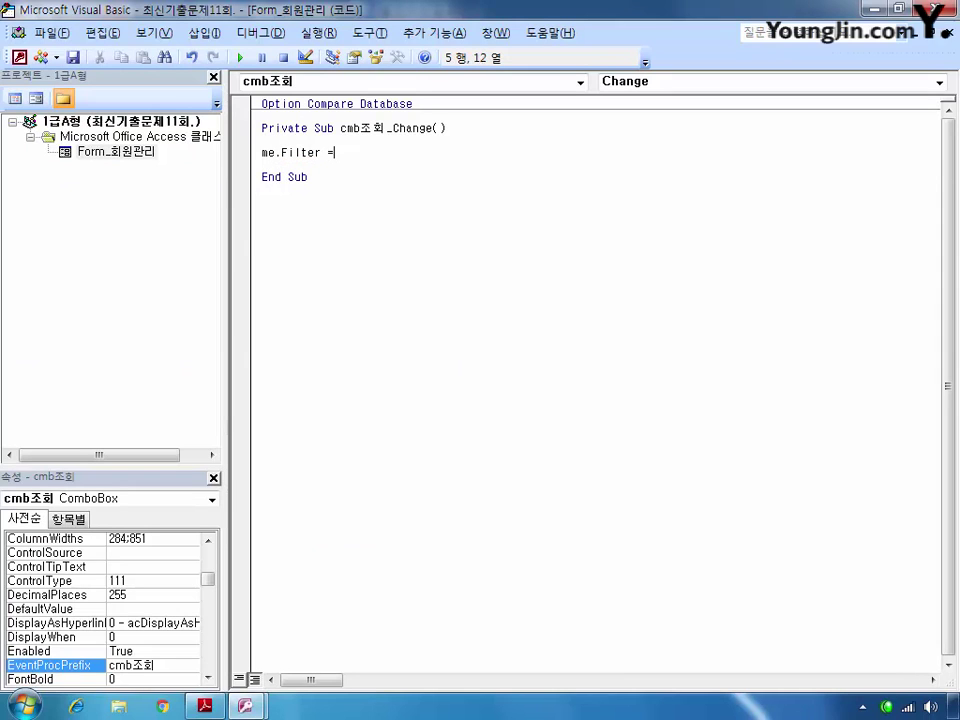
pyautogui.write('"rn')
pyautogui.press('BackSpace')
pyautogui.press('BackSpace')
pyautogui.press('Hangul')
pyautogui.write('rnqns')
pyautogui.write(' = ')
pyautogui.write('\'" ')
pyautogui.write('& cmb')
pyautogui.write('whghl ')
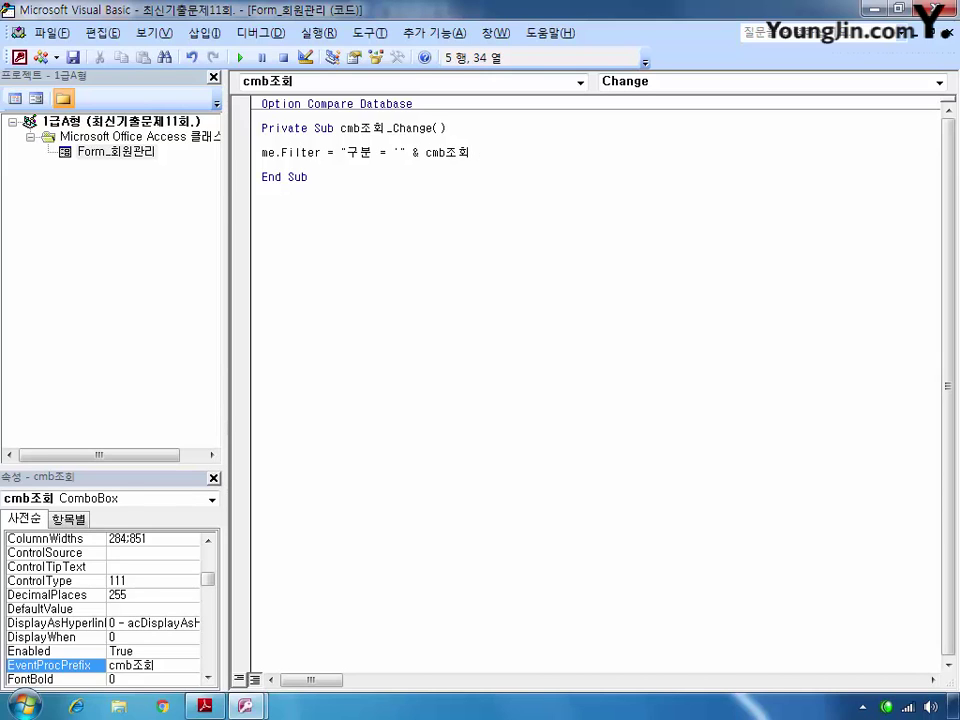
pyautogui.write('& "\'"')
pyautogui.press('Return')
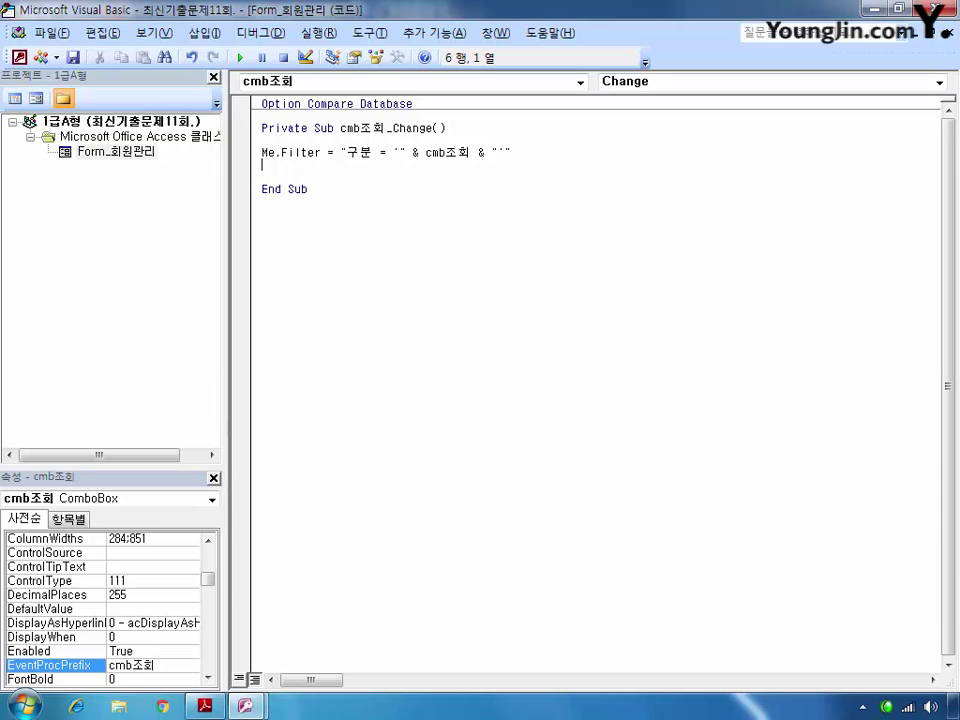
# Turn the filter on with Me.FilterOn = True in the cmb조회_Change procedure and close the code editor
pyautogui.write('me.fi')
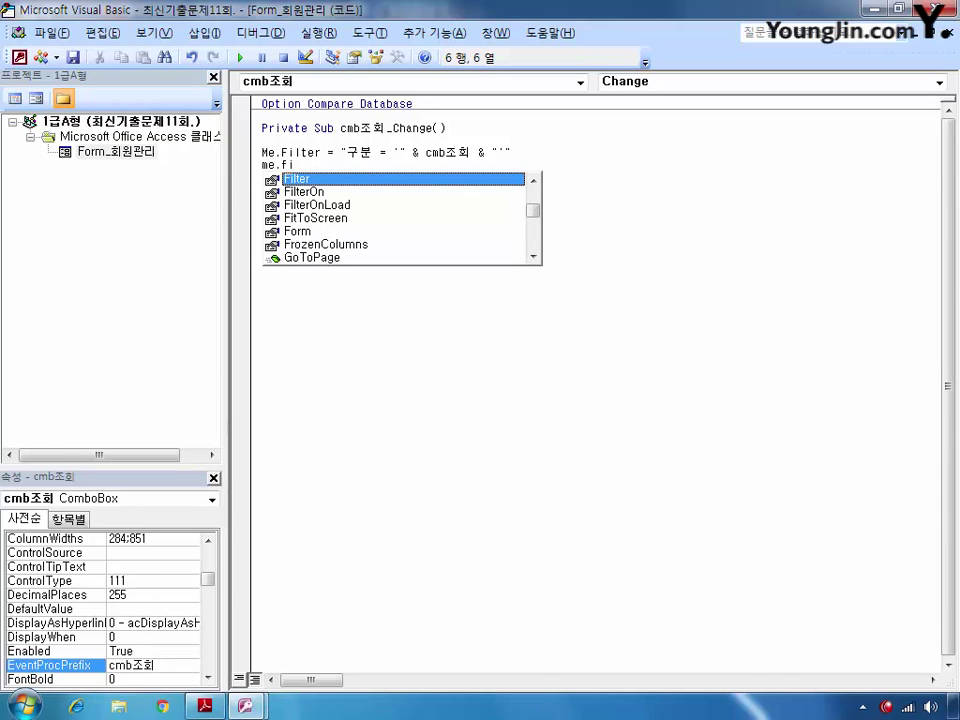
pyautogui.press('Down')
pyautogui.press('Tab')
pyautogui.write('=')
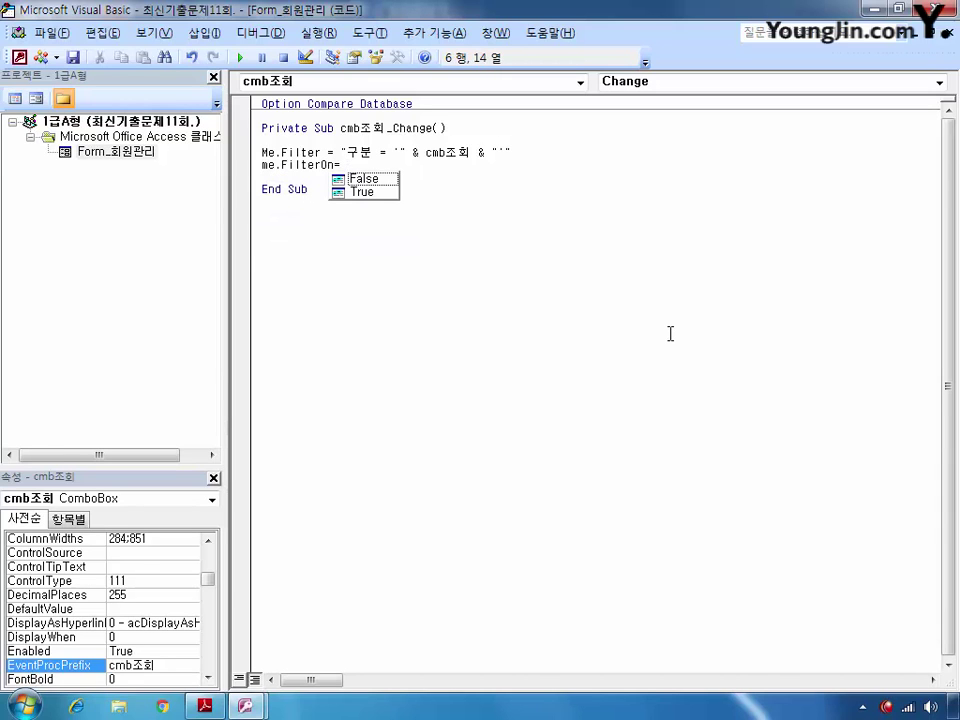
pyautogui.press('Tab')
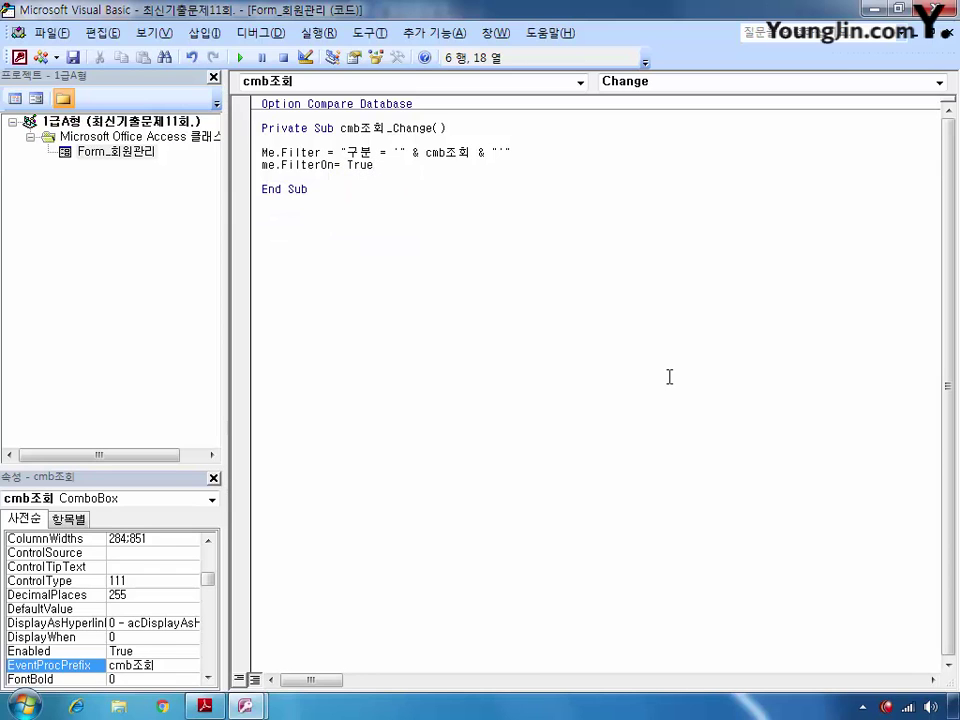
pyautogui.click(670, 377)
pyautogui.click(945, 9)
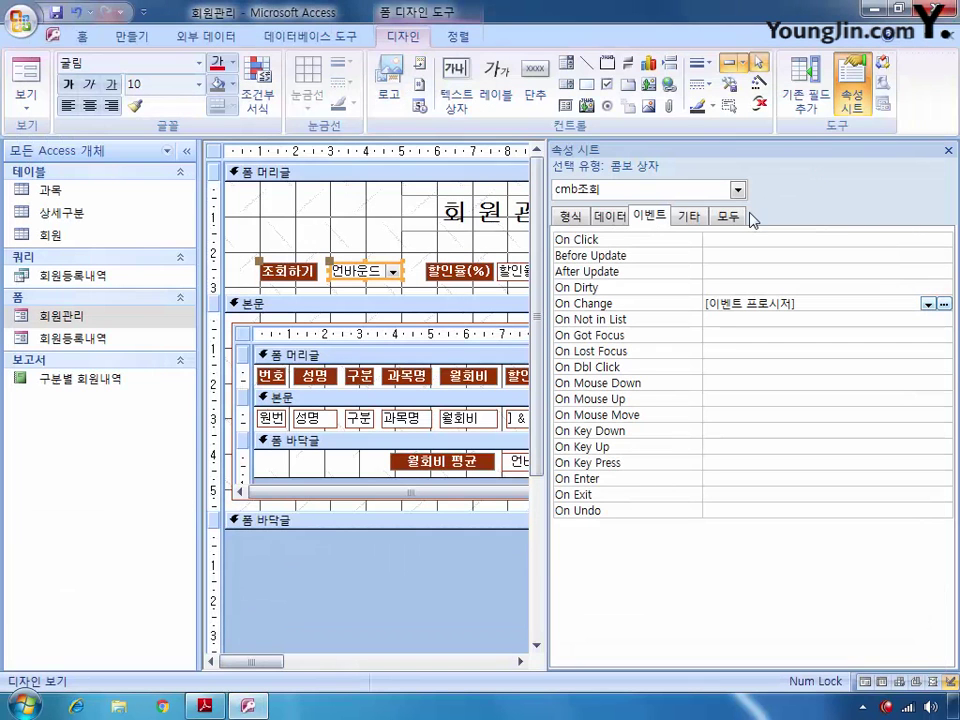
# Create an On Click event procedure for the cmd보고서 command button and open it in the code editor
pyautogui.hotkey('ctrl', 'F4')
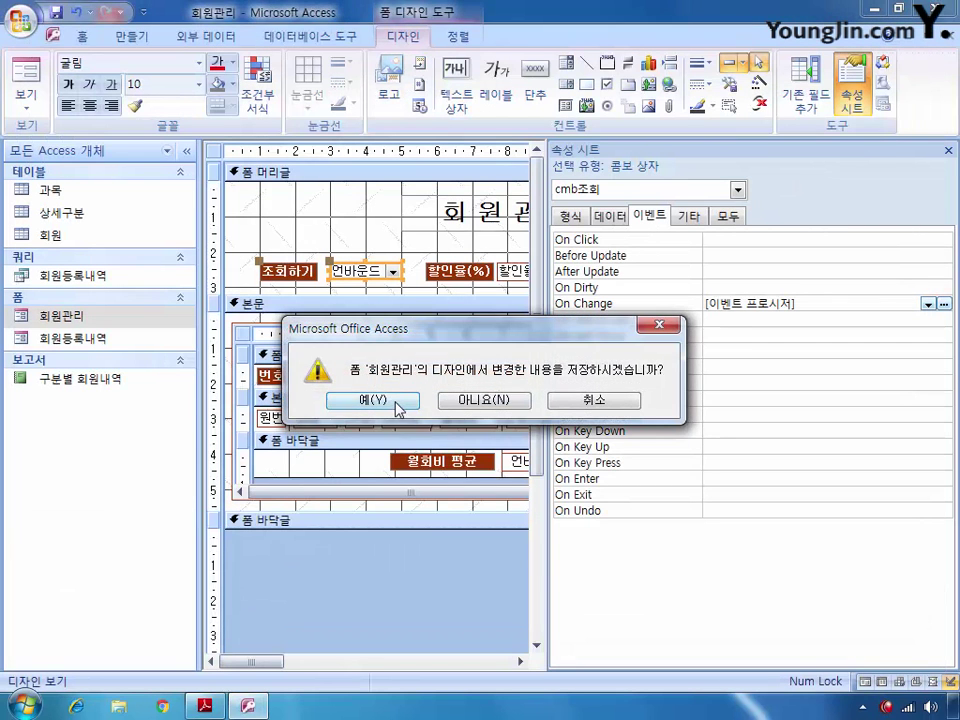
pyautogui.click(594, 400)
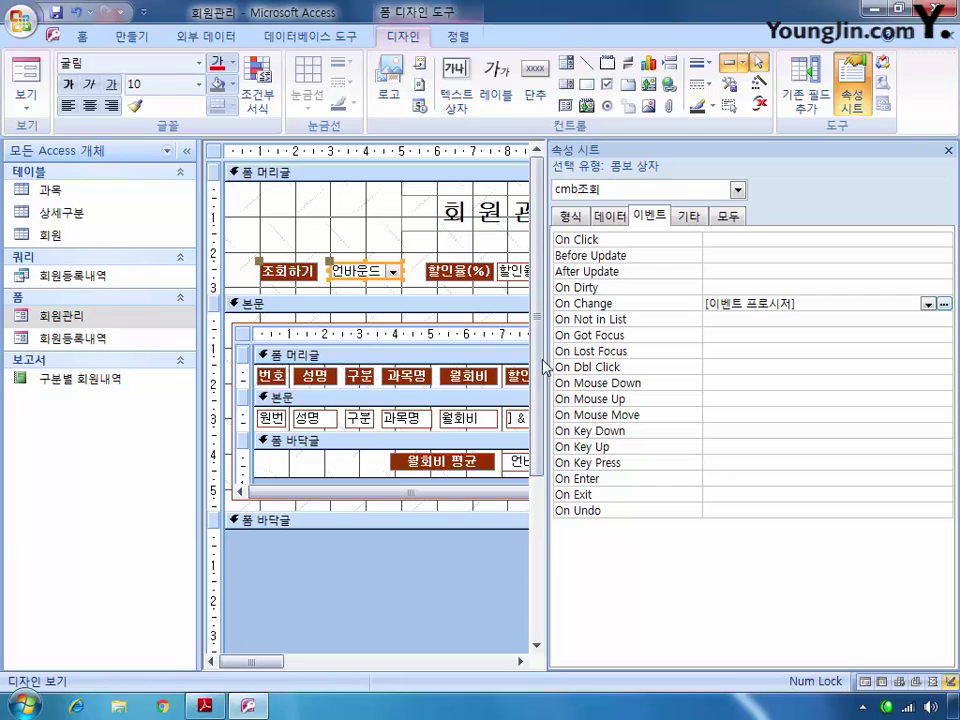
pyautogui.click(737, 190)
pyautogui.click(735, 228)
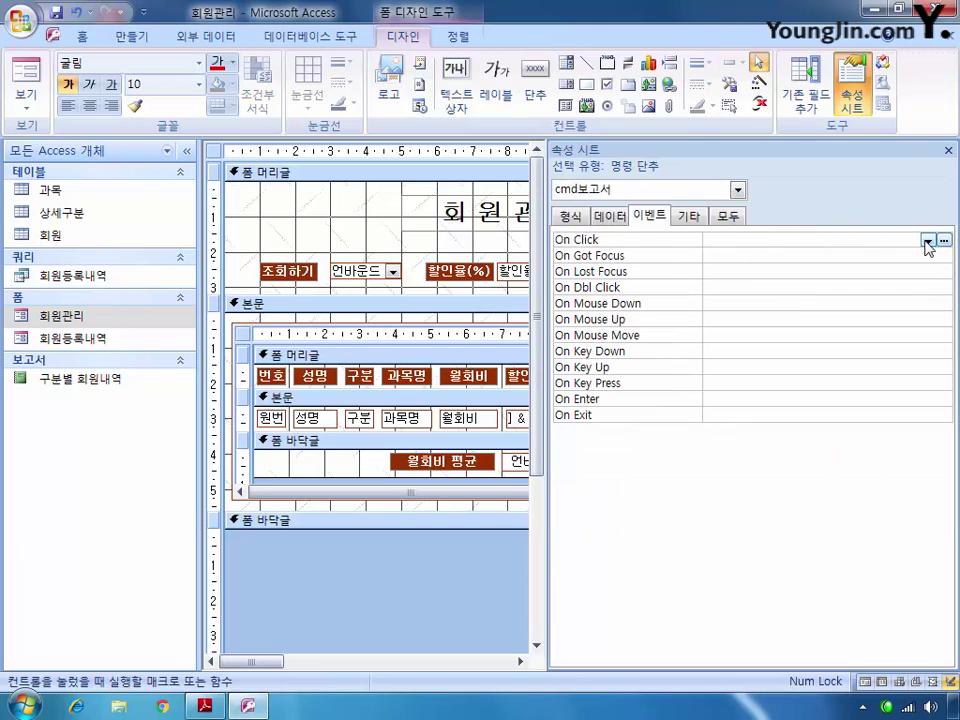
pyautogui.click(927, 240)
pyautogui.click(896, 257)
pyautogui.click(943, 240)
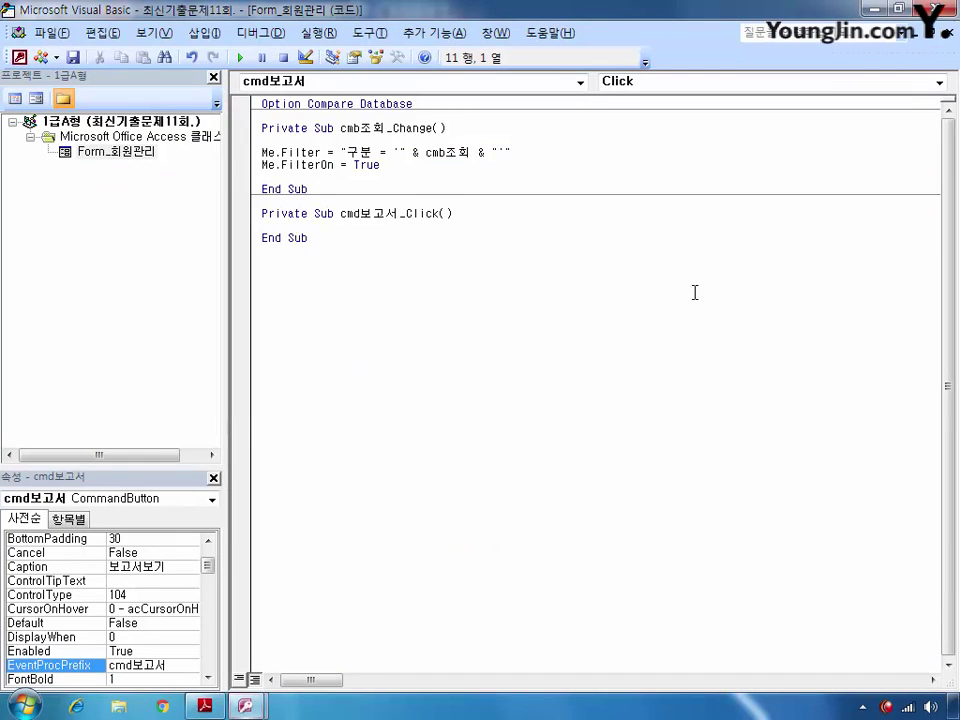
# In the cmd보고서_Click procedure, write DoCmd.OpenReport "구분별 회원내역", acViewPreview
pyautogui.write('docmd.')
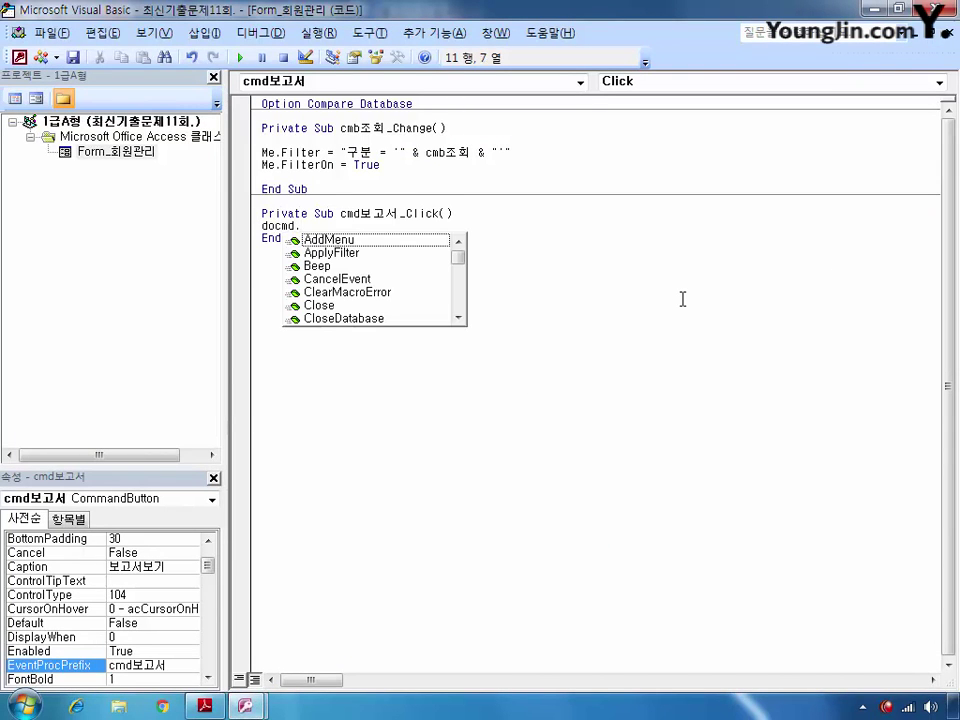
pyautogui.write('openre')
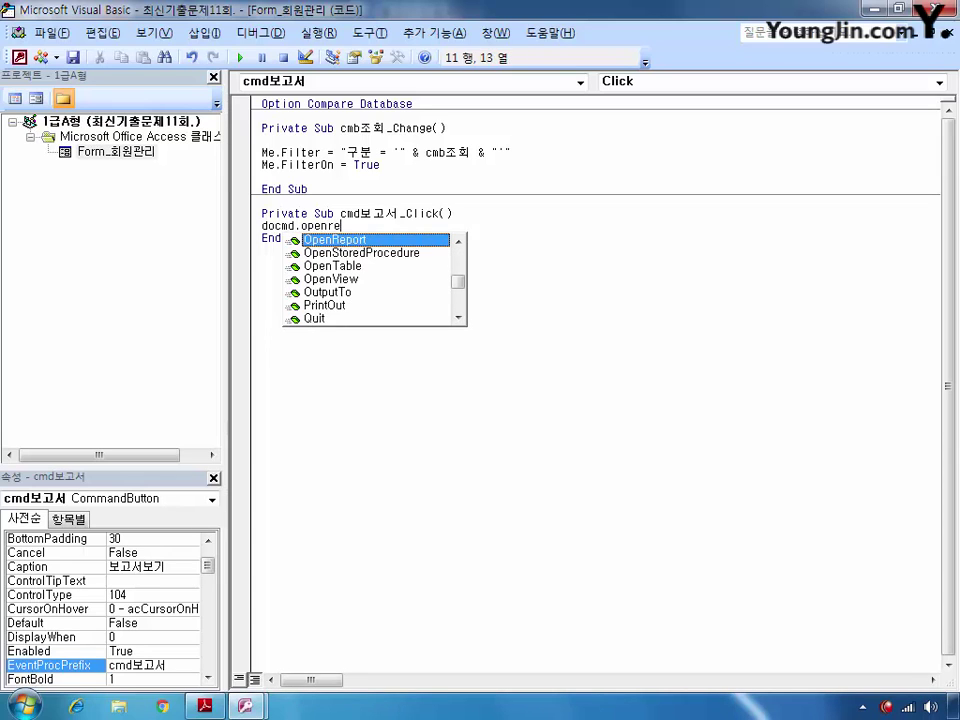
pyautogui.press('Tab')
pyautogui.write('"구분')
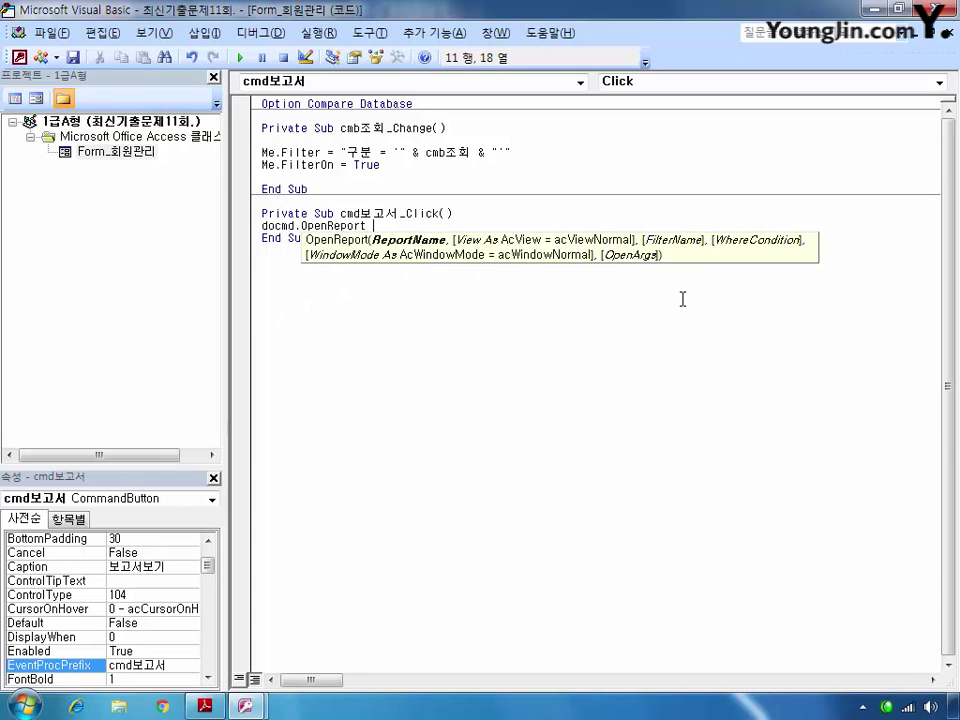
pyautogui.write('별 회원내역",')
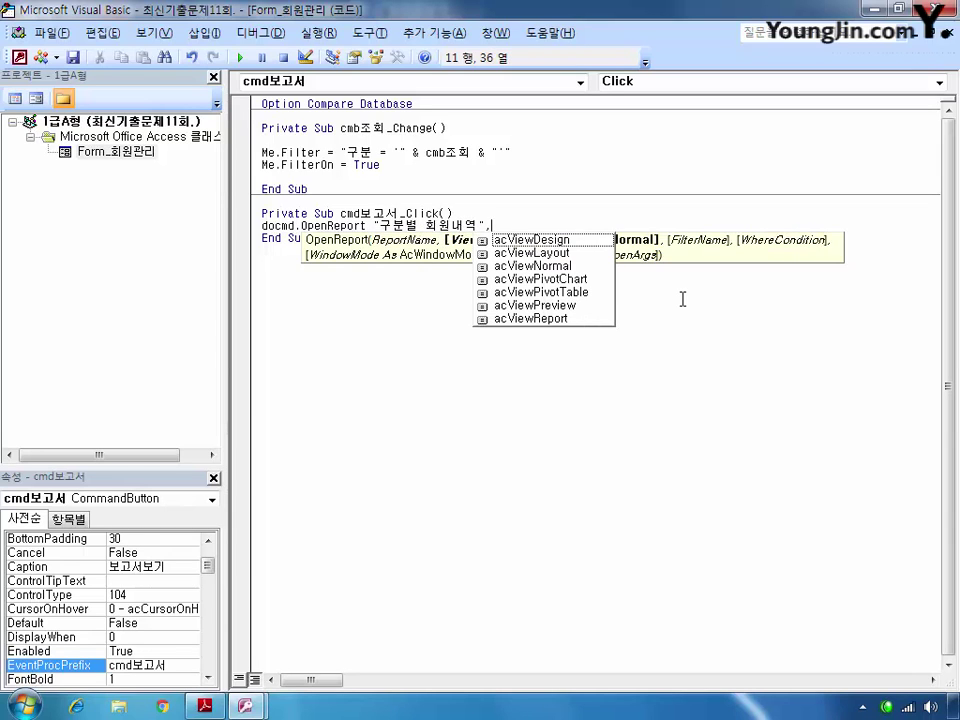
pyautogui.press('Down')
pyautogui.press('Down')
pyautogui.press('Down')
pyautogui.press('Down')
pyautogui.press('Down')
pyautogui.press('Tab')
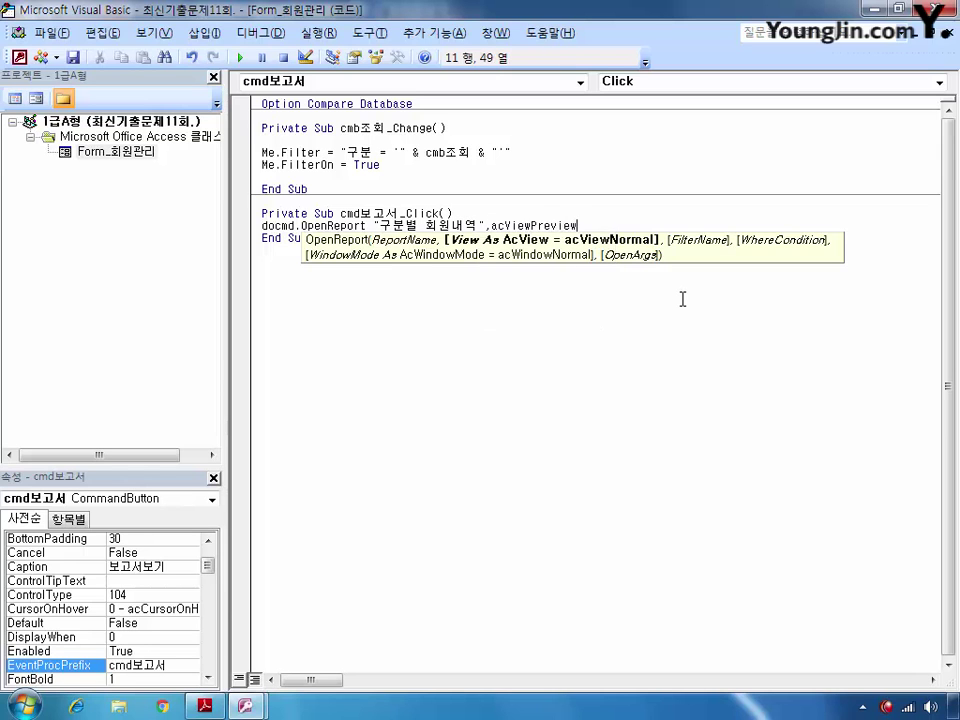
pyautogui.press('Down')
pyautogui.press('Down')
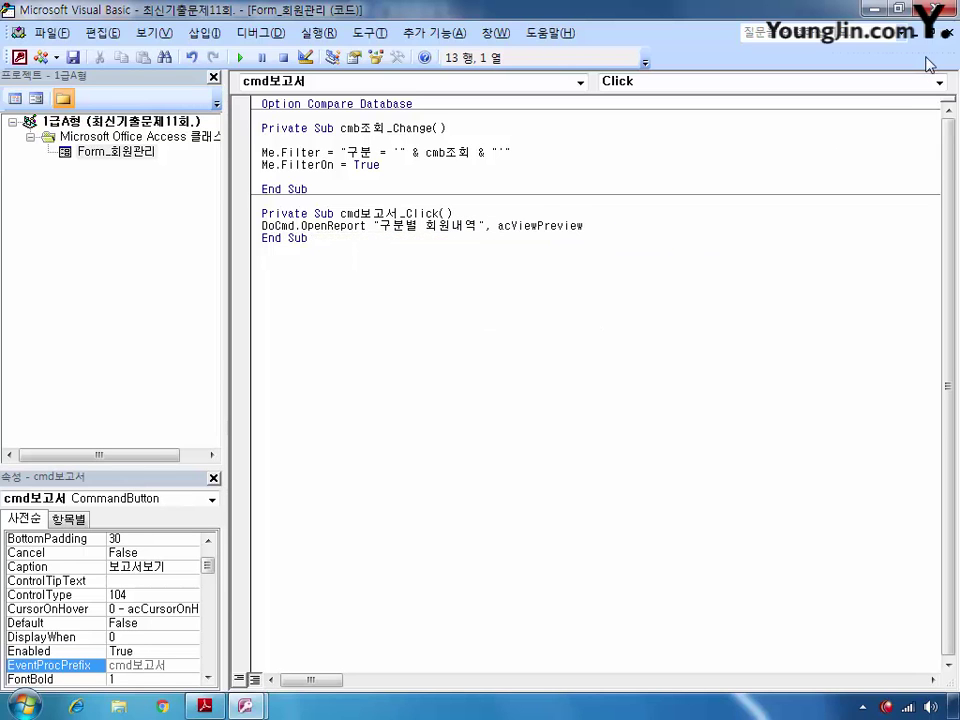
# Close the code editor, then save and close the 회원관리 form
pyautogui.click(946, 9)
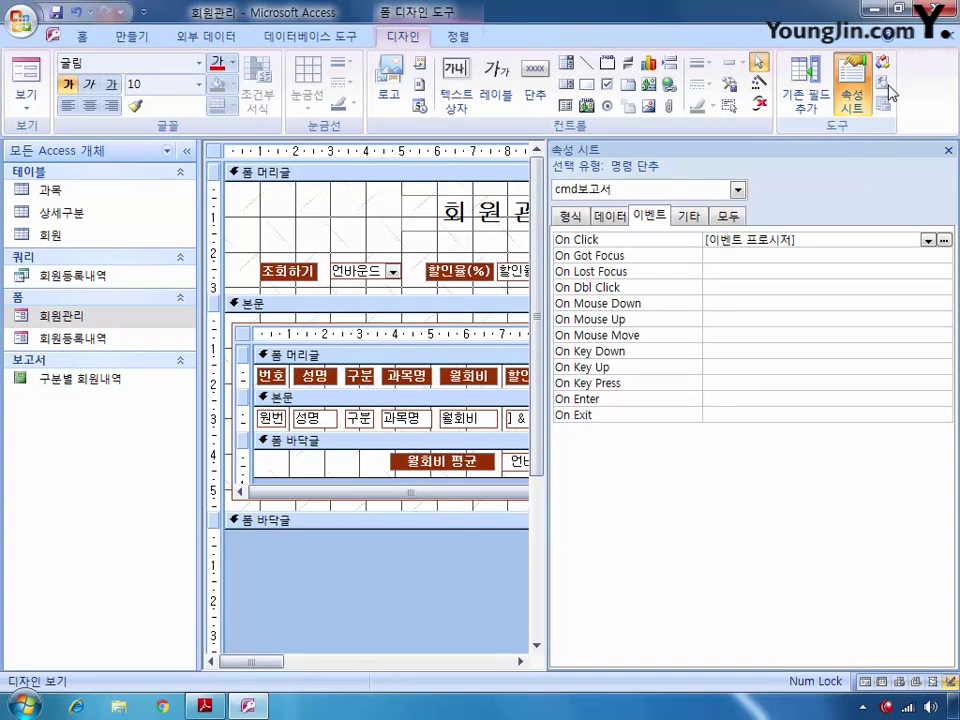
pyautogui.click(947, 37)
pyautogui.click(373, 400)
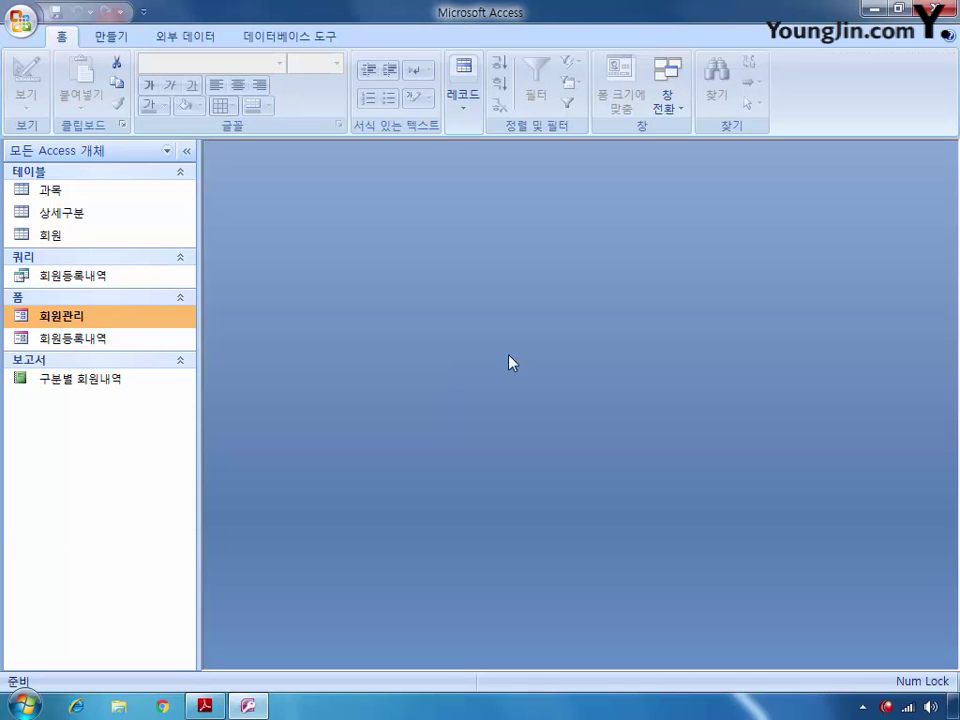
# Create a new query in design view with the 과목 and 회원 tables, and close the property sheet
pyautogui.click(117, 36)
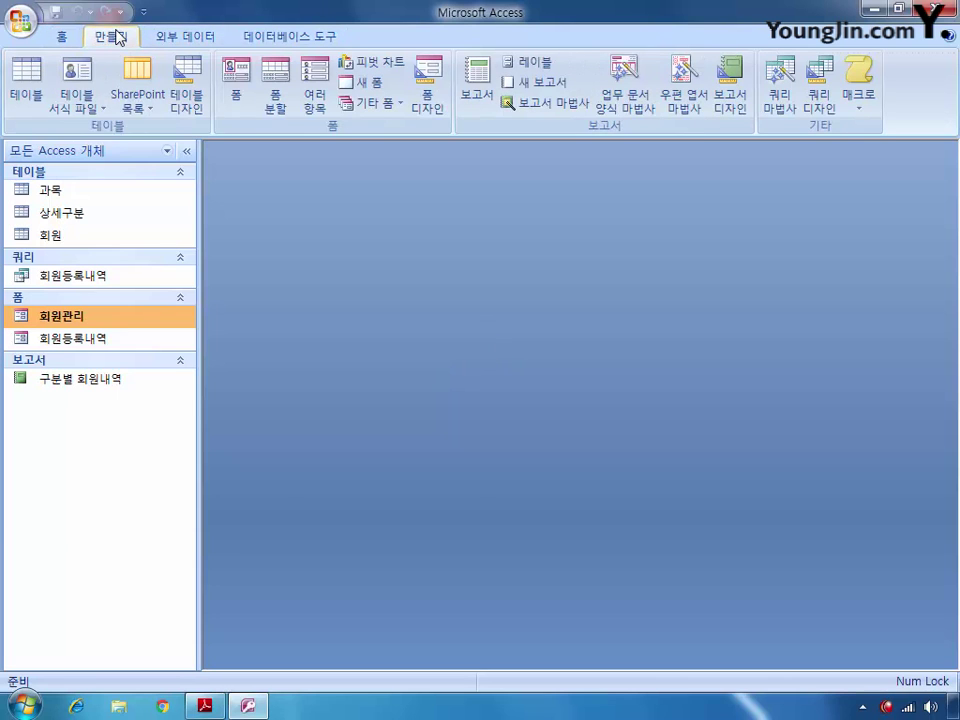
pyautogui.click(819, 88)
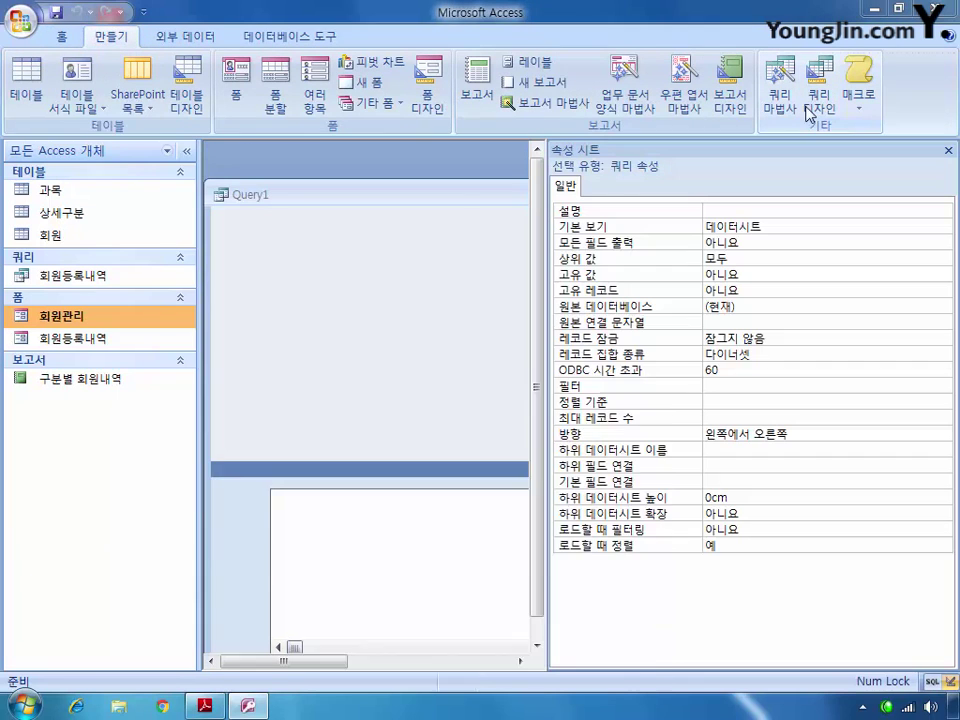
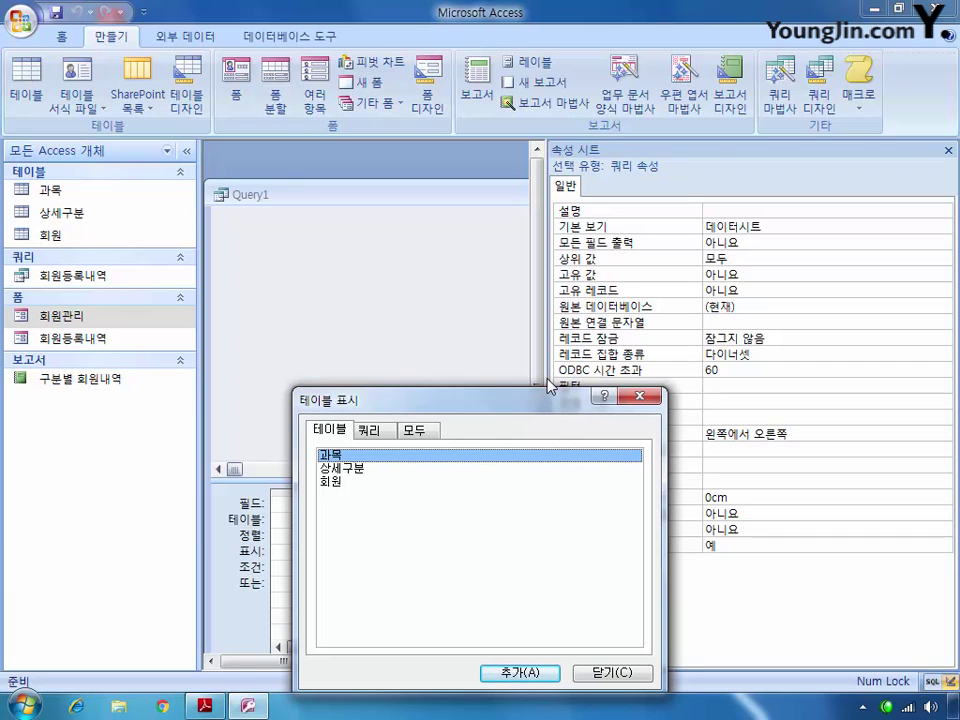
pyautogui.keyDown('ctrl'); pyautogui.click(340, 482); pyautogui.keyUp('ctrl')
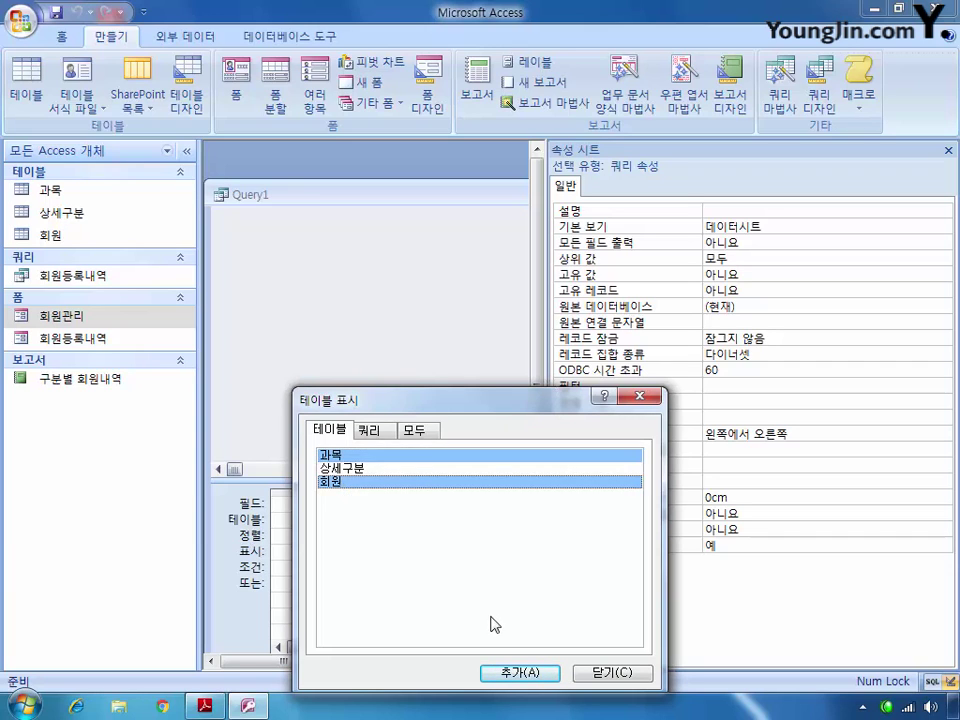
pyautogui.click(510, 672)
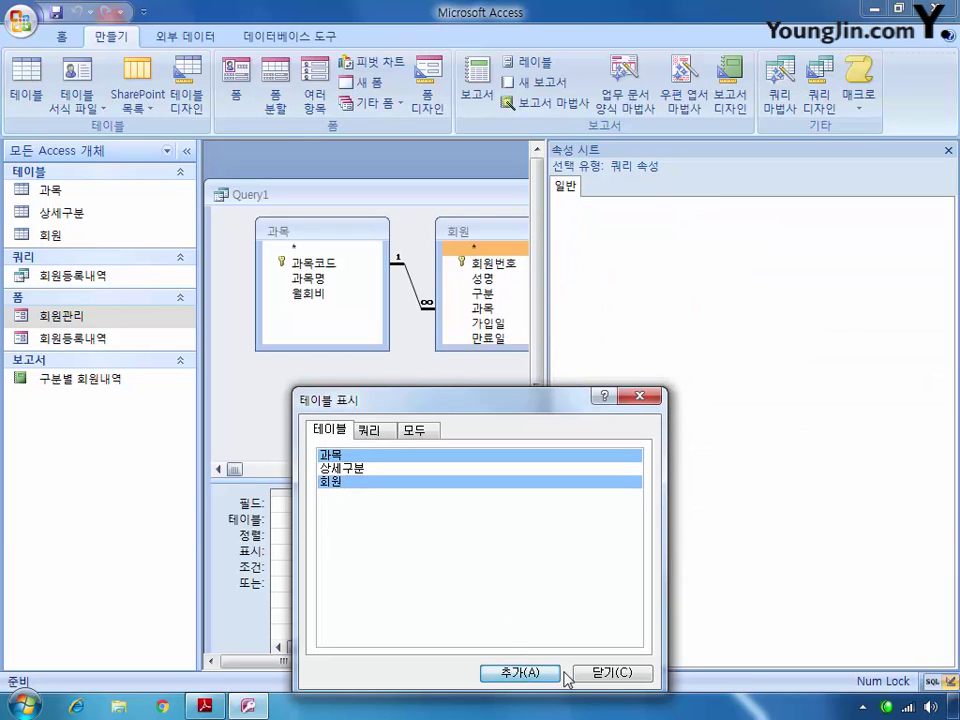
pyautogui.click(594, 676)
pyautogui.click(948, 150)
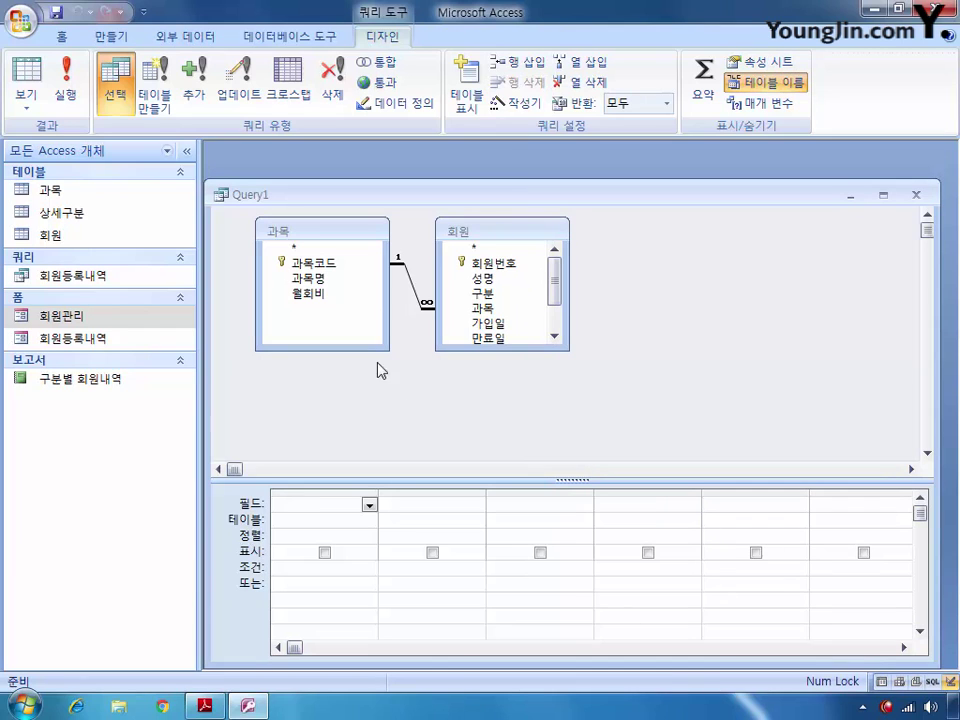
# Add the fields 회원번호, 성명, 과목명, 월회비, 가입일 and 만료일 to the query design grid
pyautogui.doubleClick(505, 266)
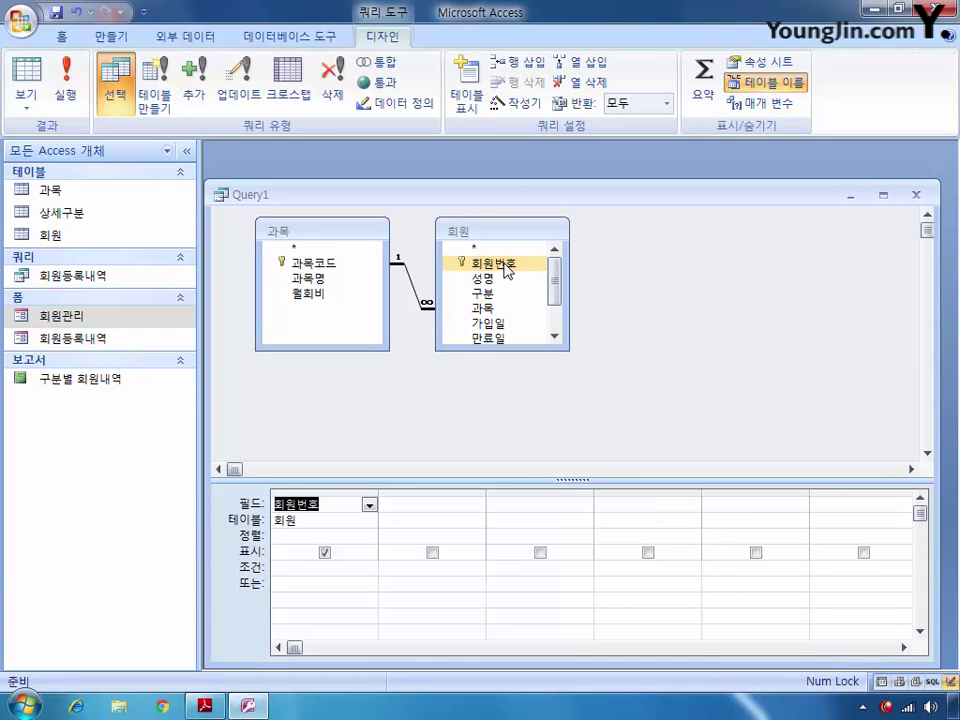
pyautogui.doubleClick(470, 279)
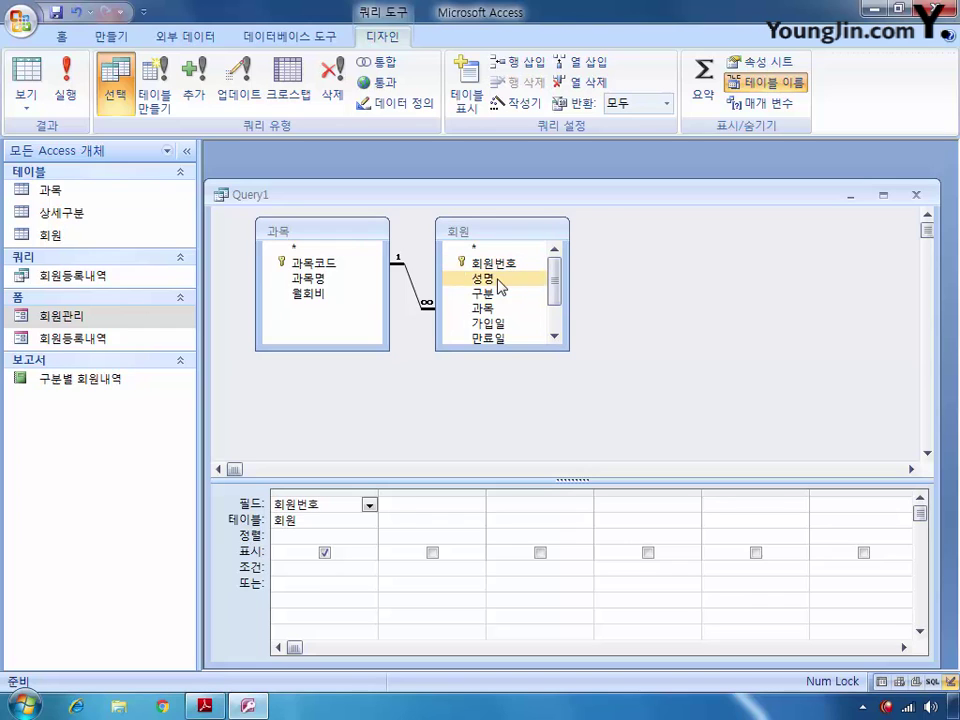
pyautogui.doubleClick(314, 279)
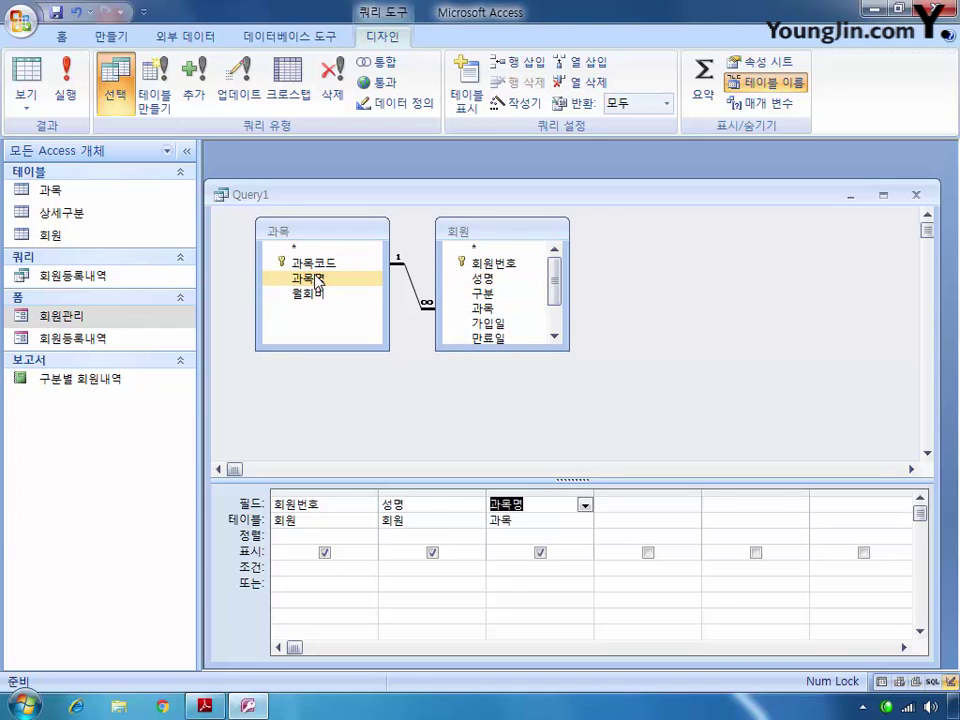
pyautogui.doubleClick(326, 296)
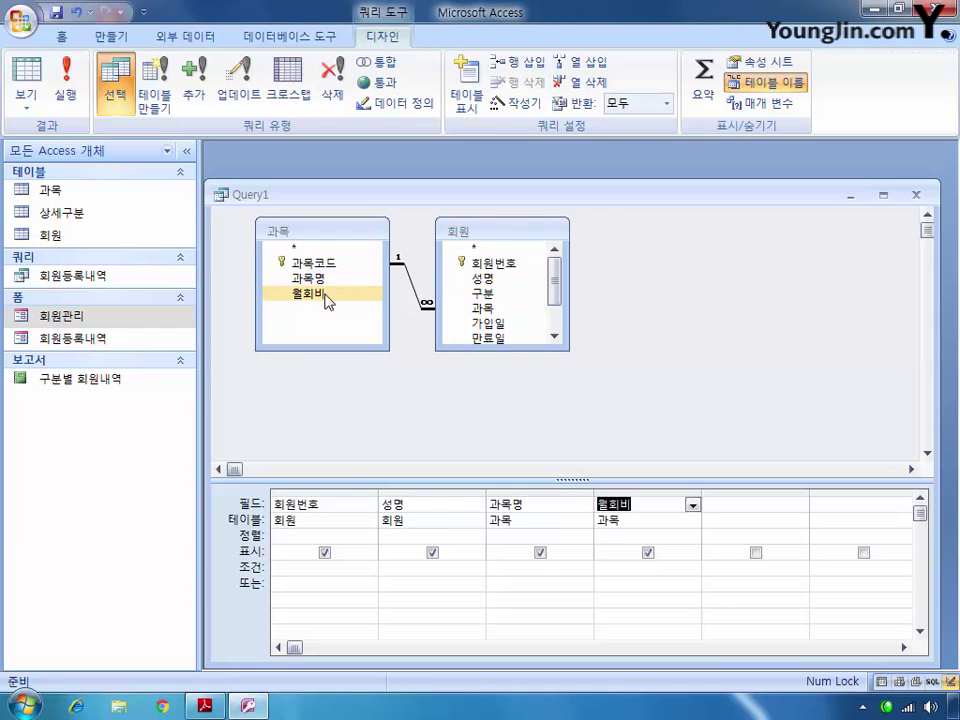
pyautogui.doubleClick(488, 325)
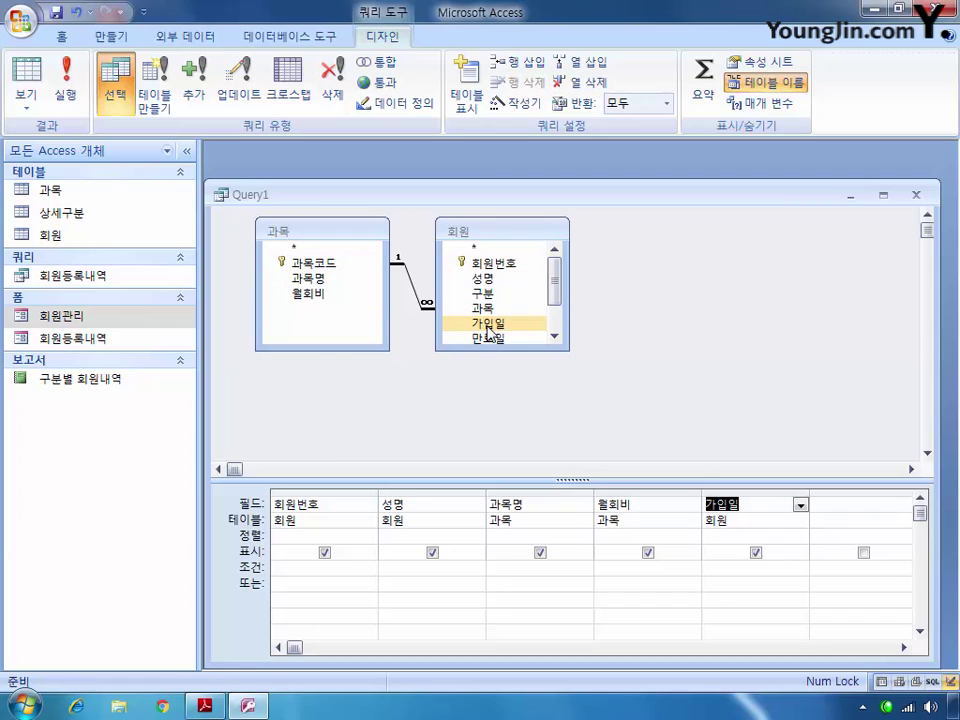
pyautogui.doubleClick(497, 339)
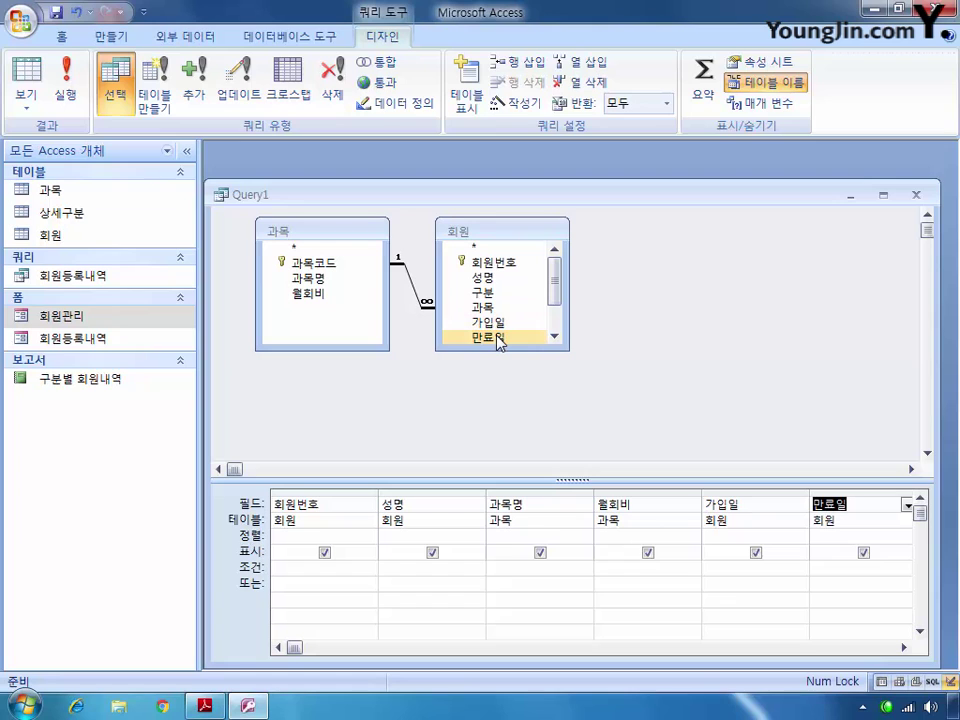
pyautogui.click(497, 324)
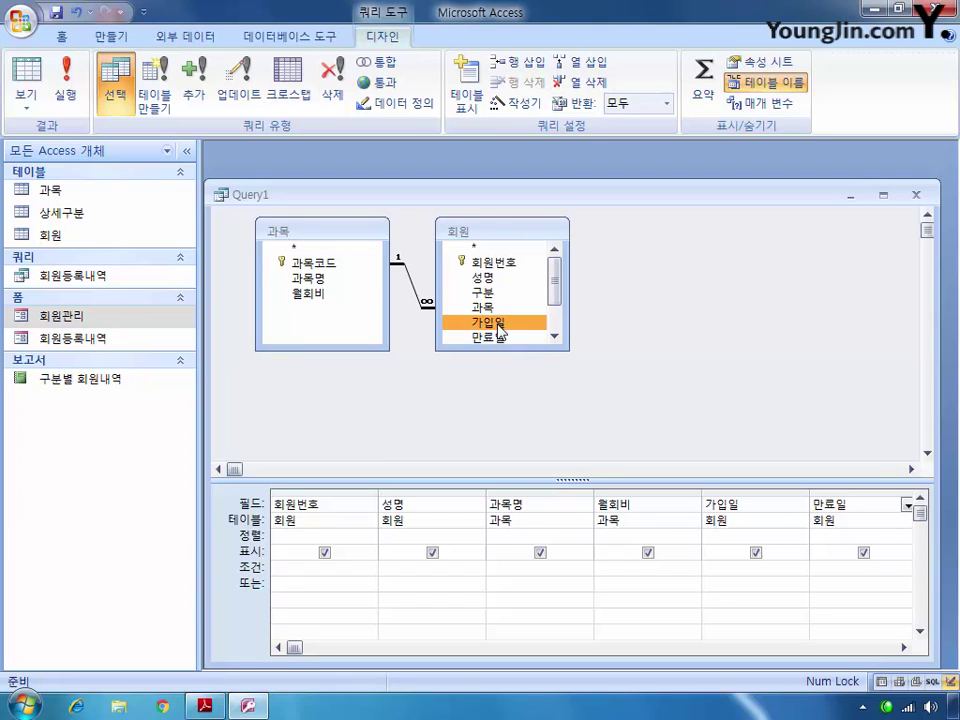
# Add a second 가입일 column from the 회원 table to the query grid and exclude it from the output
pyautogui.click(604, 422)
pyautogui.click(904, 647)
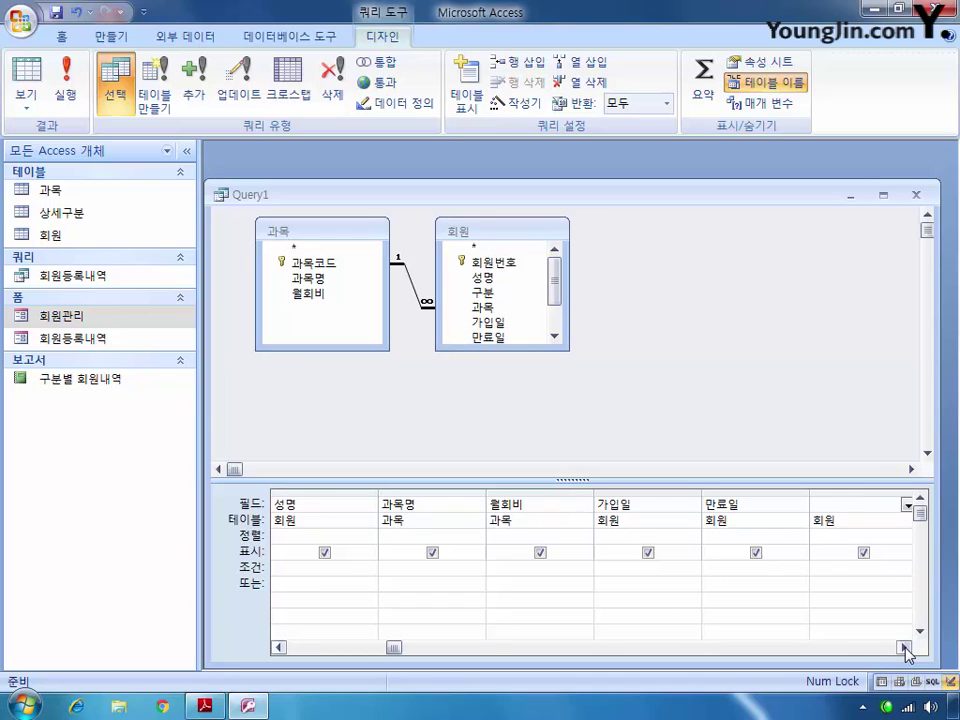
pyautogui.click(904, 647)
pyautogui.click(800, 505)
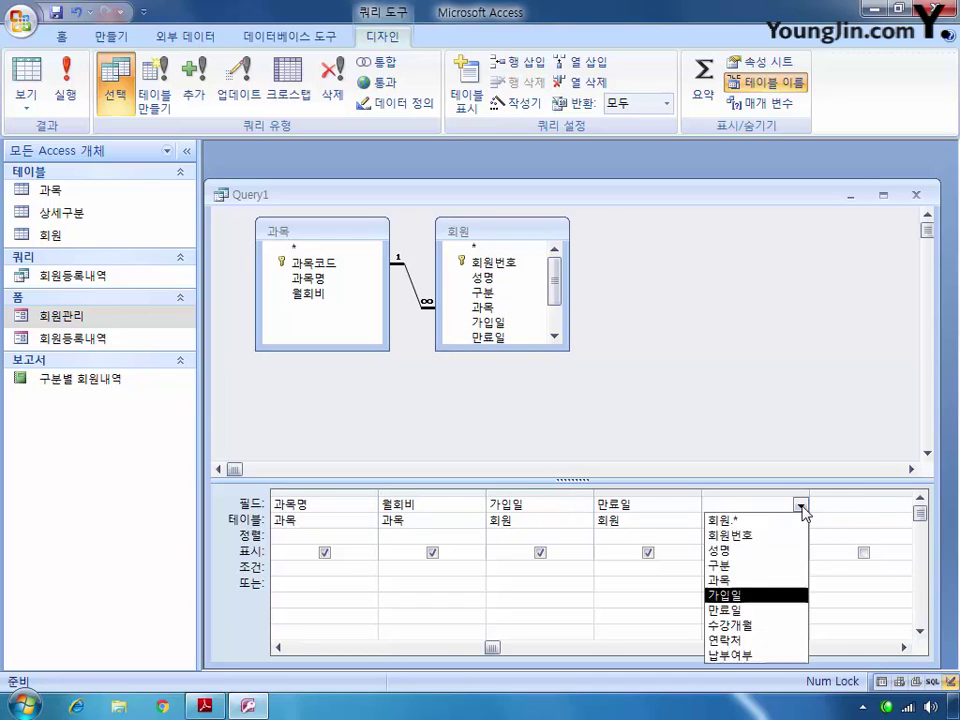
pyautogui.click(770, 595)
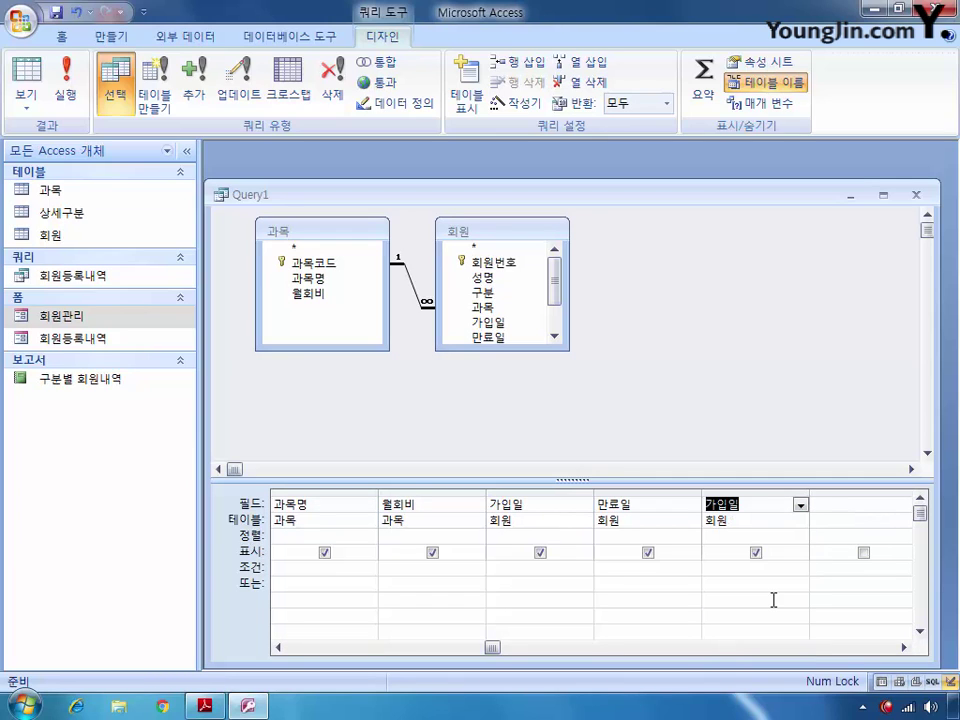
pyautogui.click(756, 553)
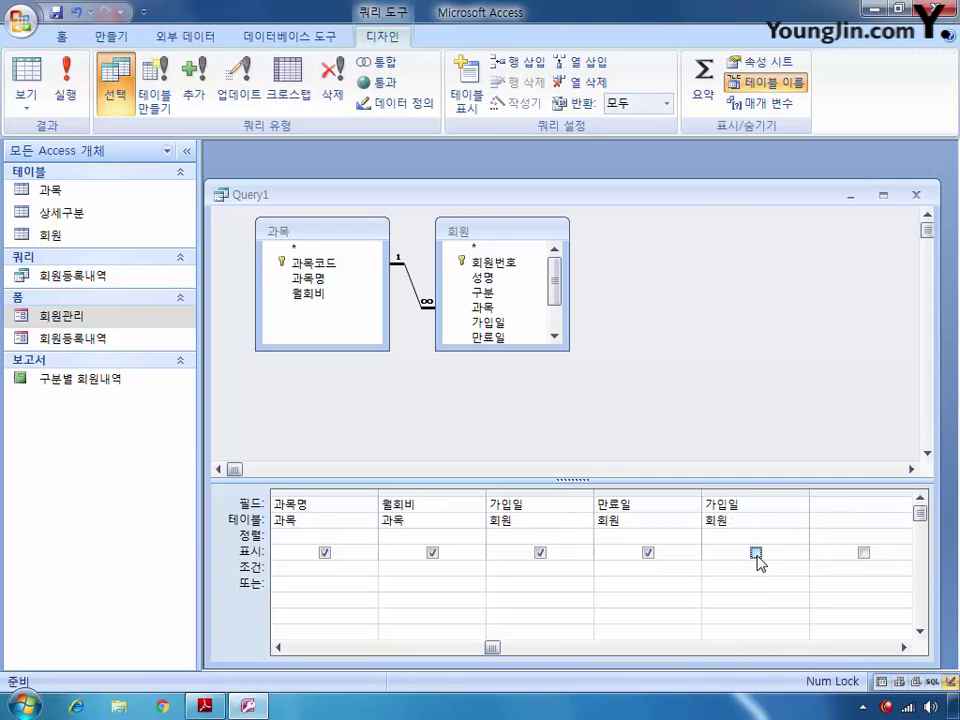
# Change the hidden 가입일 column's field to the expression Month([가입일])
pyautogui.click(724, 503)
pyautogui.write('mont')
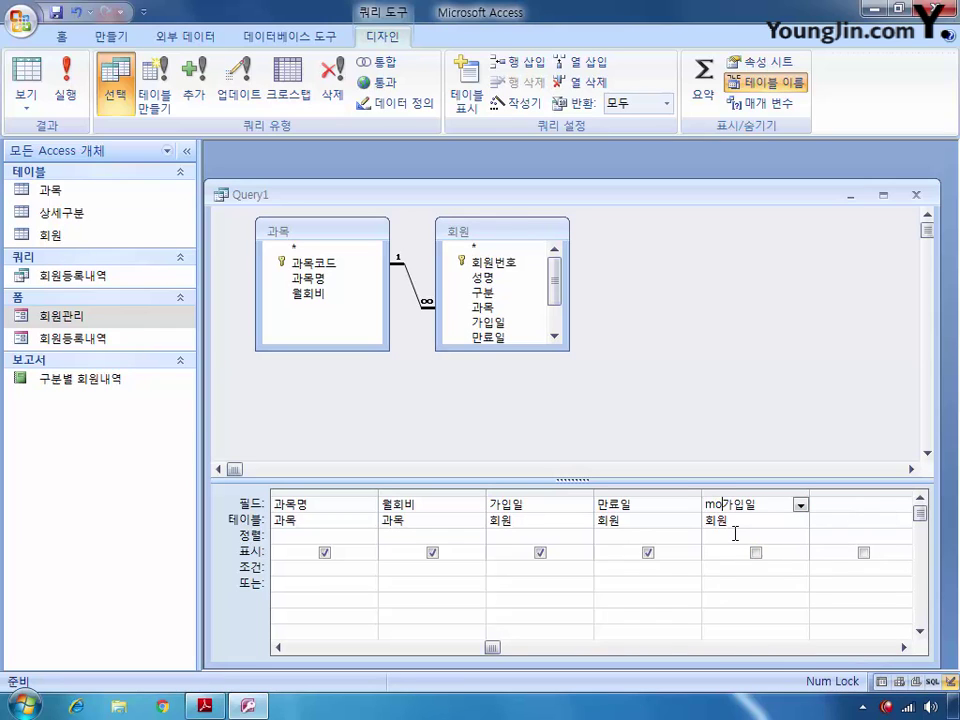
pyautogui.write('h([')
pyautogui.press('End')
pyautogui.write('])')
# Set the parameter criterion [조회 월 입력] on the Month([가입일]) column
pyautogui.click(716, 568)
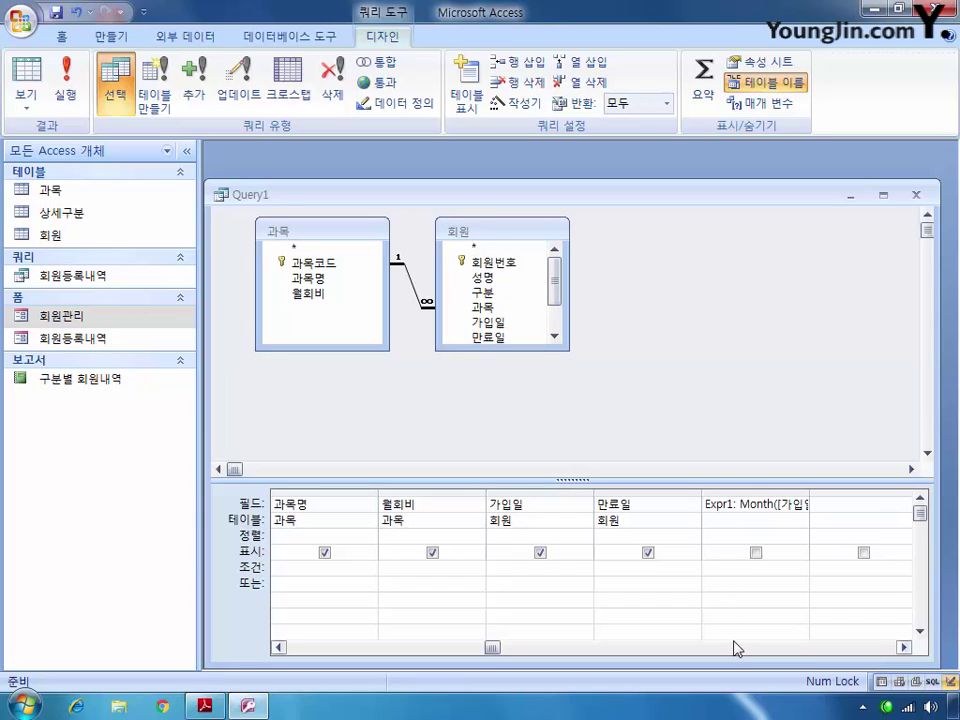
pyautogui.write('[whghl')
pyautogui.press('BackSpace')
pyautogui.press('BackSpace')
pyautogui.press('BackSpace')
pyautogui.press('BackSpace')
pyautogui.press('BackSpace')
pyautogui.write('조회우')
pyautogui.write('월 입력')
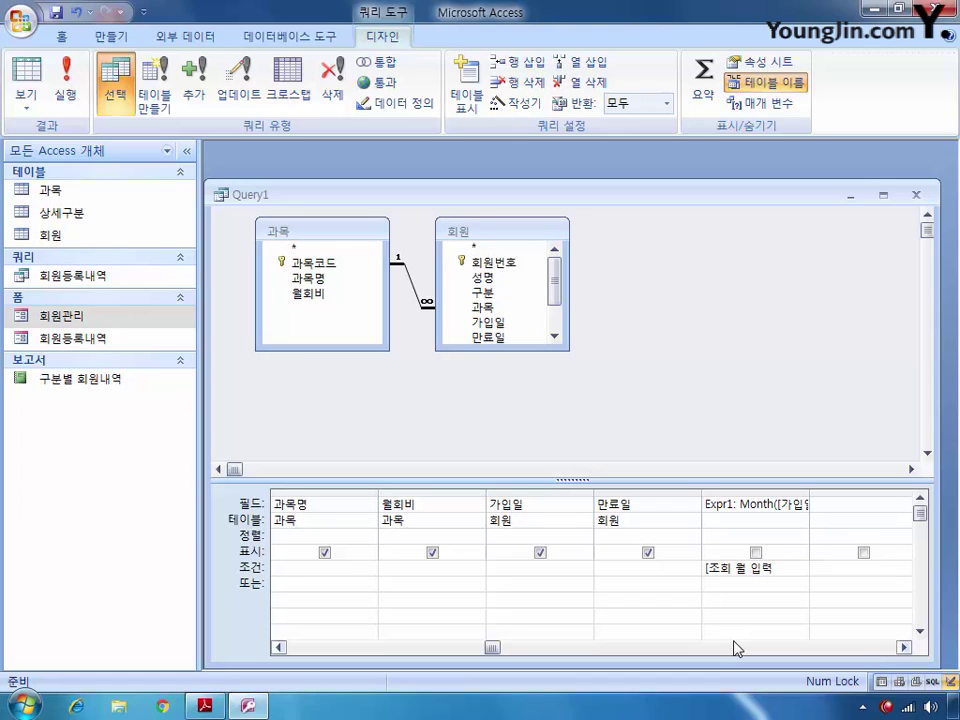
pyautogui.write(']')
# Close the query and save it as 가입월별조회
pyautogui.click(913, 198)
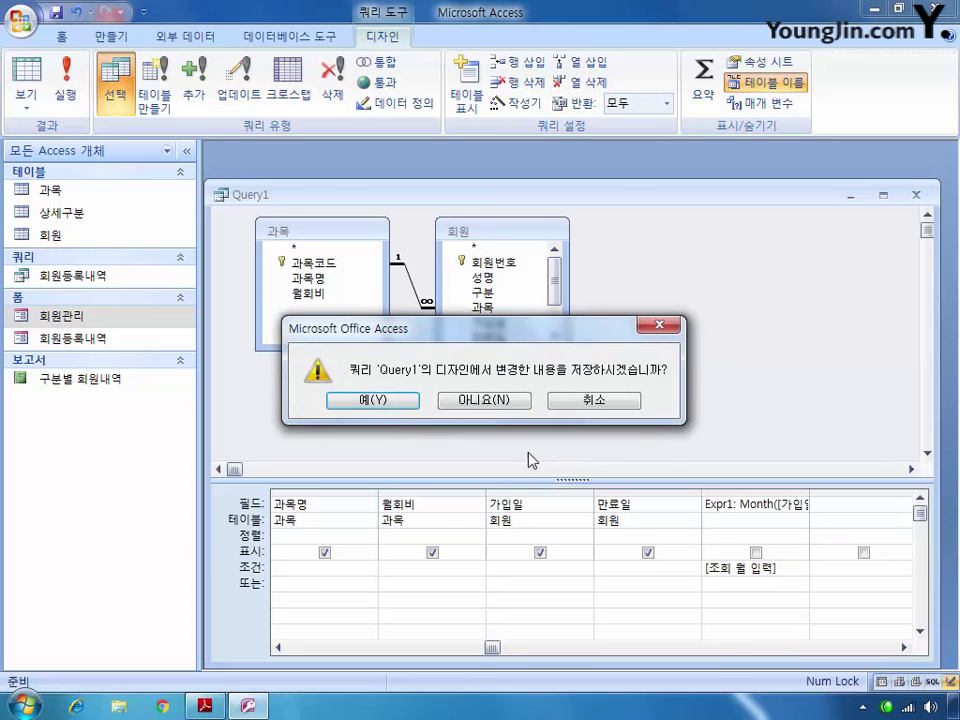
pyautogui.click(371, 396)
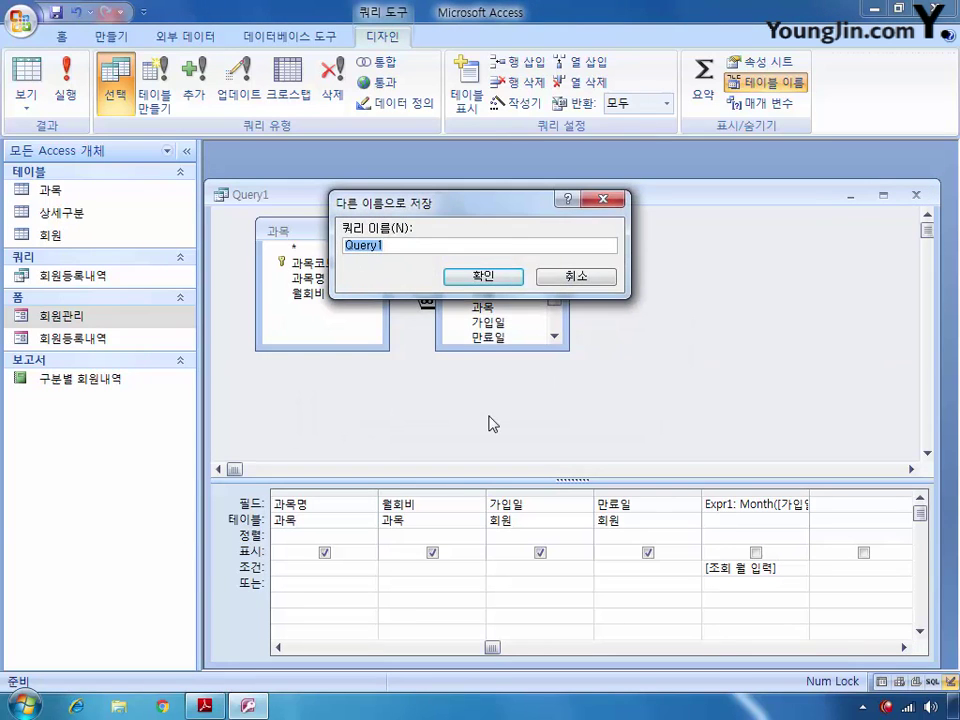
pyautogui.write('가입월별조회')
pyautogui.press('Return')
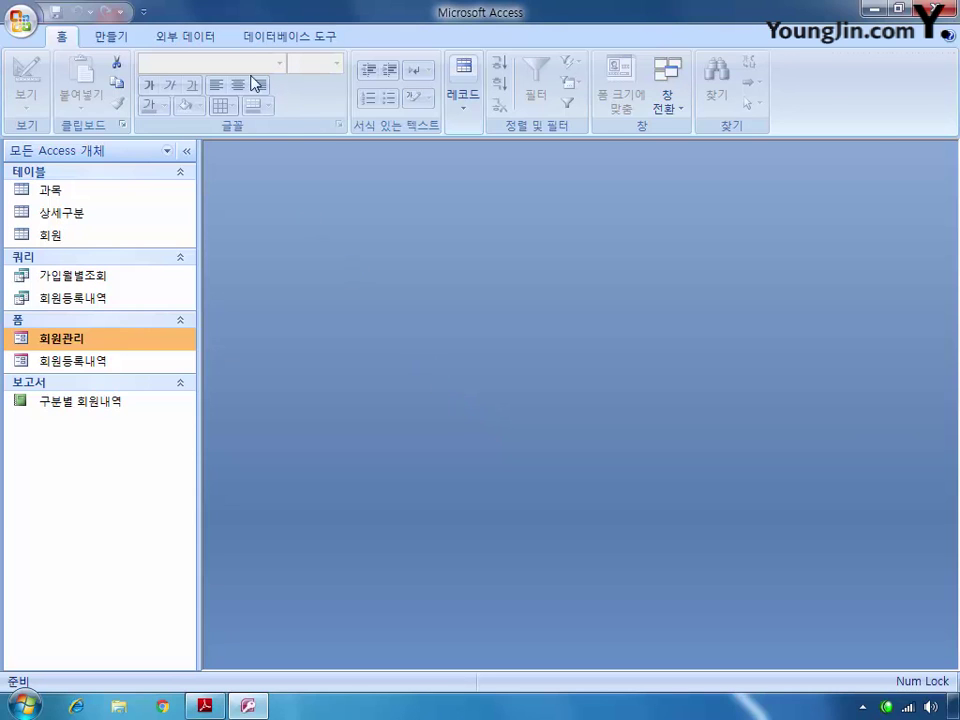
# Create a new query in design view based on the 회원등록내역 query and change its type to crosstab
pyautogui.click(120, 40)
pyautogui.click(815, 100)
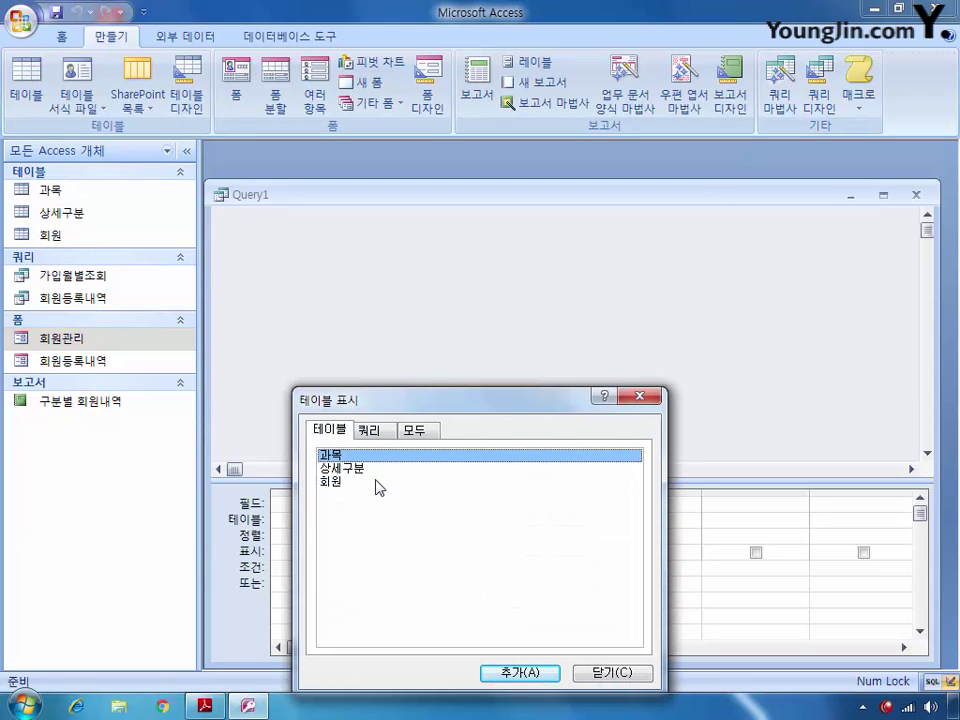
pyautogui.click(369, 430)
pyautogui.doubleClick(380, 470)
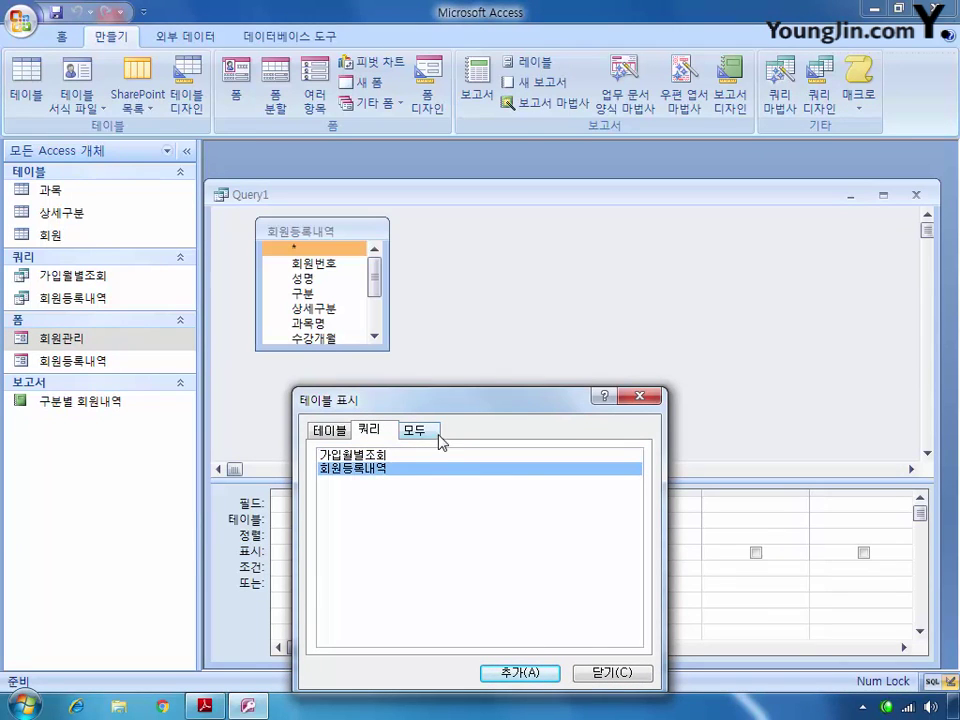
pyautogui.click(613, 676)
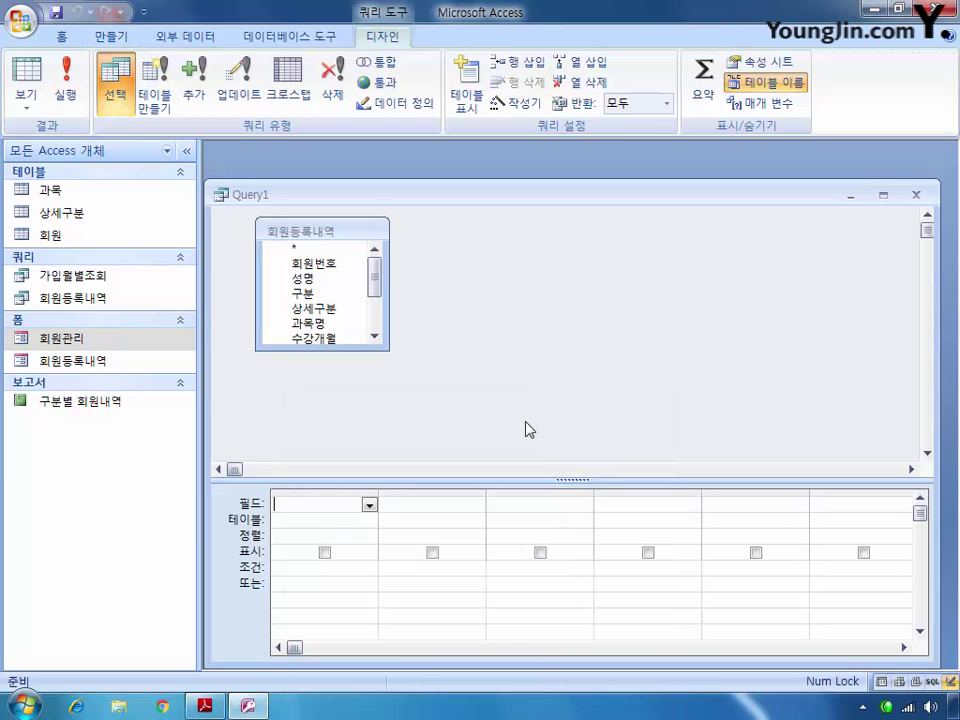
pyautogui.rightClick(519, 301)
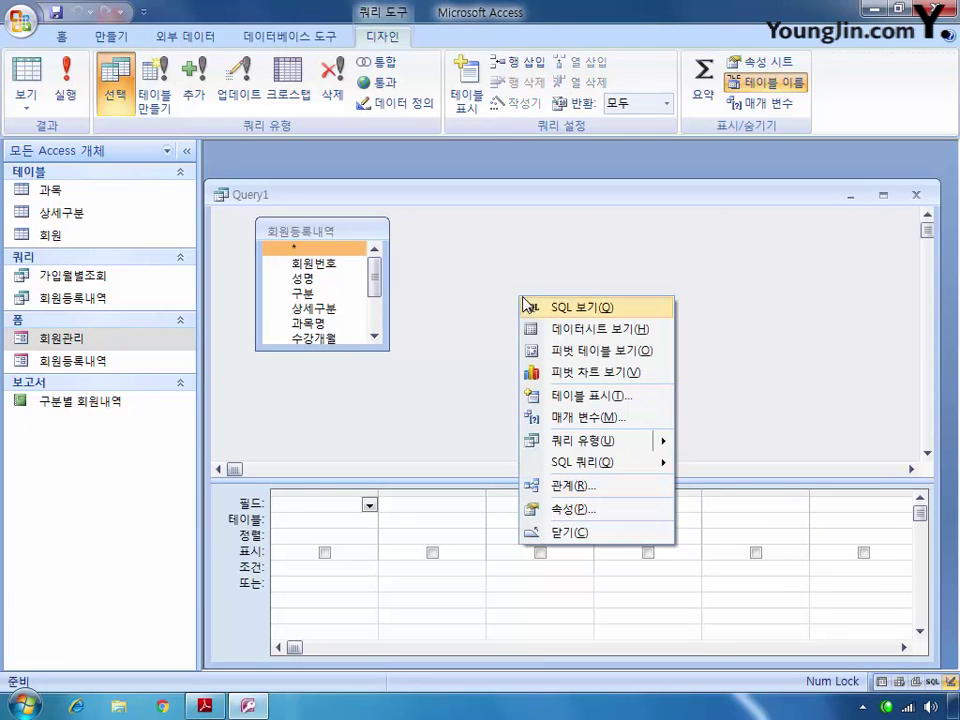
pyautogui.moveTo(613, 450)
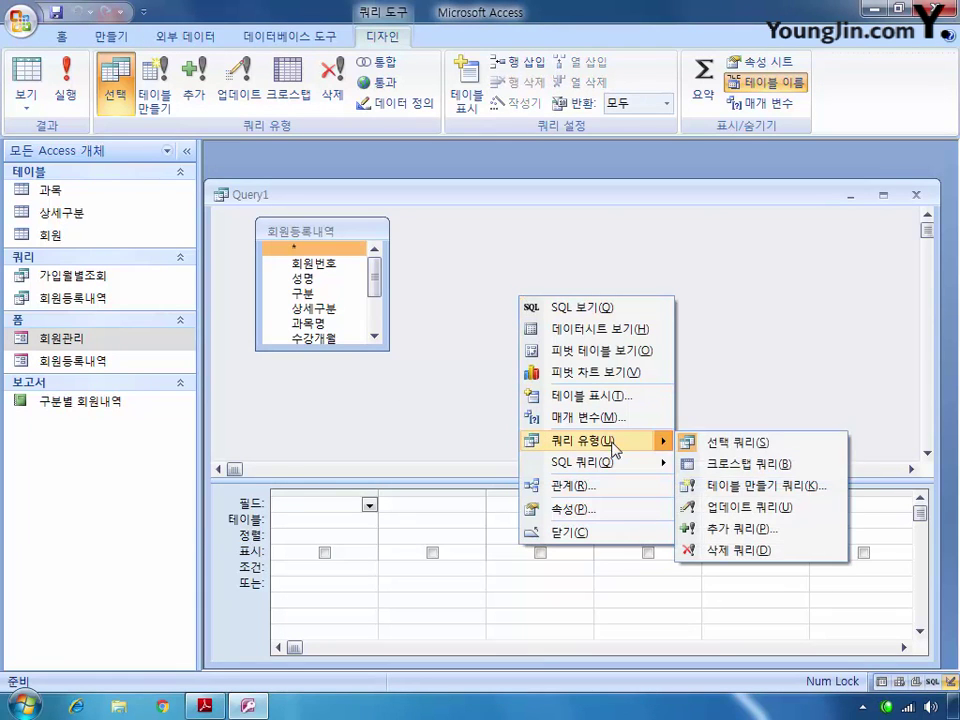
pyautogui.click(740, 462)
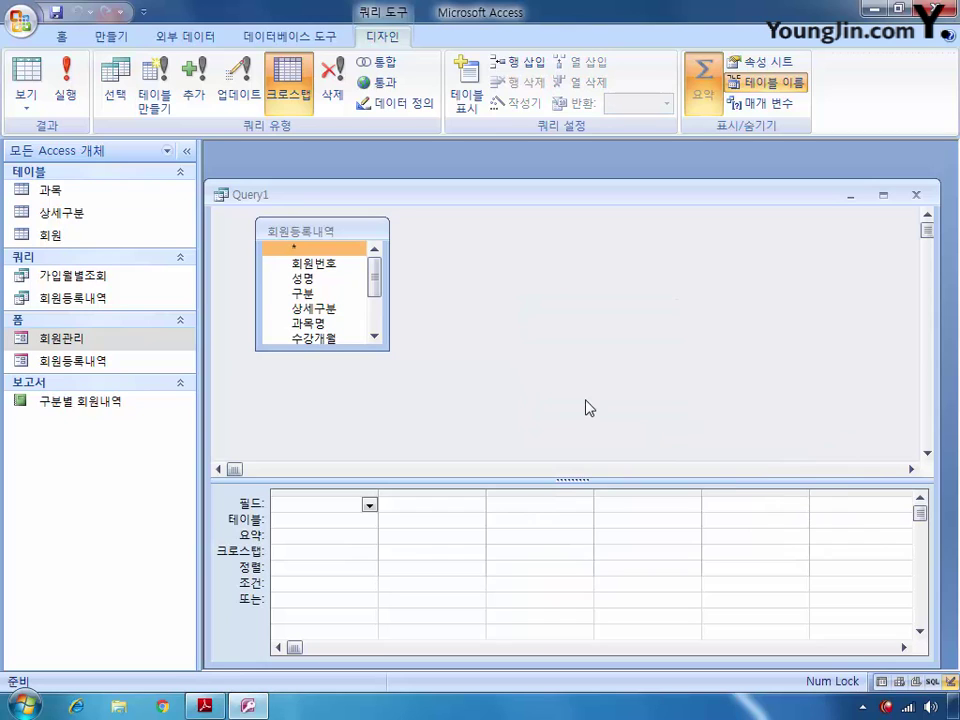
# Add the fields 구분, 상세구분, 과목명 and a second 과목명 to the crosstab design grid
pyautogui.doubleClick(320, 294)
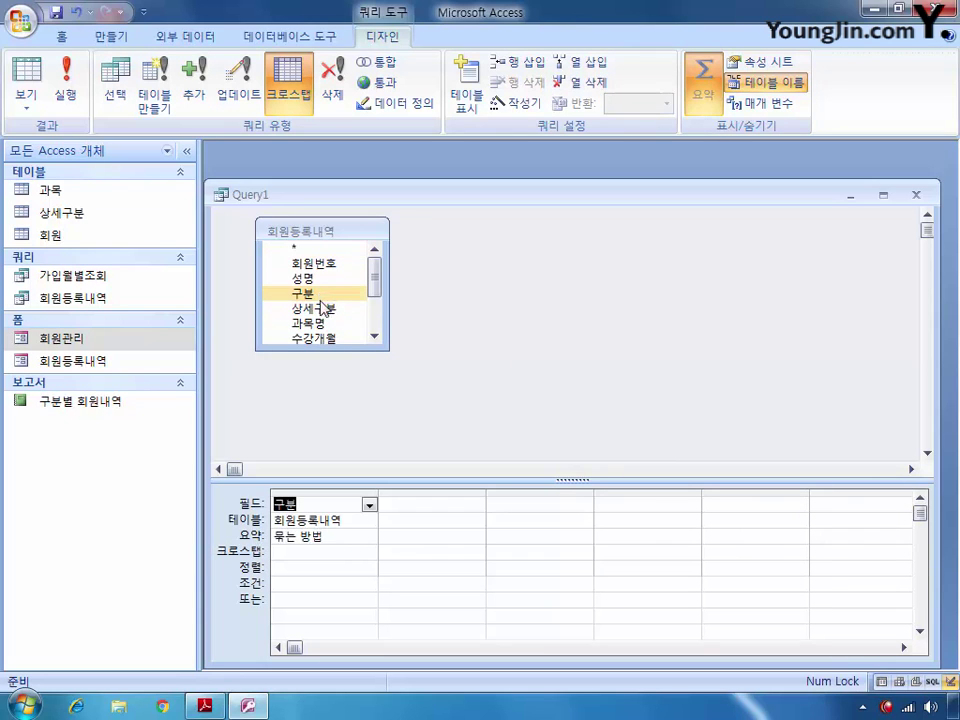
pyautogui.doubleClick(320, 309)
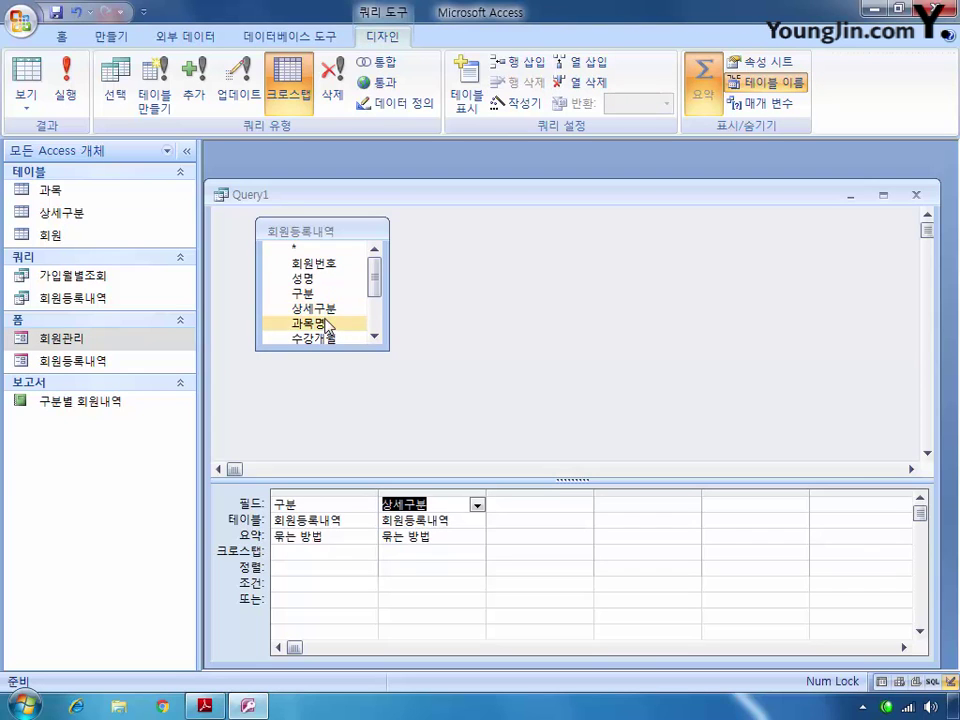
pyautogui.doubleClick(328, 325)
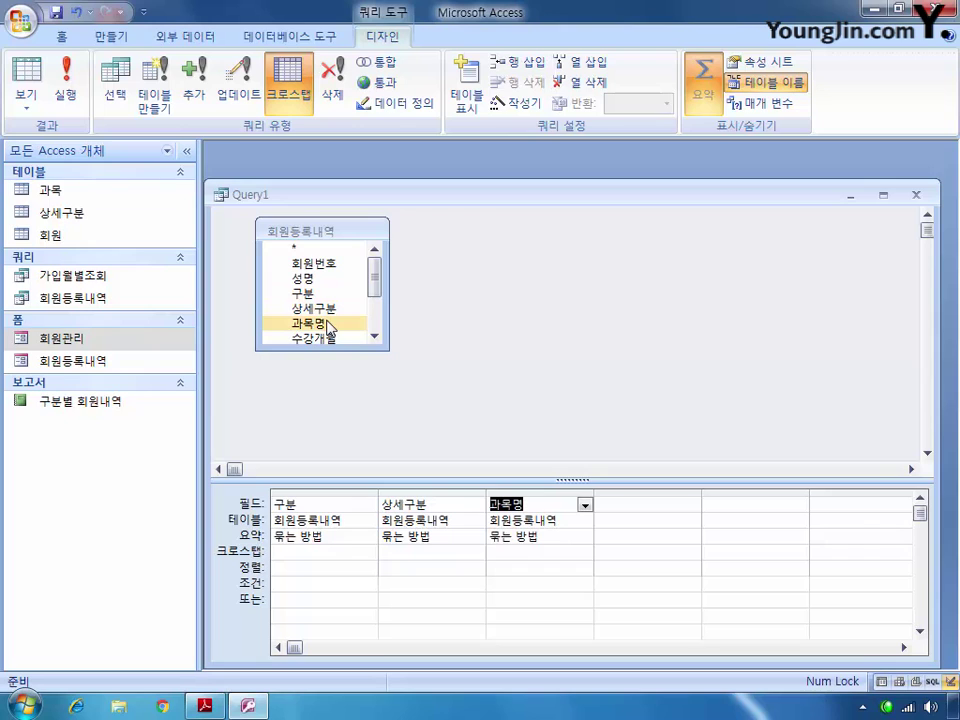
pyautogui.doubleClick(328, 325)
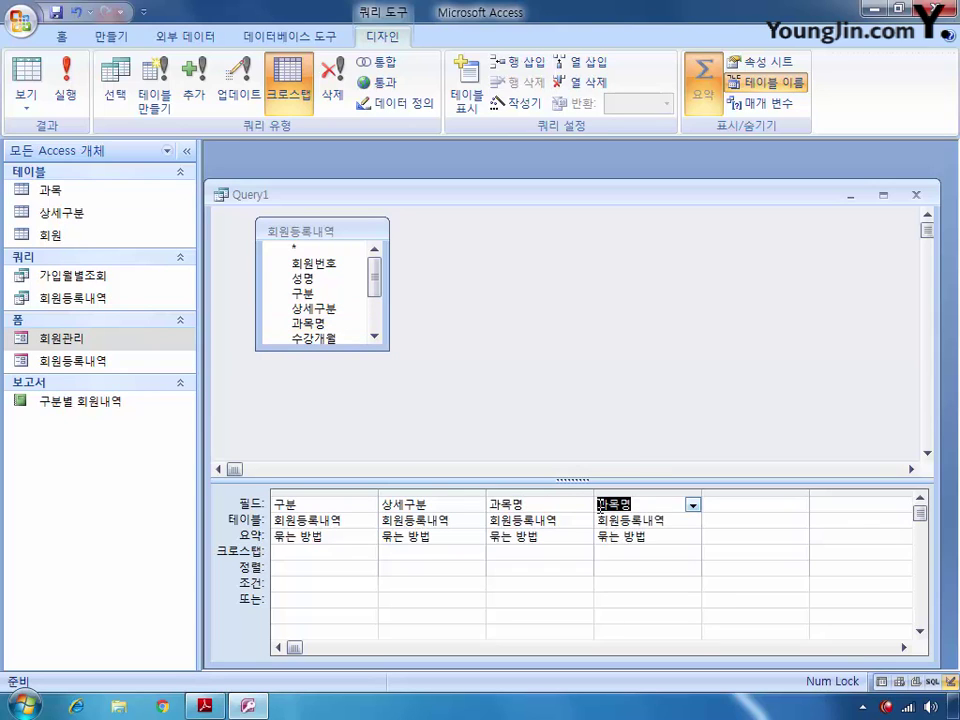
# Set the crosstab role of 구분 to 행 머리글, and of 상세구분 and the first 과목명 to 열 머리글
pyautogui.click(335, 552)
pyautogui.click(369, 553)
pyautogui.press('Down')
pyautogui.press('Return')
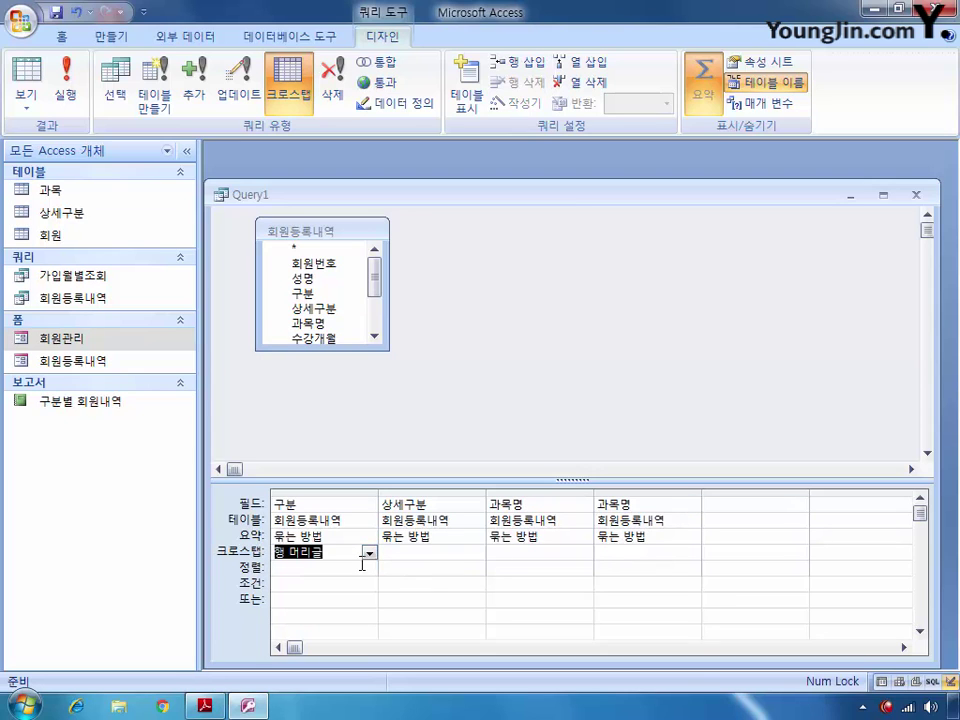
pyautogui.click(419, 556)
pyautogui.click(477, 553)
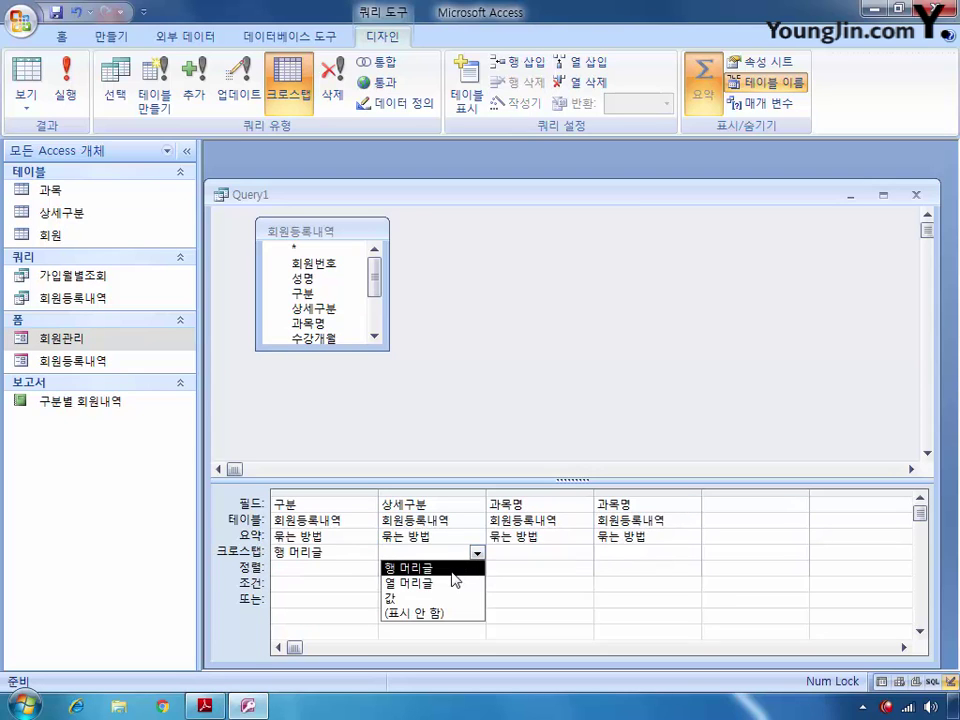
pyautogui.click(447, 581)
pyautogui.click(549, 553)
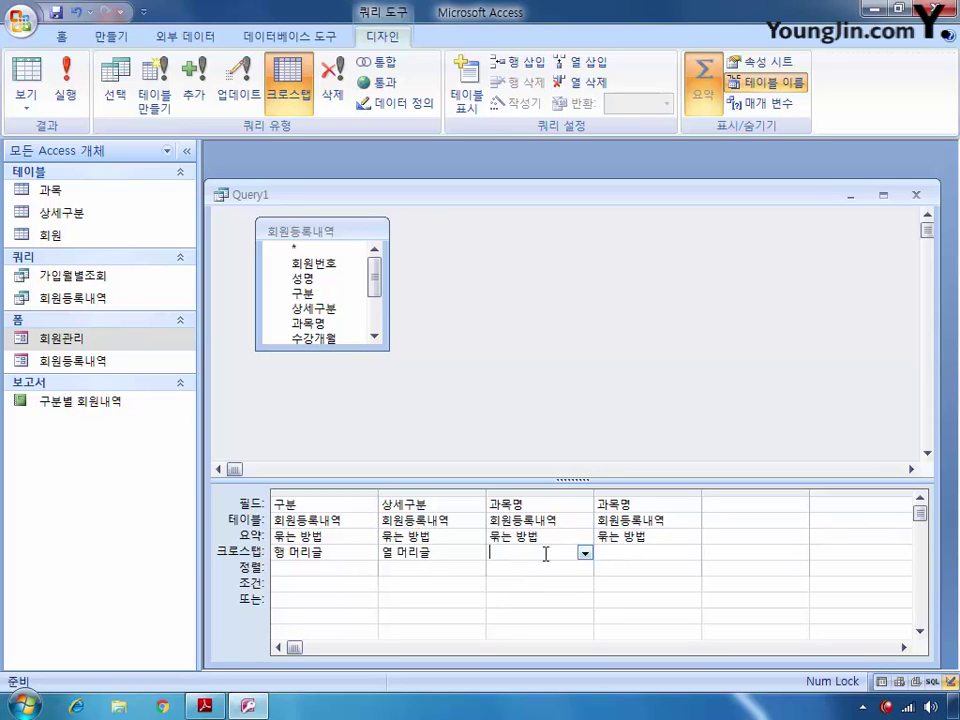
pyautogui.click(584, 553)
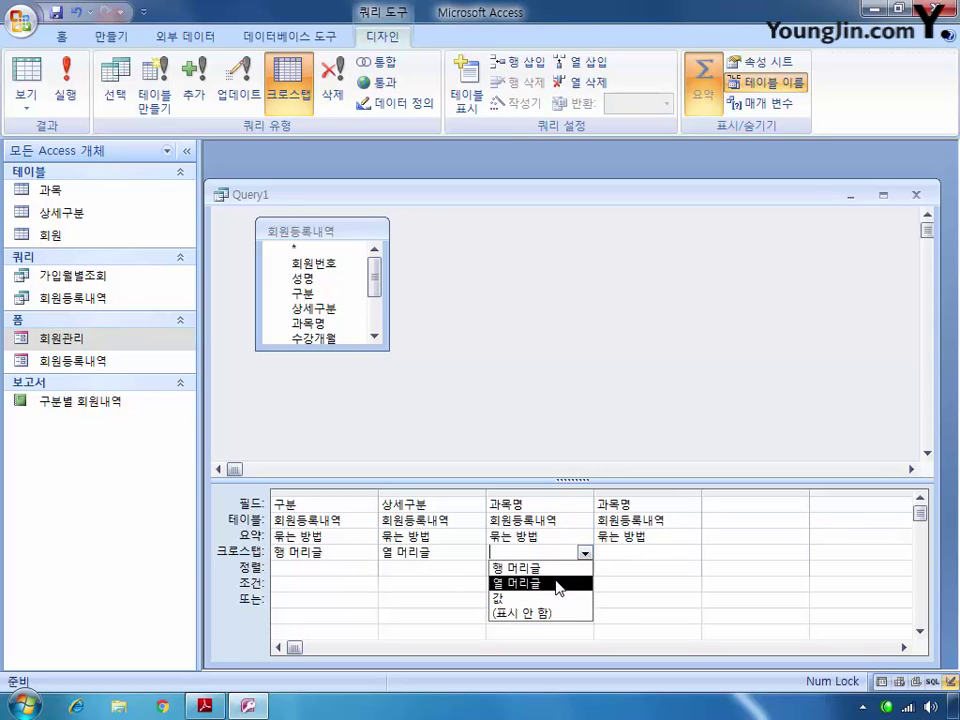
pyautogui.click(558, 583)
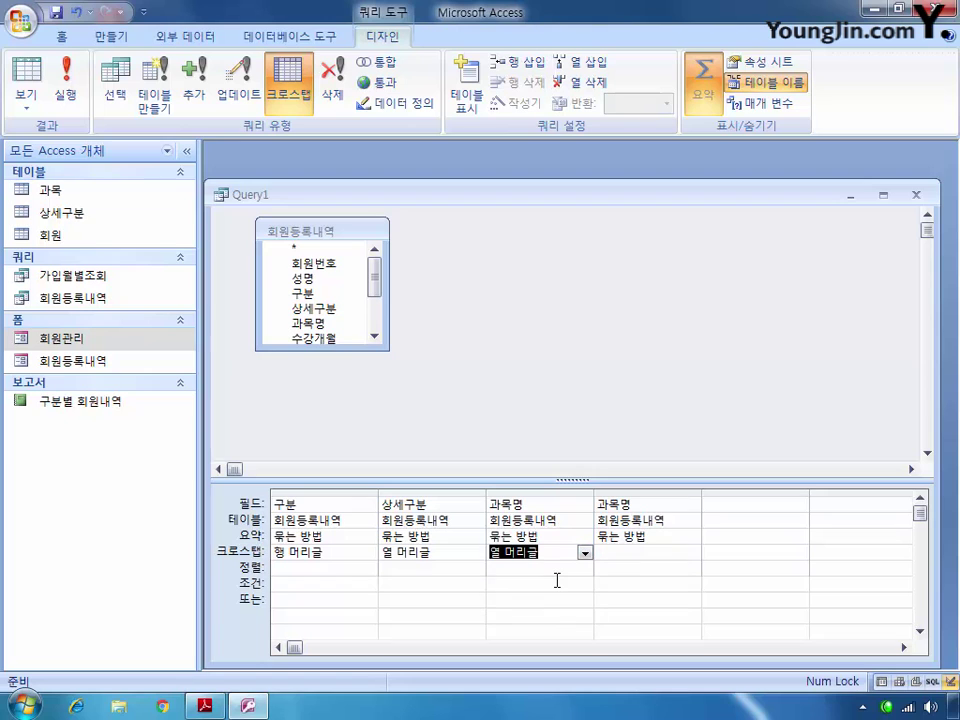
# For the second 과목명 column, set the summary to 개수 and the crosstab role to 값
pyautogui.click(677, 538)
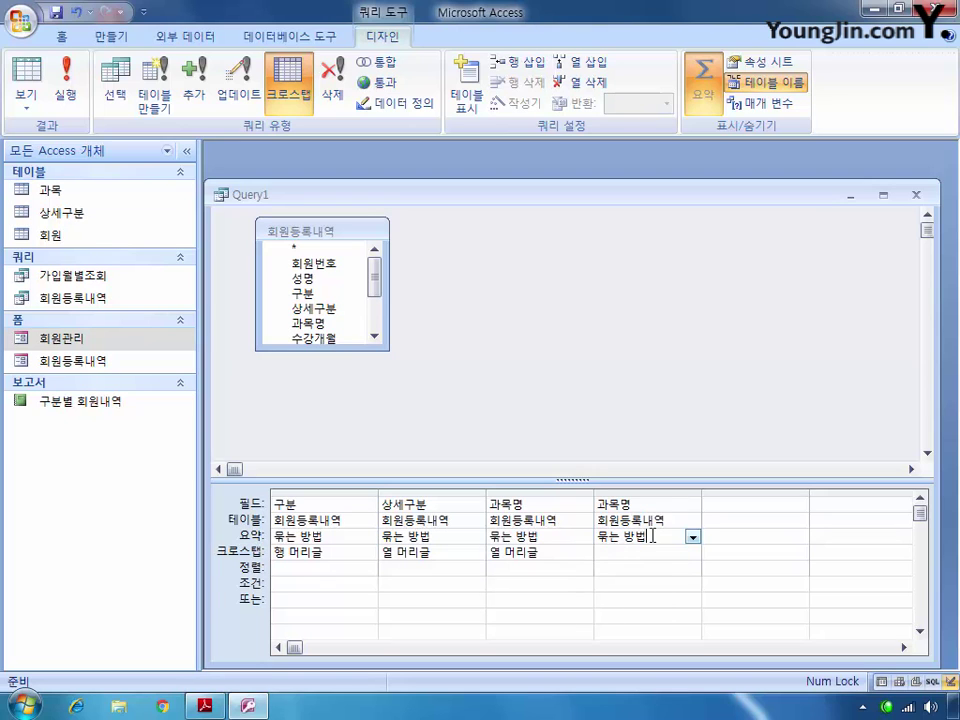
pyautogui.click(692, 538)
pyautogui.click(611, 430)
pyautogui.click(621, 553)
pyautogui.click(692, 555)
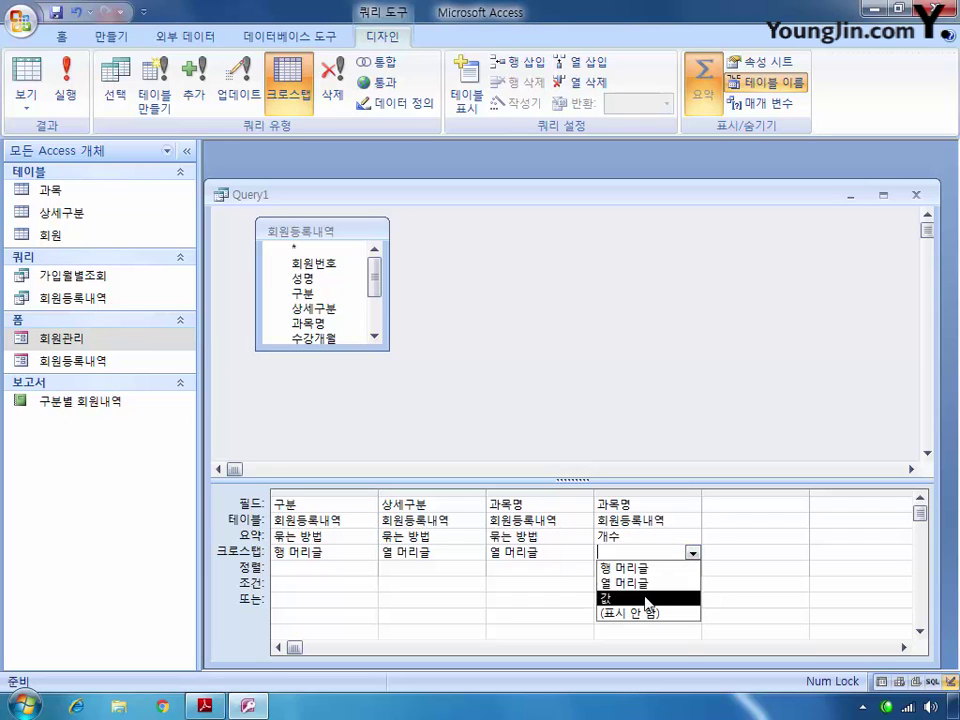
pyautogui.click(630, 598)
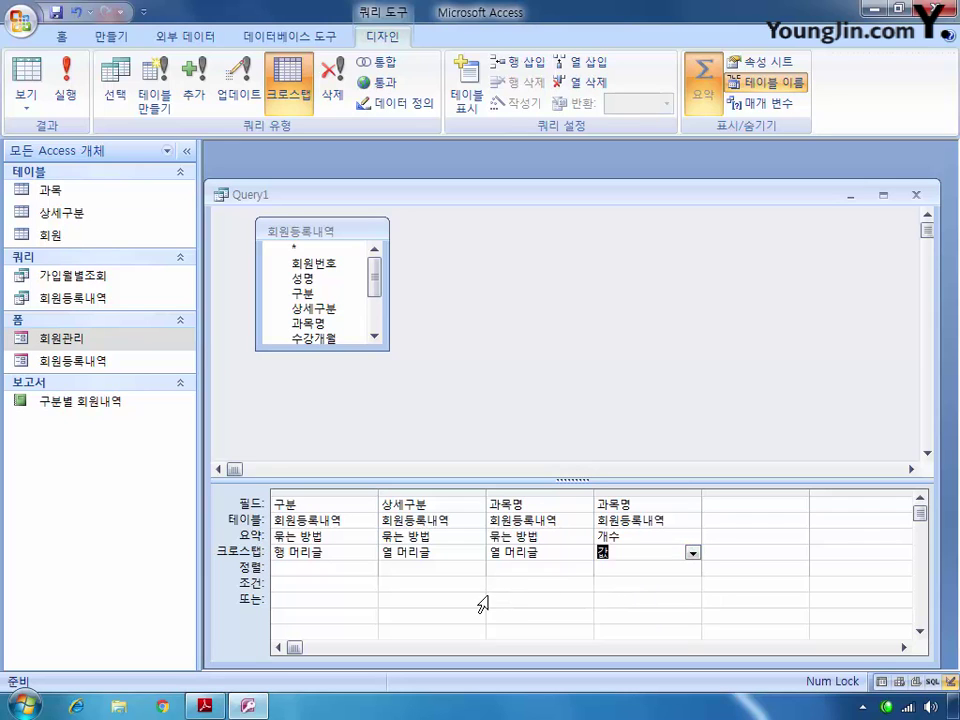
# Give the second 과목명 column the alias 과목명의개수
pyautogui.press('Up')
pyautogui.press('Up')
pyautogui.press('Up')
pyautogui.write('과모')
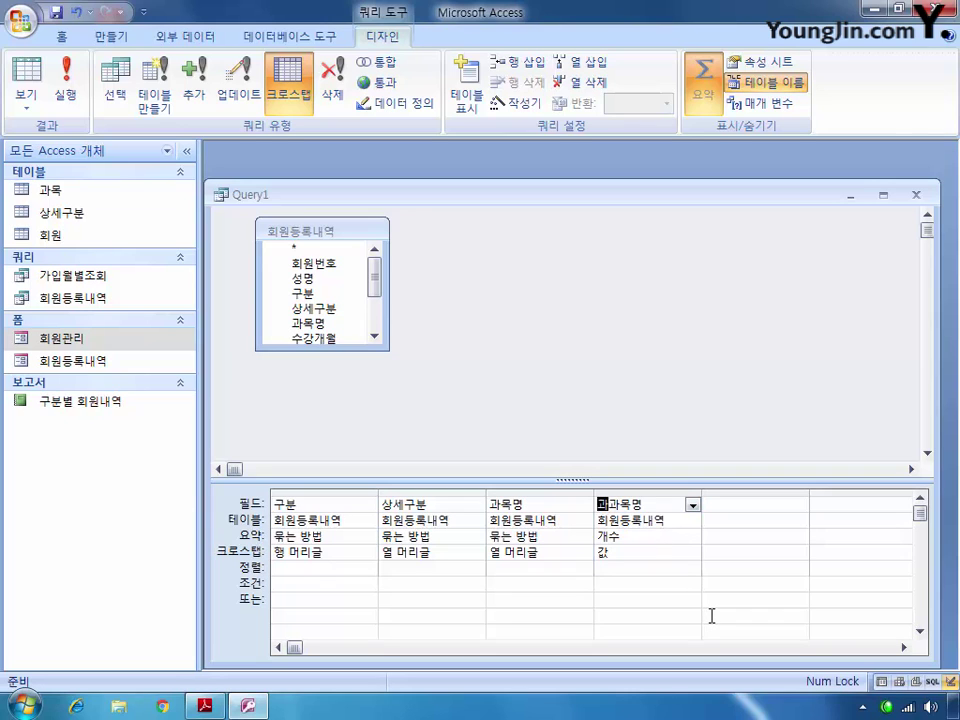
pyautogui.write('ㄱ며')
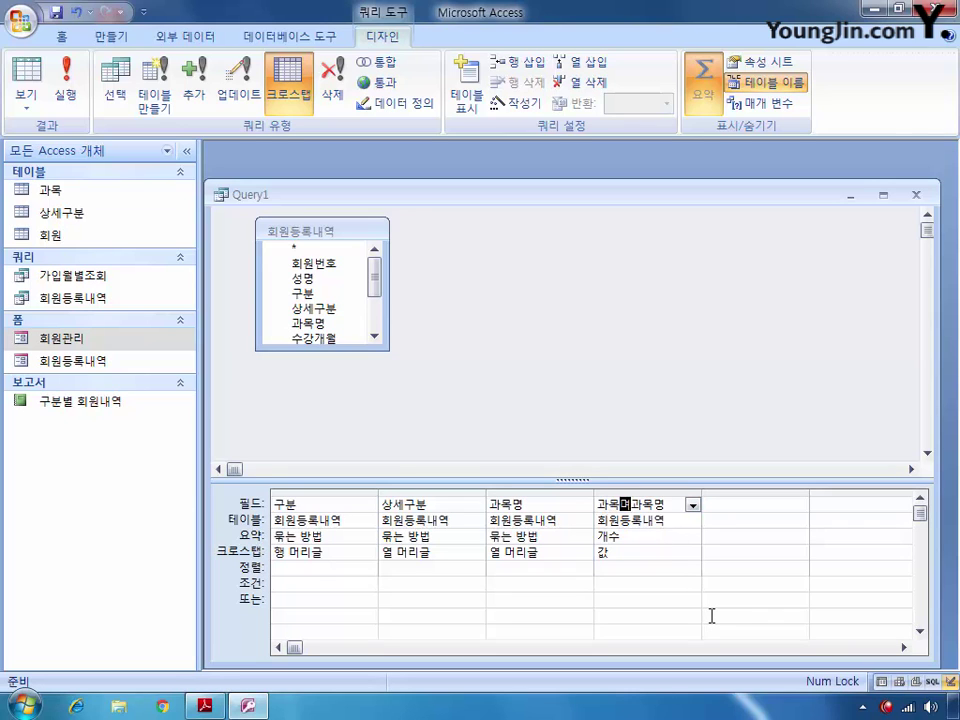
pyautogui.write('의개수:과목')
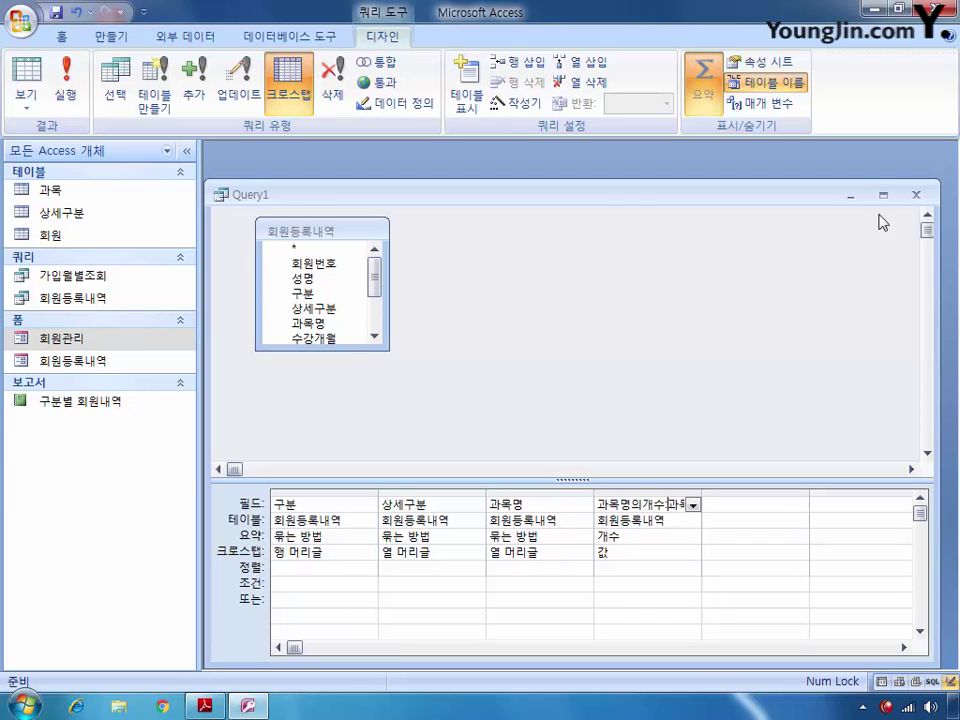
# Try to close the crosstab query and save it as 구분및과목별인원수
pyautogui.click(915, 194)
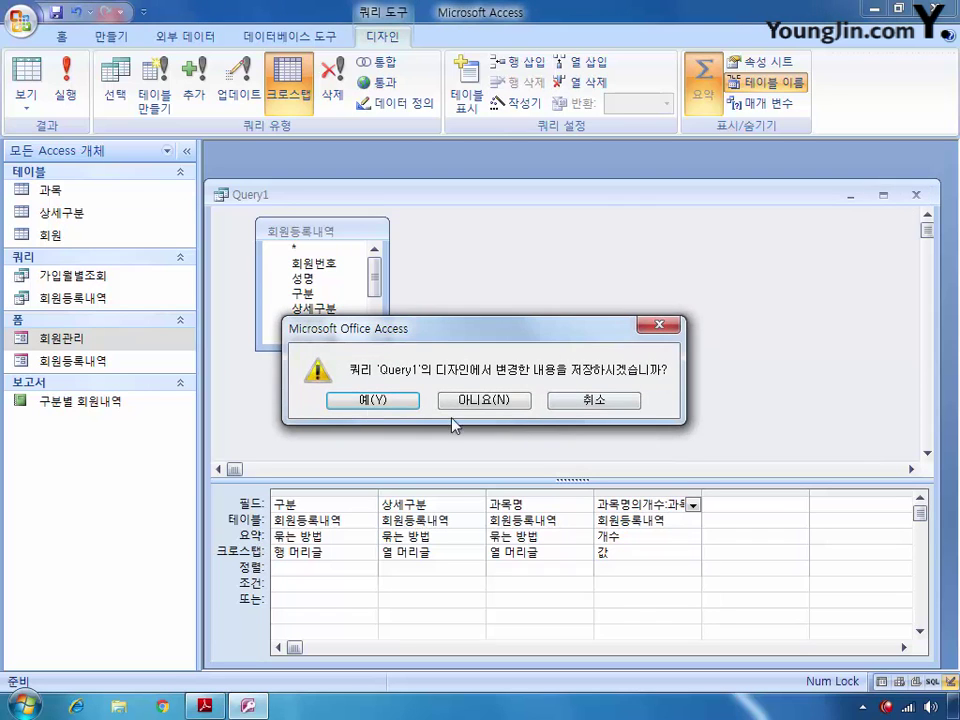
pyautogui.click(370, 400)
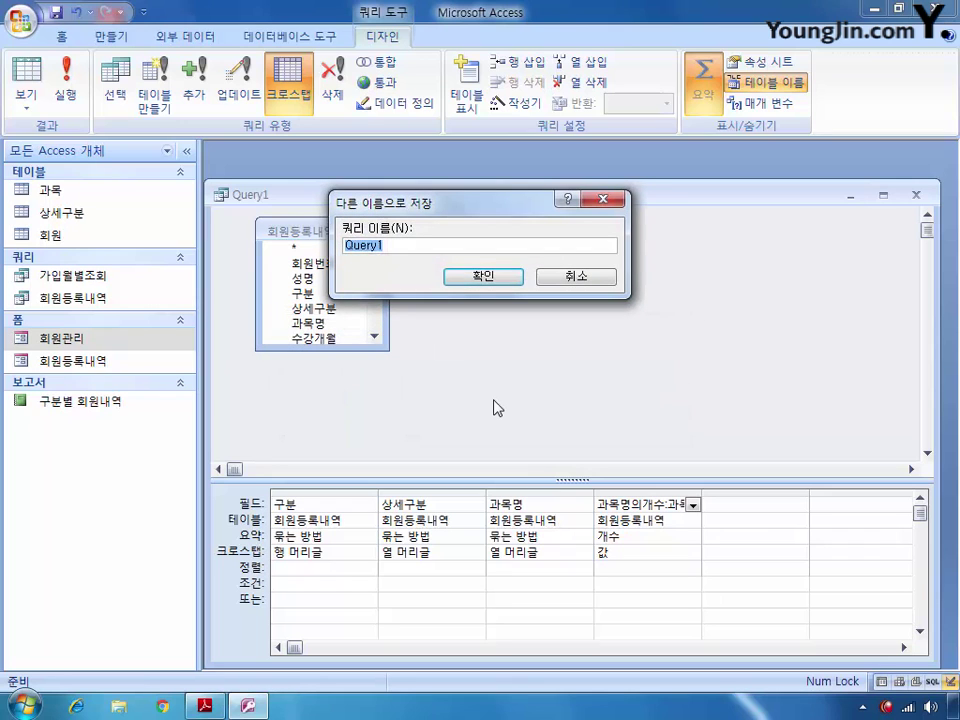
pyautogui.write('구분및과목별')
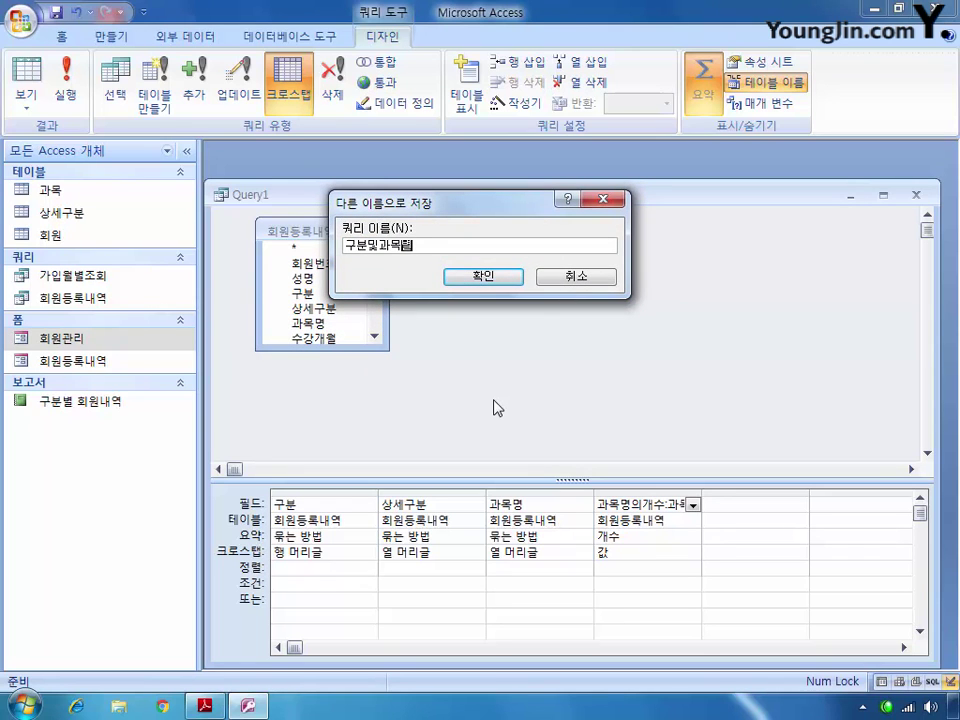
pyautogui.write('이원')
pyautogui.press('BackSpace')
pyautogui.press('BackSpace')
pyautogui.press('BackSpace')
pyautogui.press('BackSpace')
pyautogui.write('별인원수')
pyautogui.press('Return')
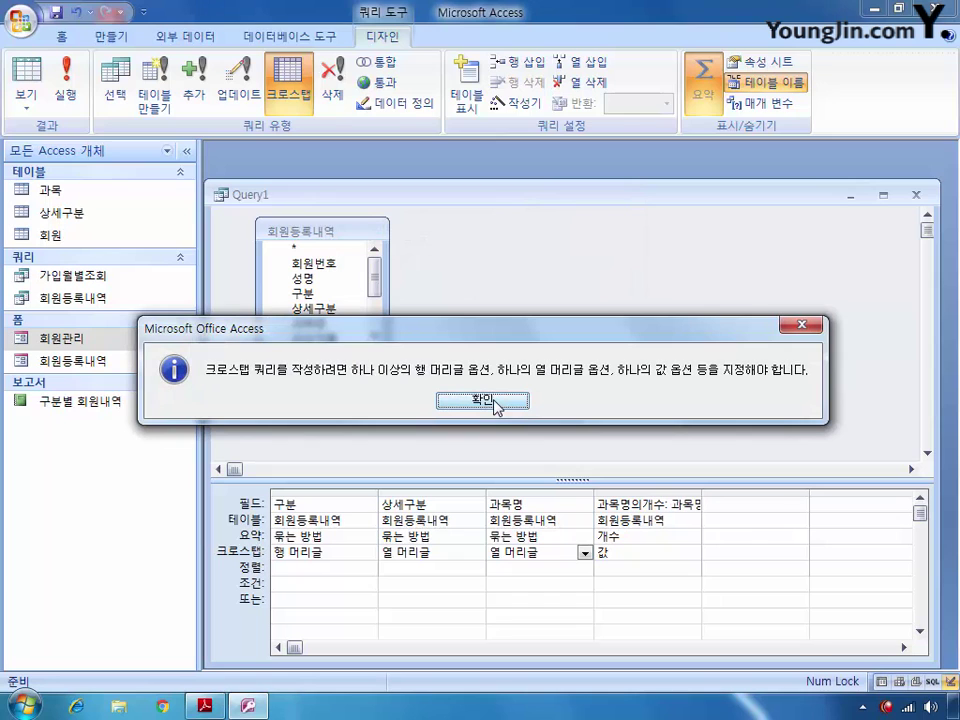
# Dismiss the message and change the crosstab role of 상세구분 to 행 머리글
pyautogui.click(495, 404)
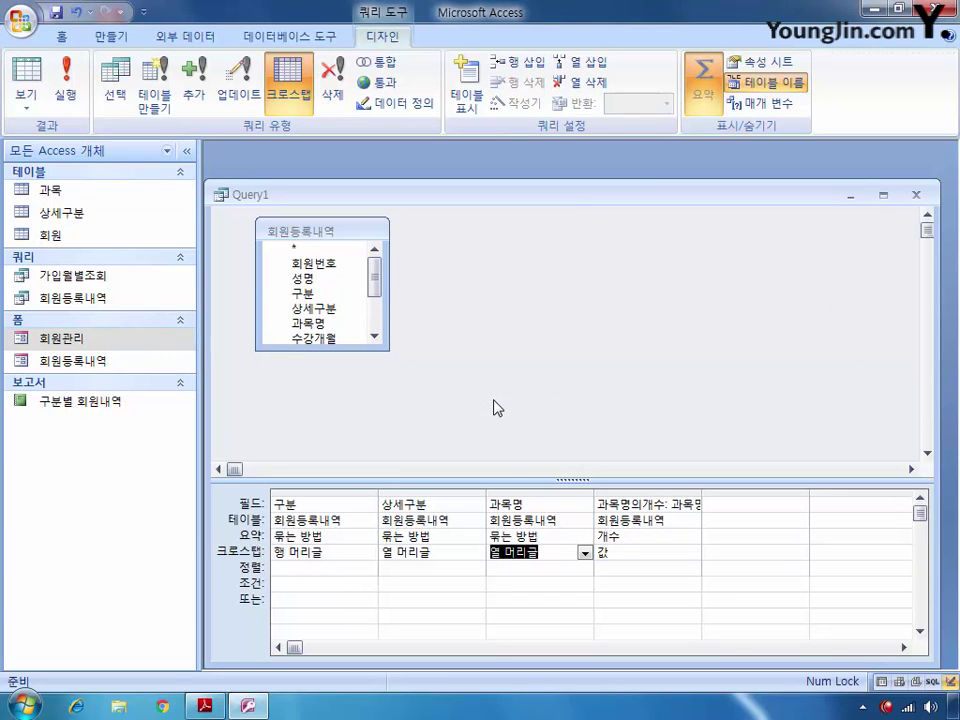
pyautogui.click(470, 552)
pyautogui.click(477, 552)
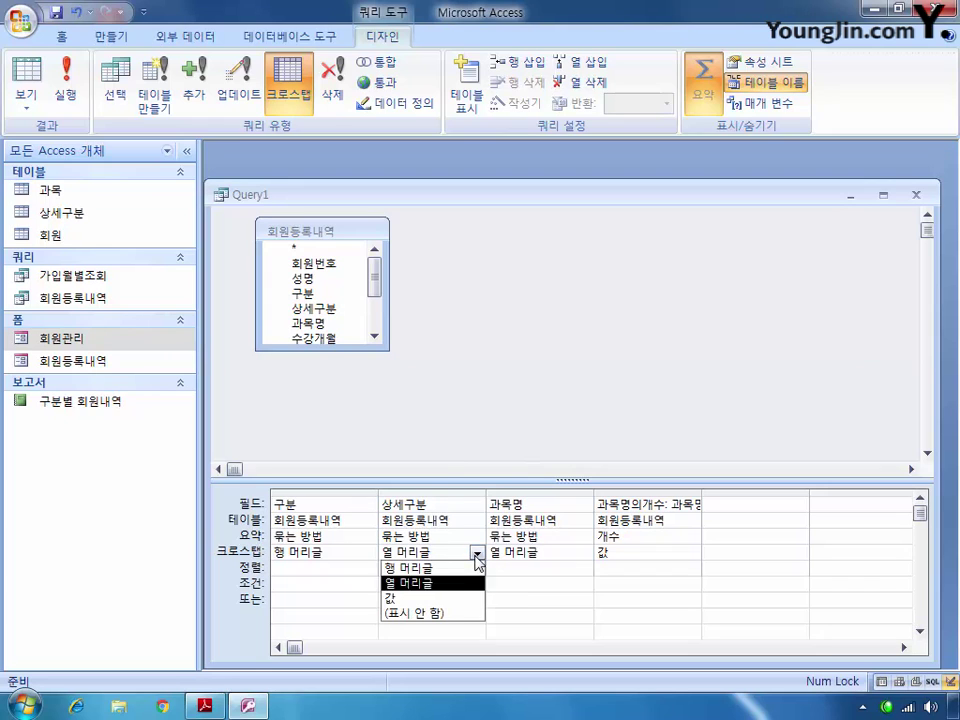
pyautogui.click(464, 568)
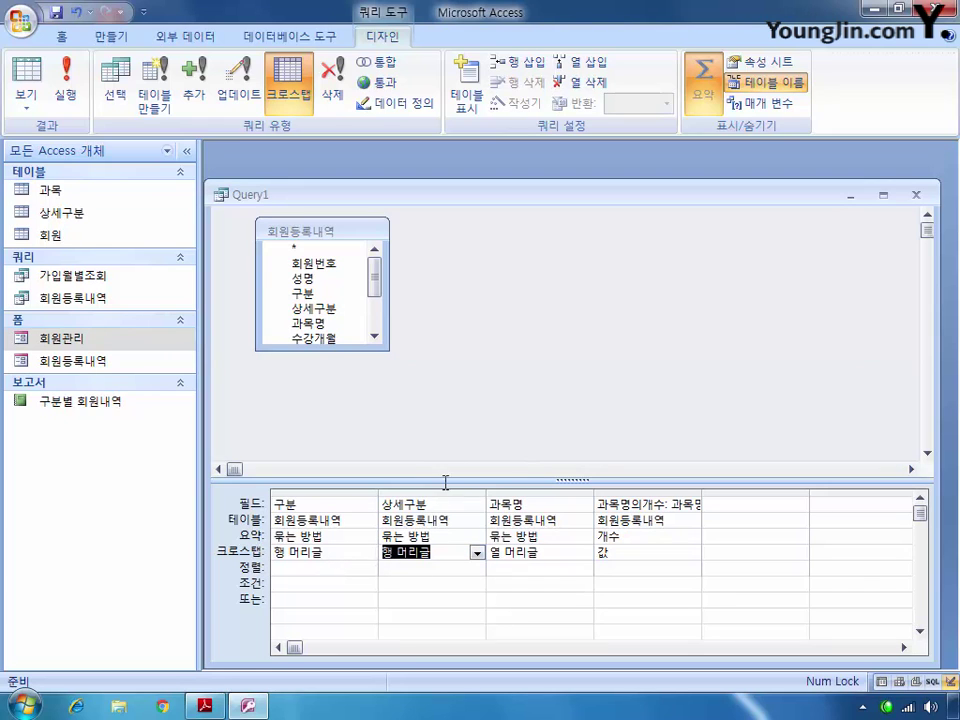
# Close the crosstab query and save it as 구분및과목별인원수
pyautogui.click(915, 195)
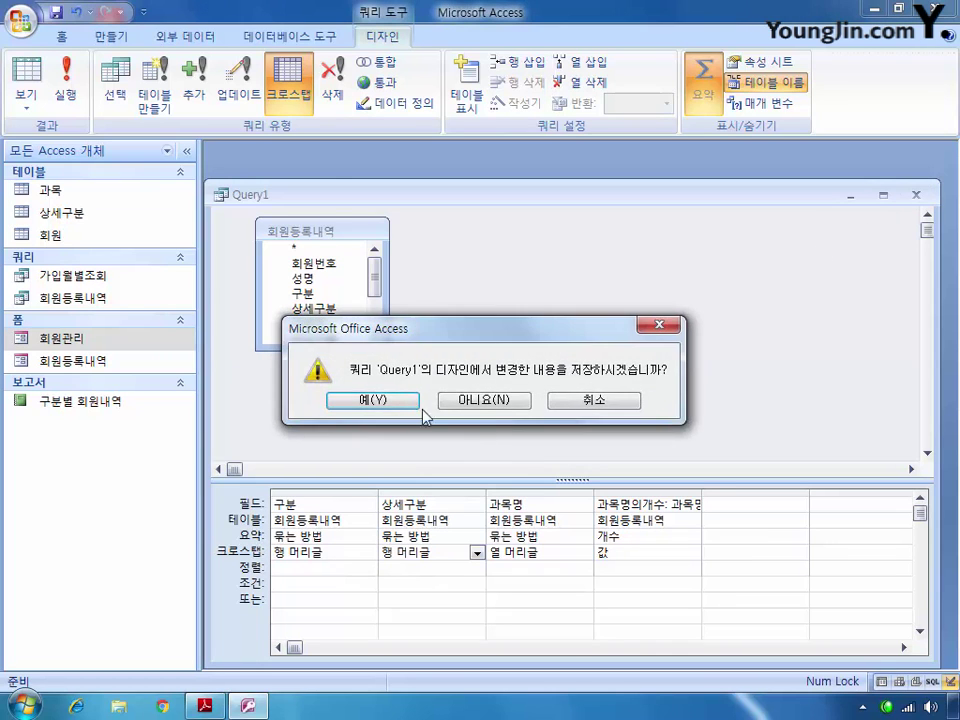
pyautogui.click(375, 366)
pyautogui.write('구분')
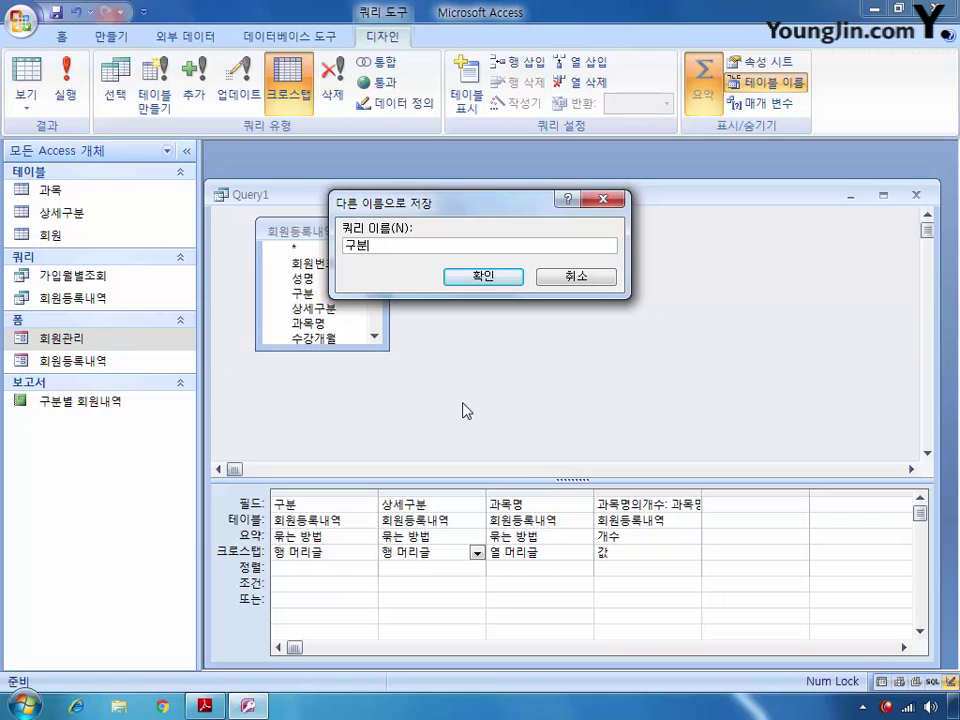
pyautogui.write('별과목별')
pyautogui.write('이우')
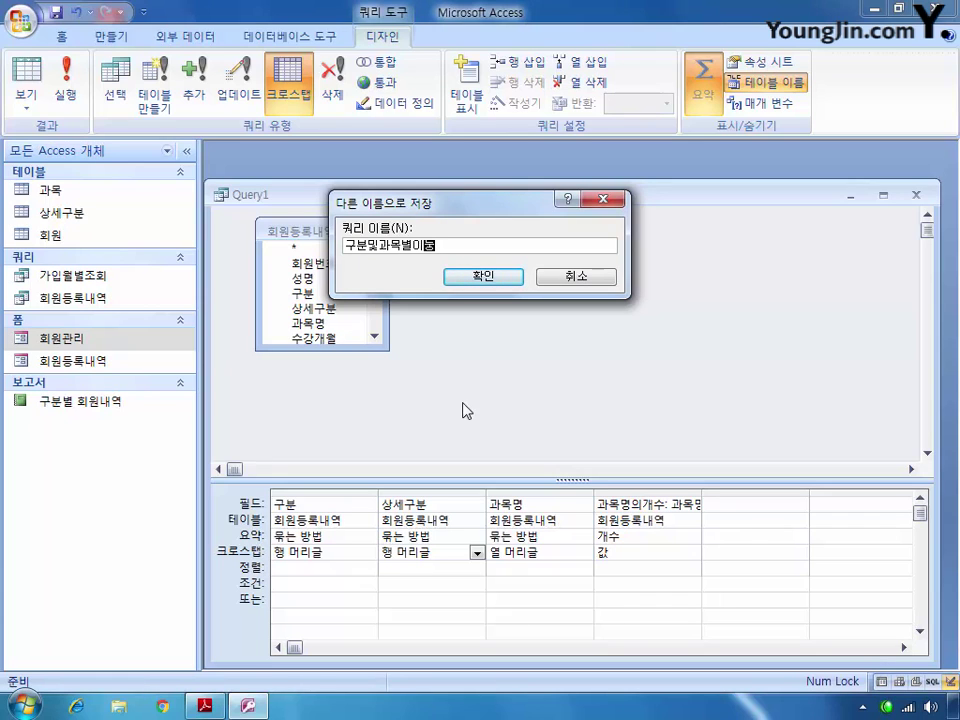
pyautogui.write('ㄴ원')
pyautogui.press('Return')
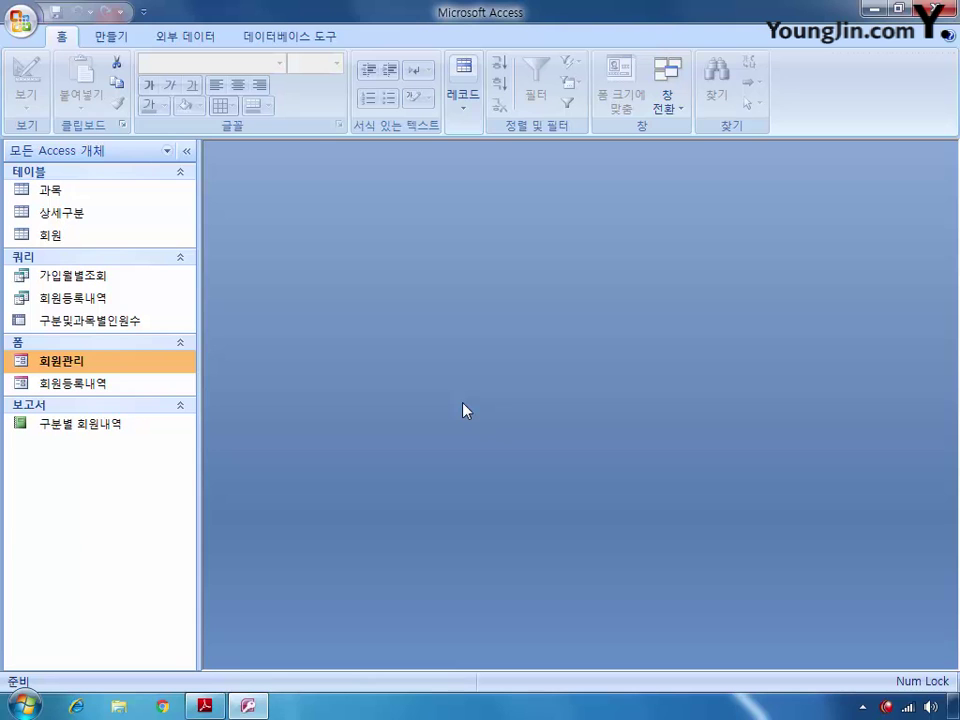
# Create a new query in design view with the 과목 and 회원 tables
pyautogui.click(120, 36)
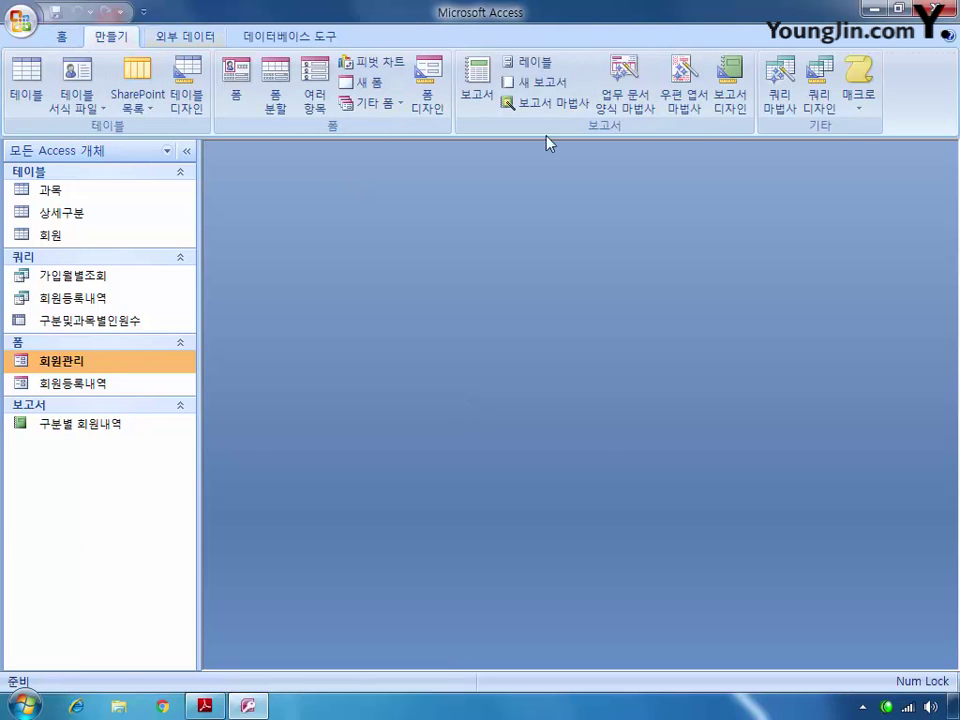
pyautogui.click(819, 88)
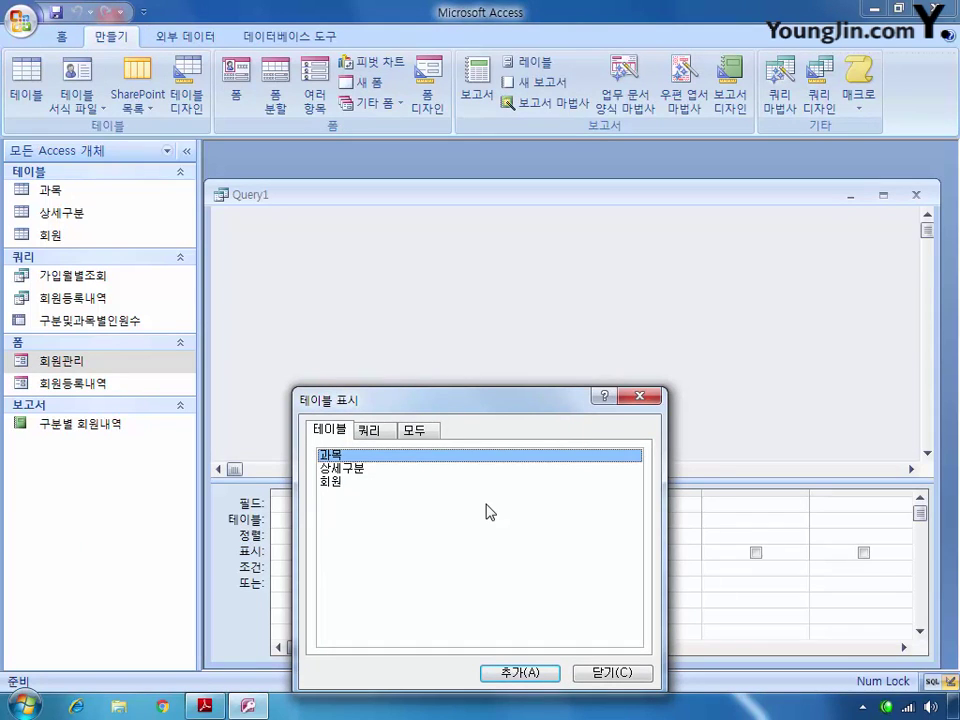
pyautogui.doubleClick(335, 459)
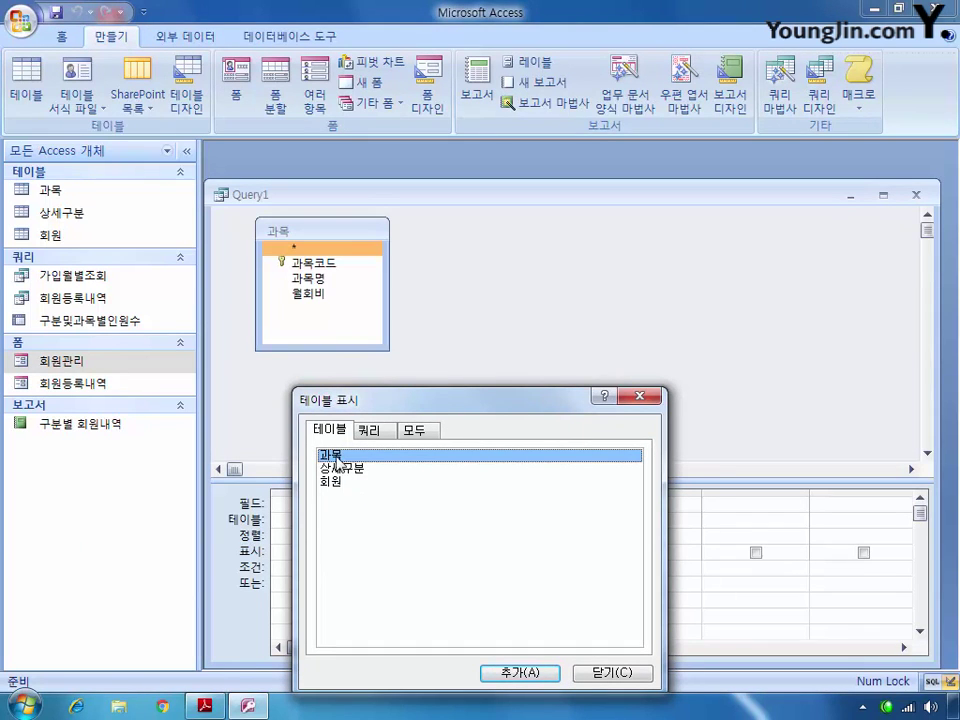
pyautogui.doubleClick(332, 482)
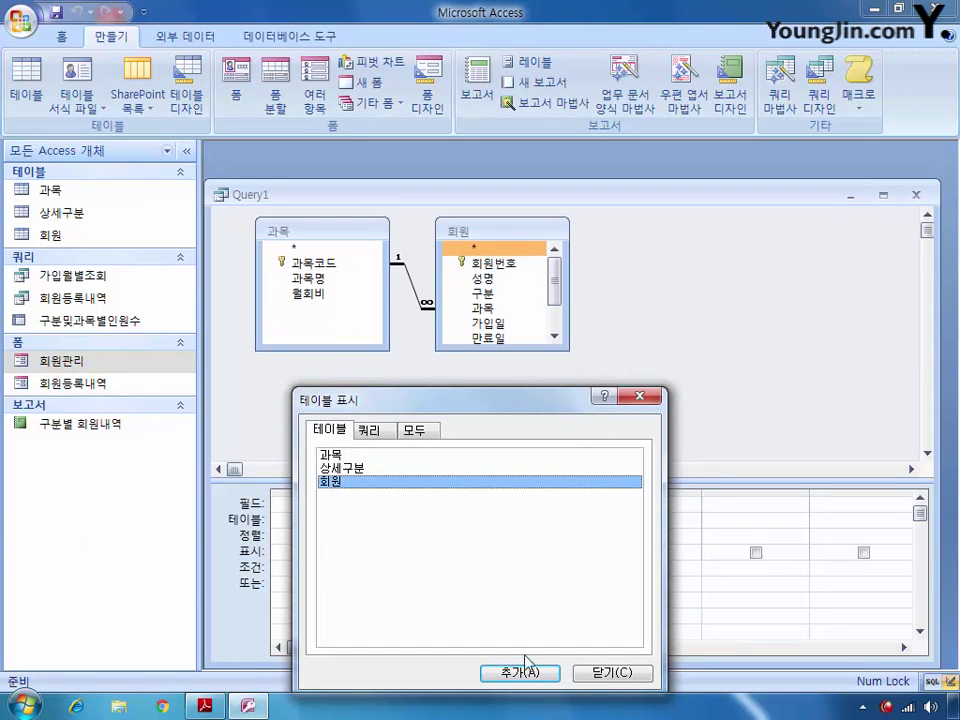
pyautogui.click(611, 673)
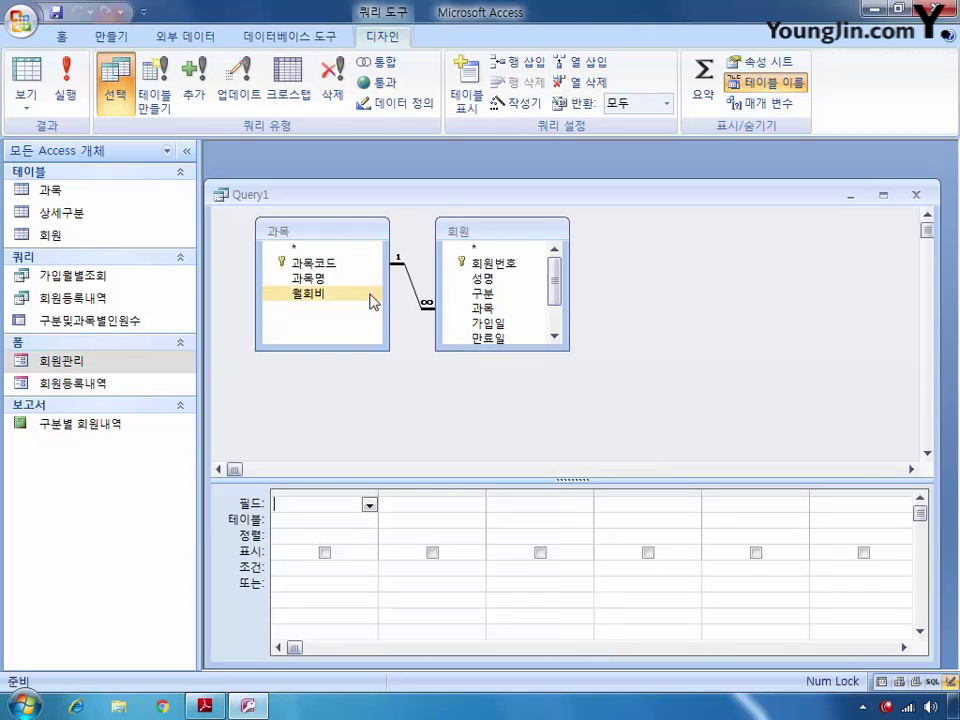
# Add the 과목코드, 과목명 and 회원번호 fields to the query, giving 회원번호 the alias 인원
pyautogui.doubleClick(330, 264)
pyautogui.doubleClick(320, 279)
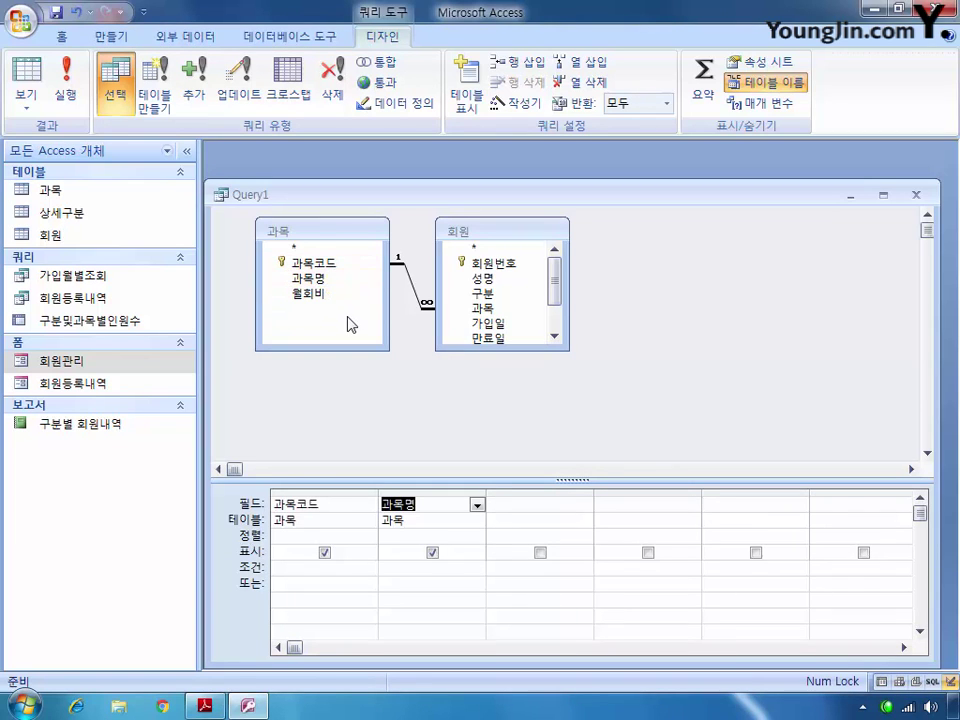
pyautogui.moveTo(484, 263); pyautogui.dragTo(549, 492)
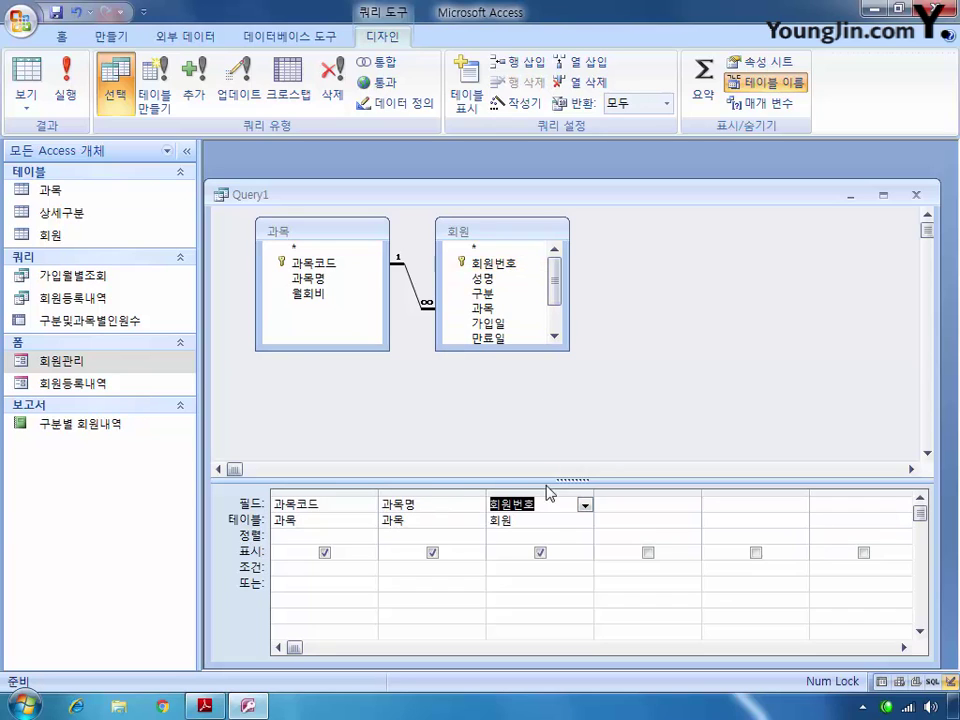
pyautogui.click(522, 502)
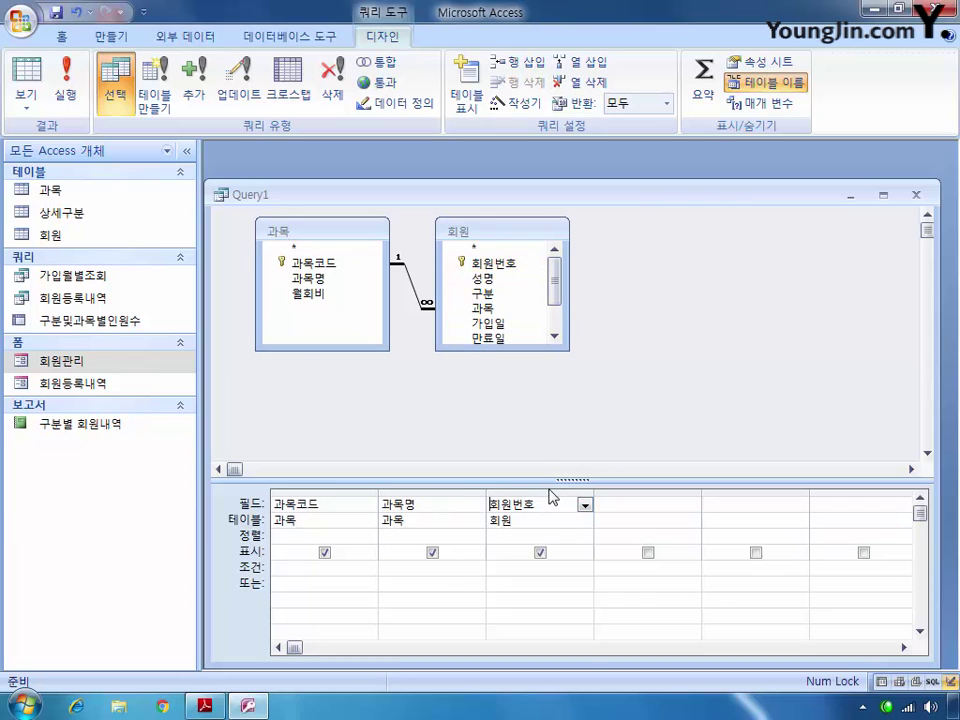
pyautogui.write('인원:')
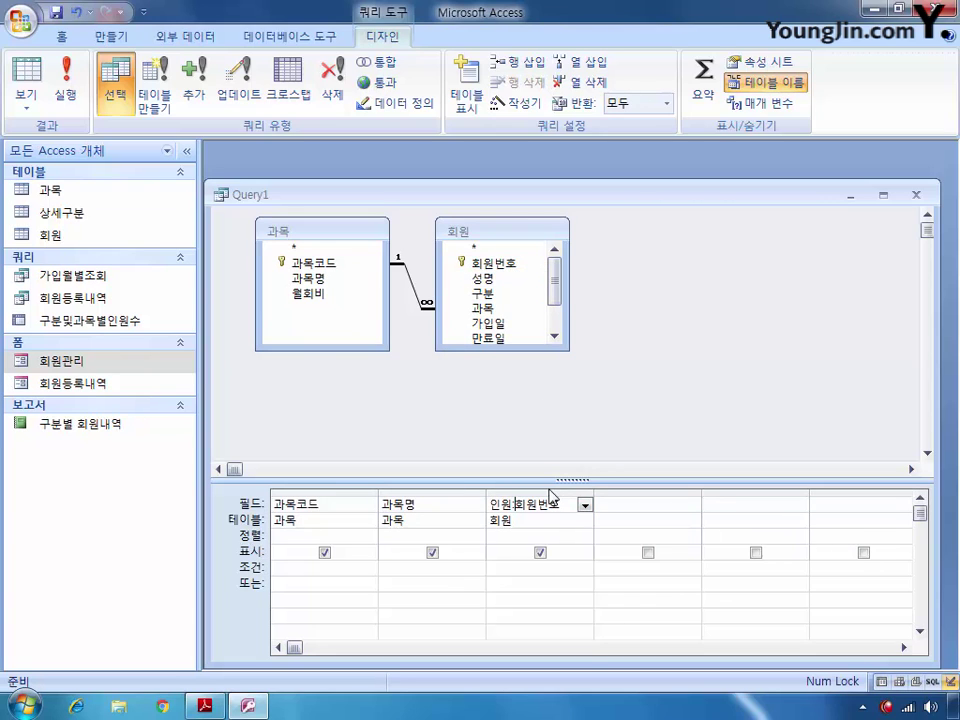
# Turn on summary totals, set the 인원 column's summary to 개수 and give it the criterion >=10
pyautogui.click(706, 90)
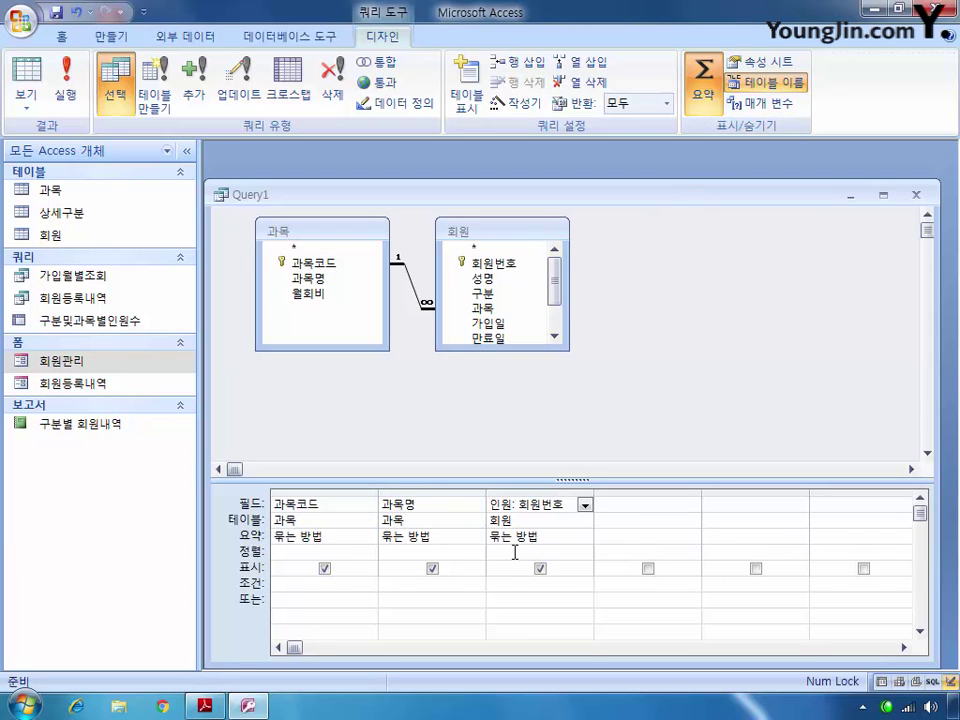
pyautogui.click(588, 539)
pyautogui.click(586, 537)
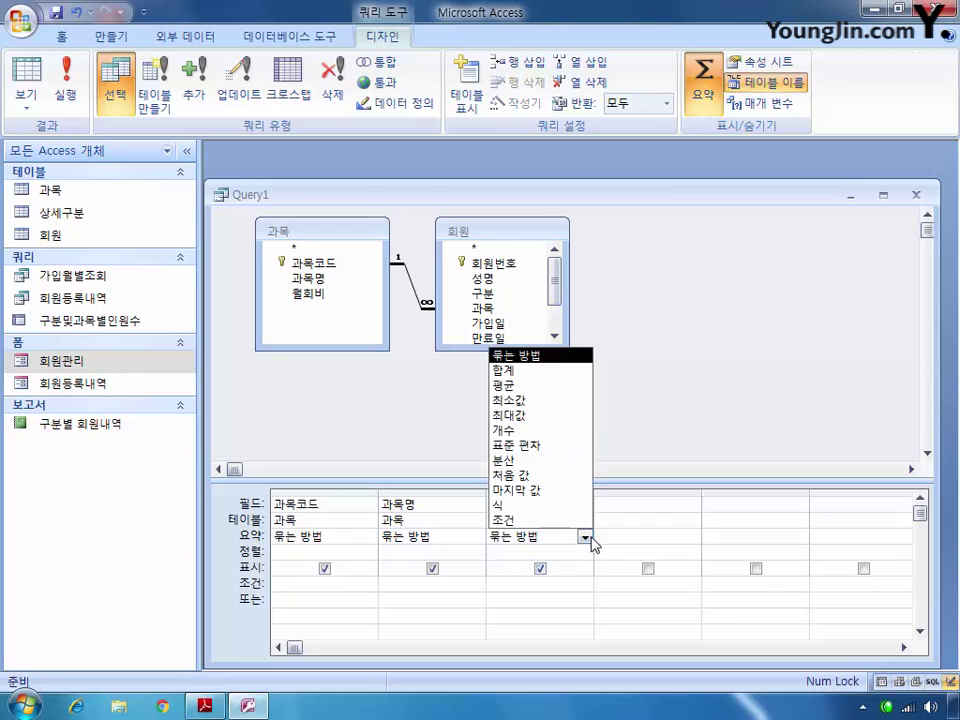
pyautogui.click(503, 430)
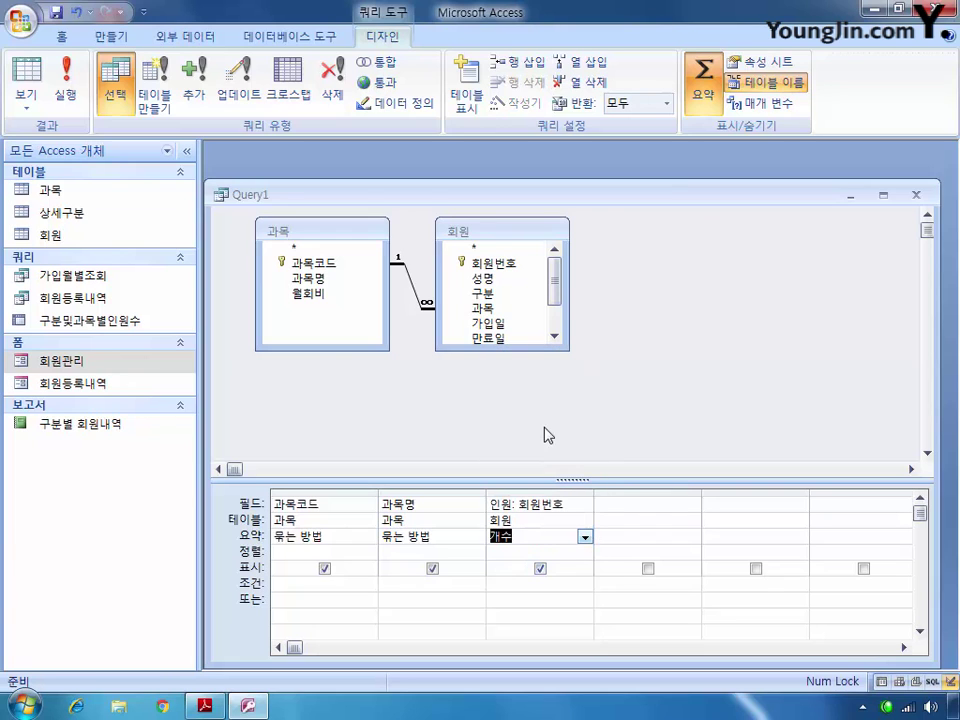
pyautogui.click(510, 583)
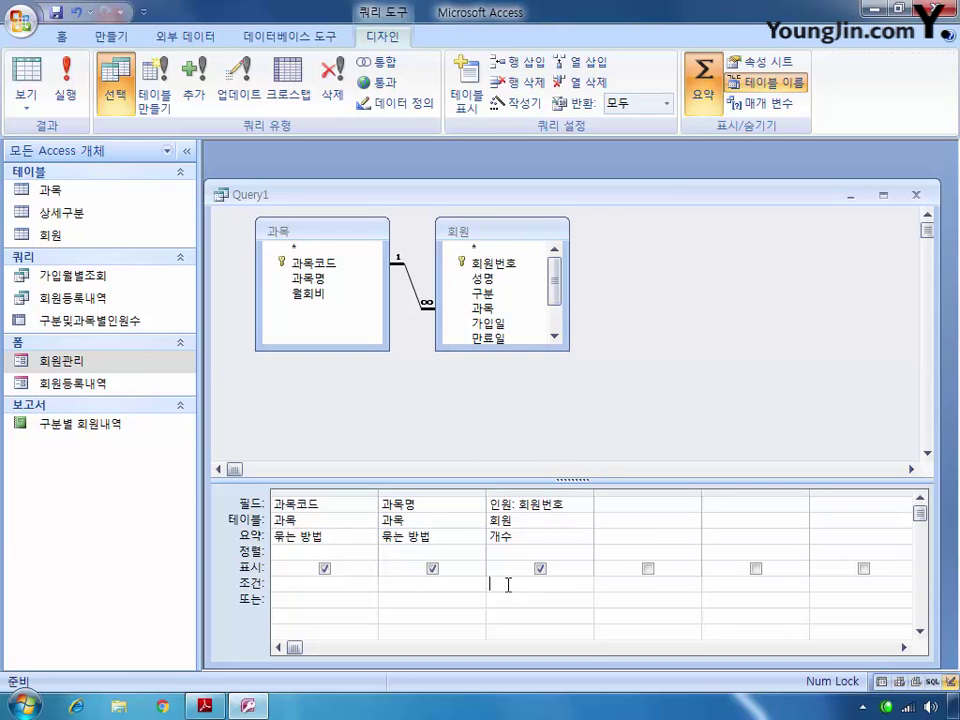
pyautogui.write('>=10')
# Close the new query and save it as 우수과목
pyautogui.click(917, 194)
pyautogui.press('Return')
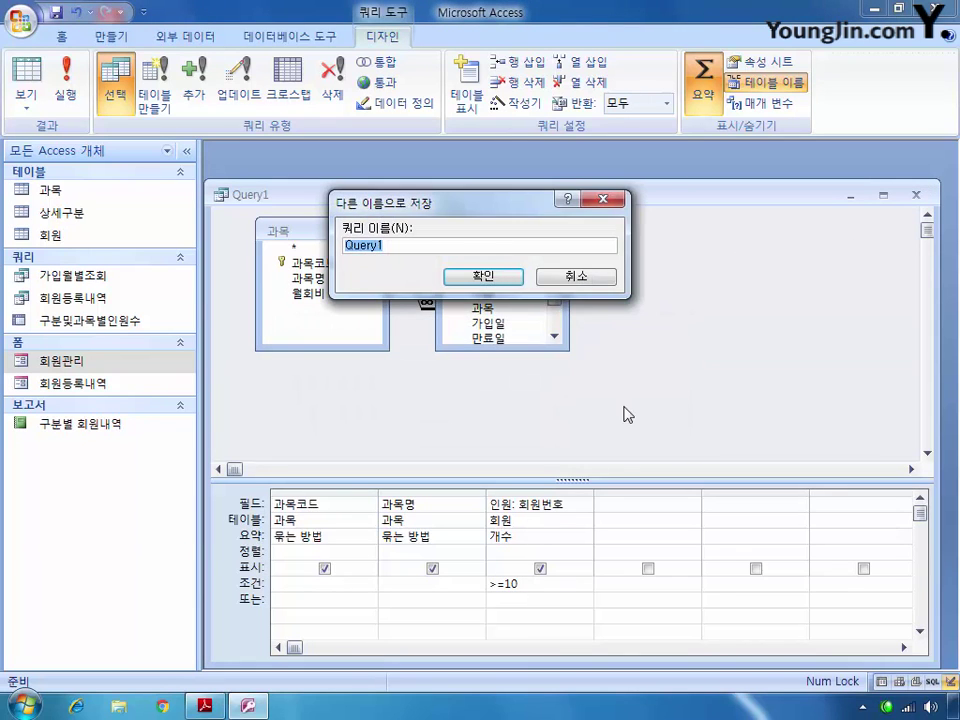
pyautogui.write('우수과목')
pyautogui.press('Return')
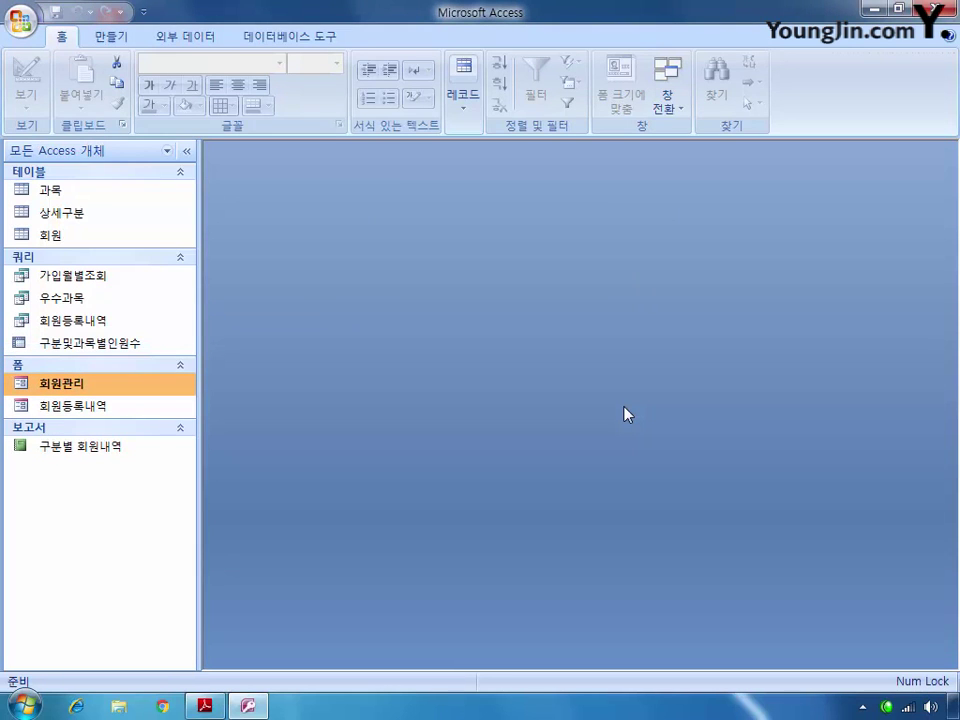